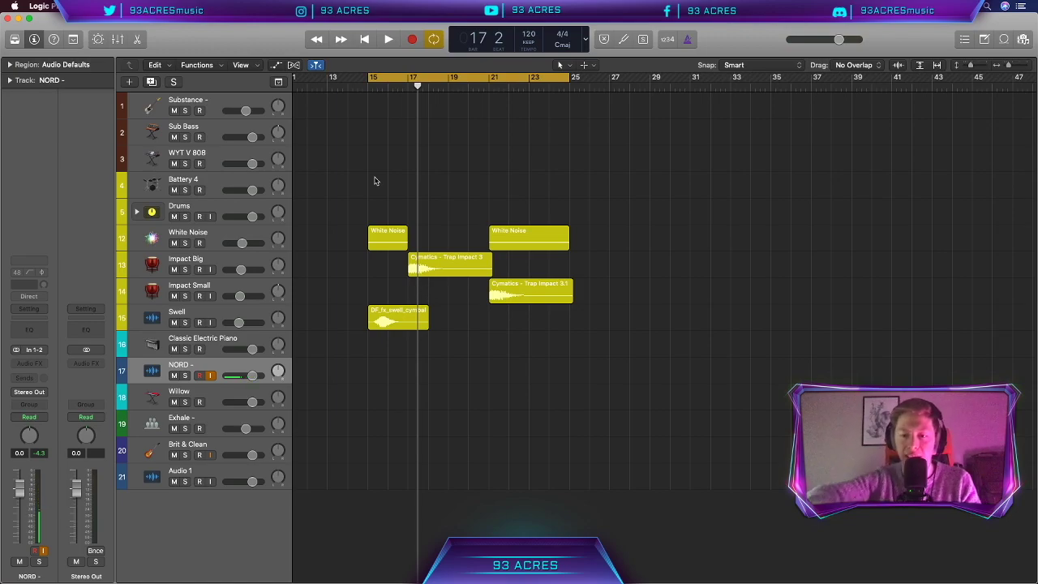
Show the global tracks and listen to the white noise, impact and cymbal swell regions around bar 17
click(278, 82)
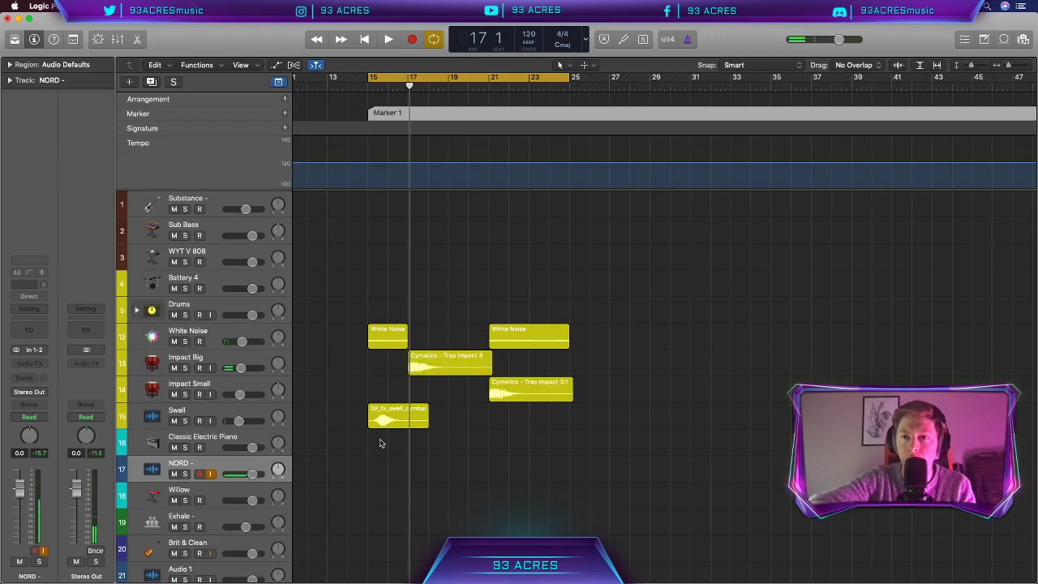
click(403, 423)
click(395, 331)
click(426, 361)
key(space)
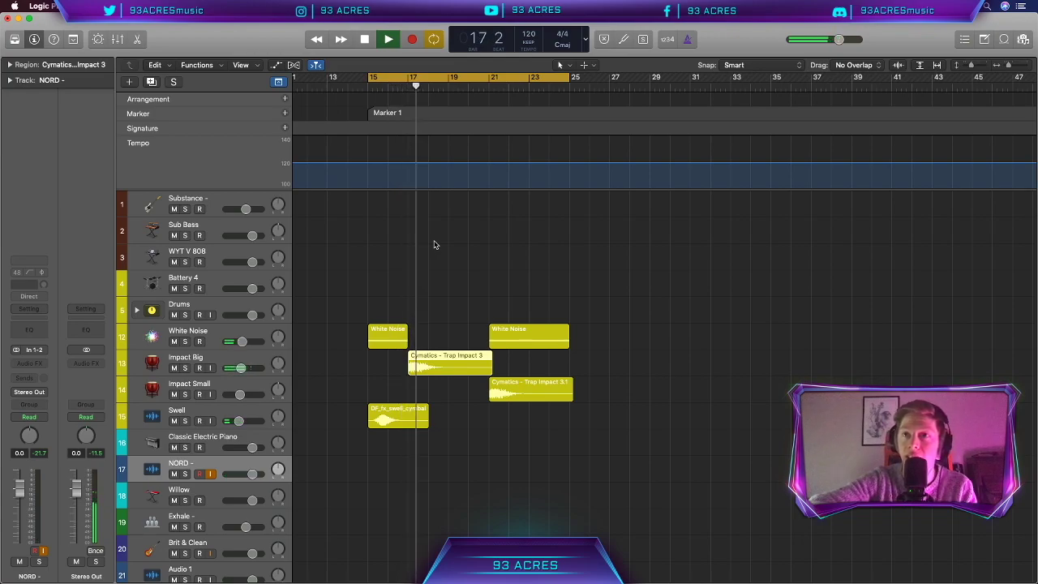
key(space)
Rename the marker at bar 15 to "BEAT w/STRINGS" and colour it dark orange
double_click(389, 112)
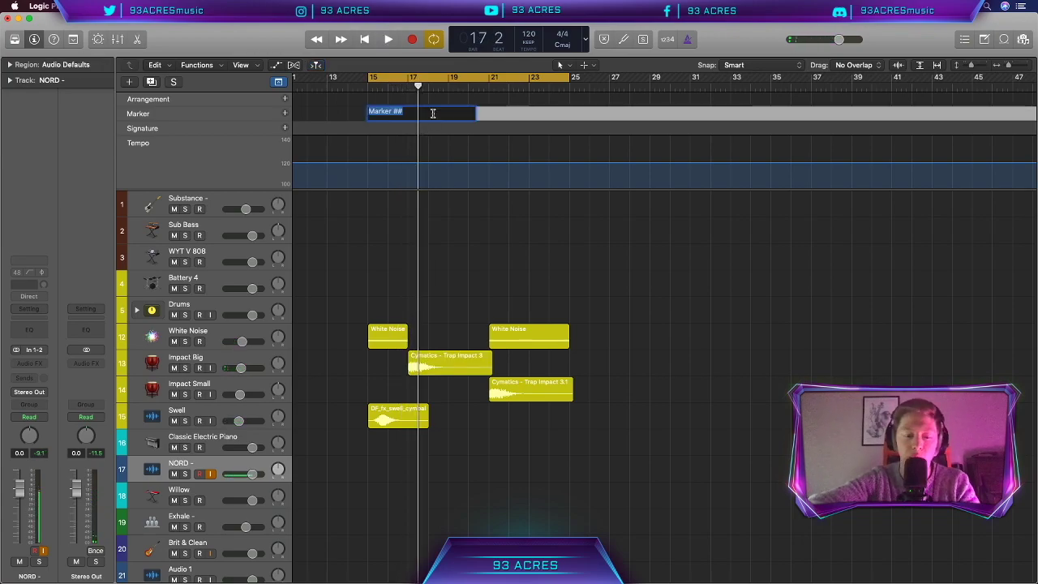
text(BEAT w/STRINGS)
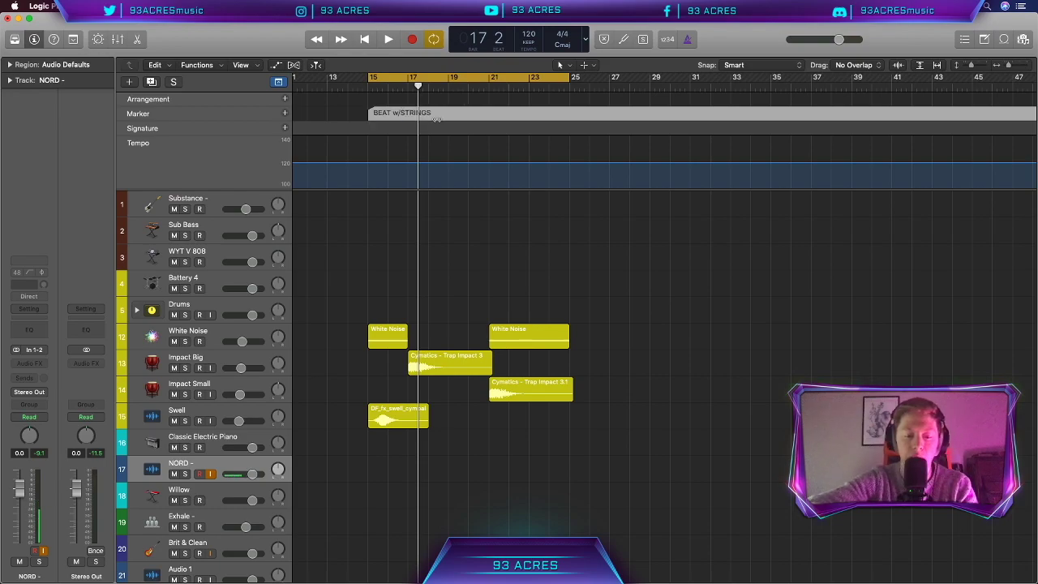
key(alt+c)
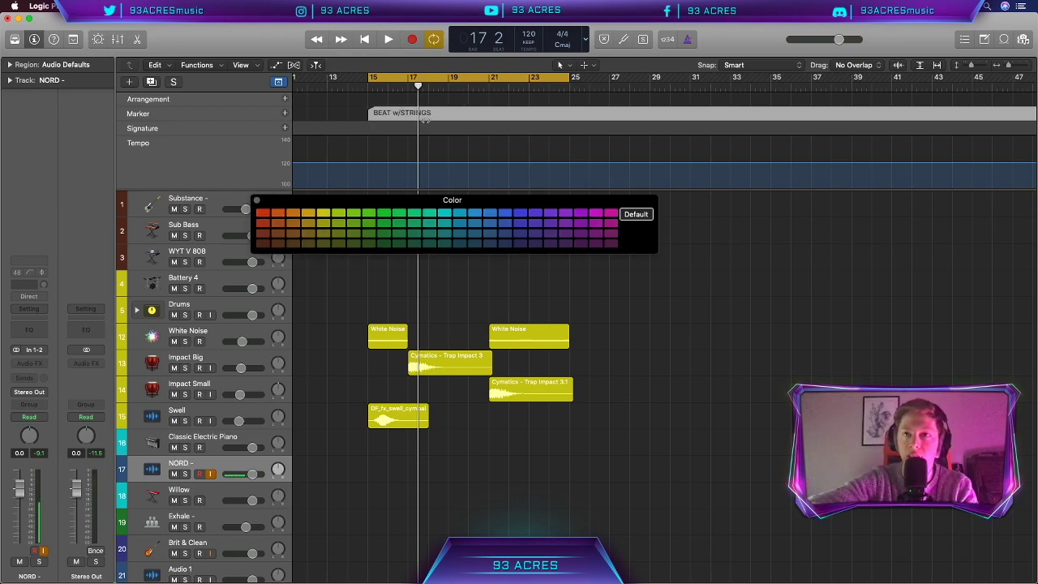
click(278, 233)
click(258, 203)
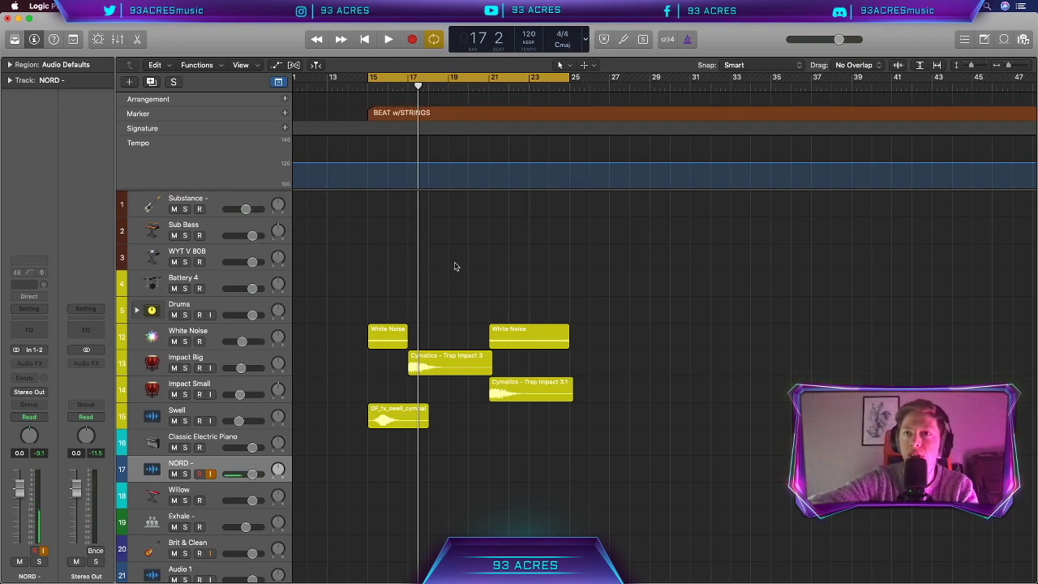
Raise the project tempo to 130 BPM at the start of the tempo track
key(super+Left)
key(super+Left)
drag(357, 168, 346, 152)
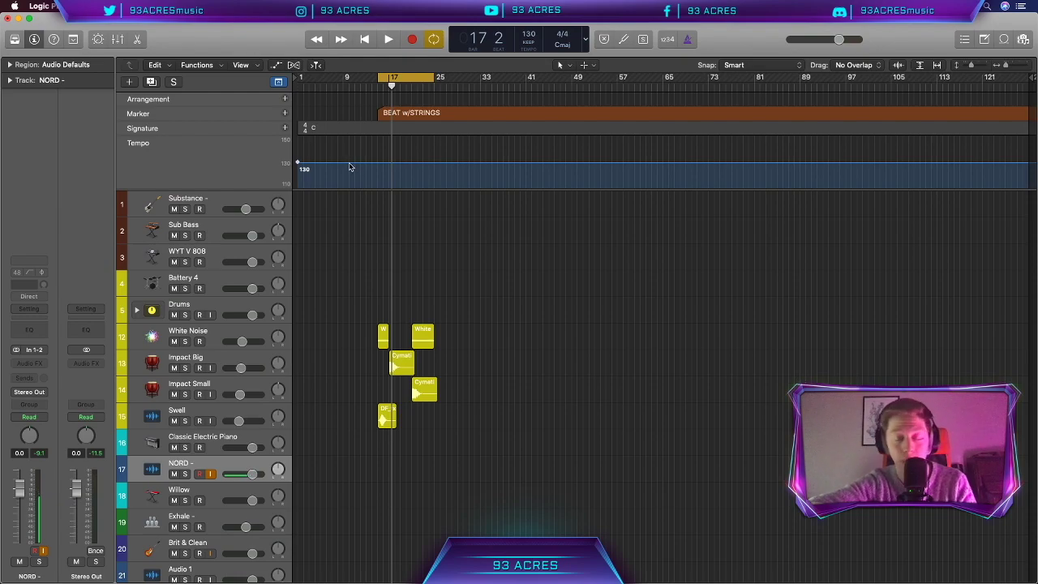
drag(350, 167, 380, 171)
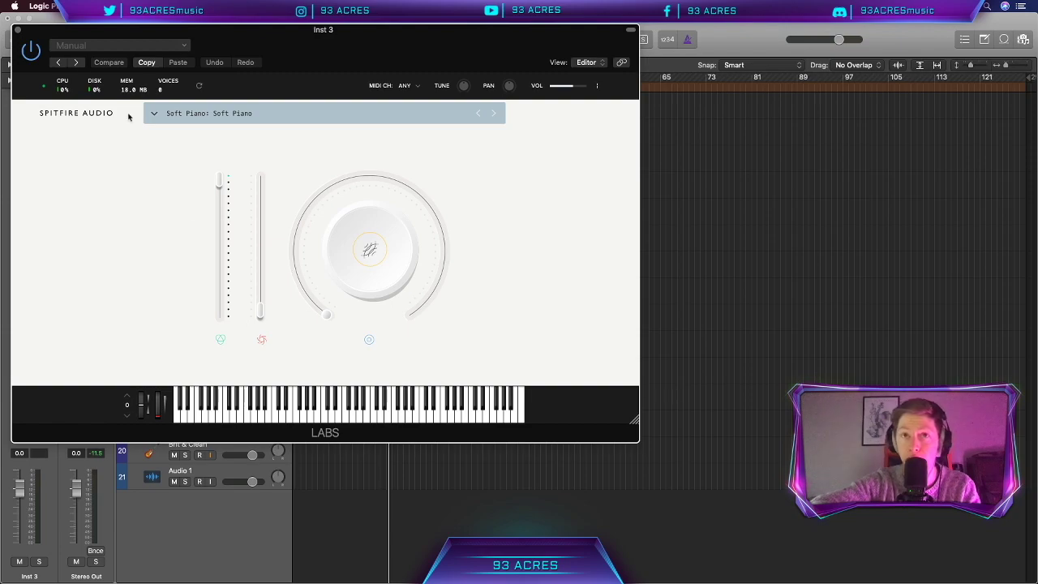
Close the Soft Piano plug-in window and rename its instrument track to LABS
click(17, 29)
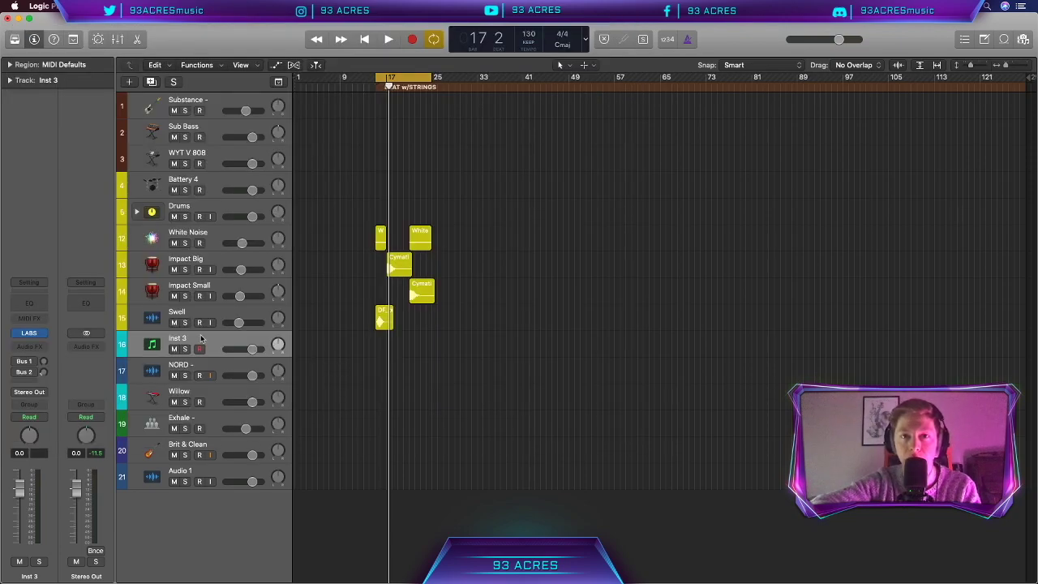
double_click(201, 339)
text(LABS)
key(Return)
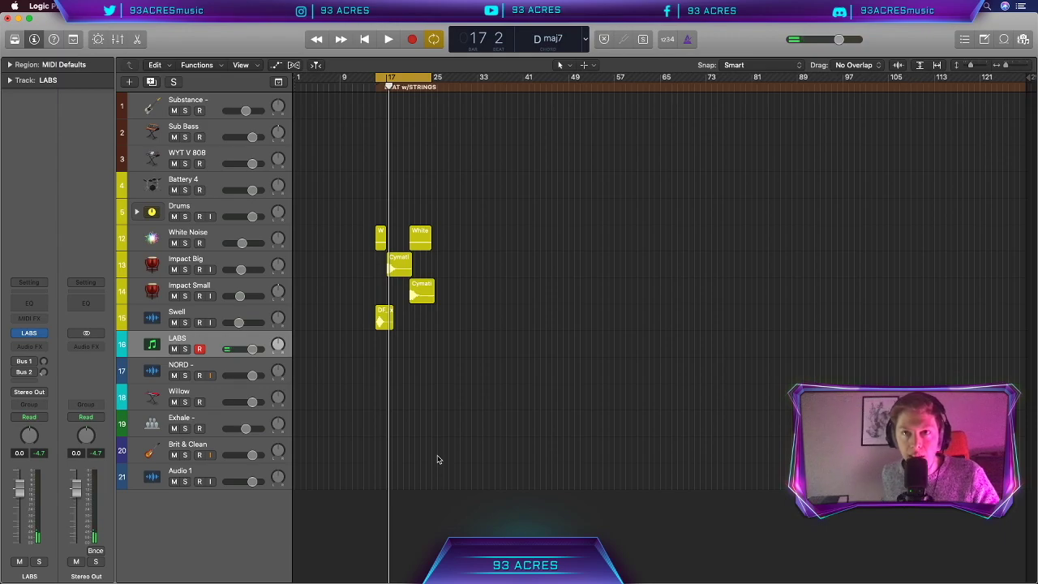
Shift the cycle range to bars 17–35 and move the cymbal swell region later so its peak meets bar 17
key(super+Right)
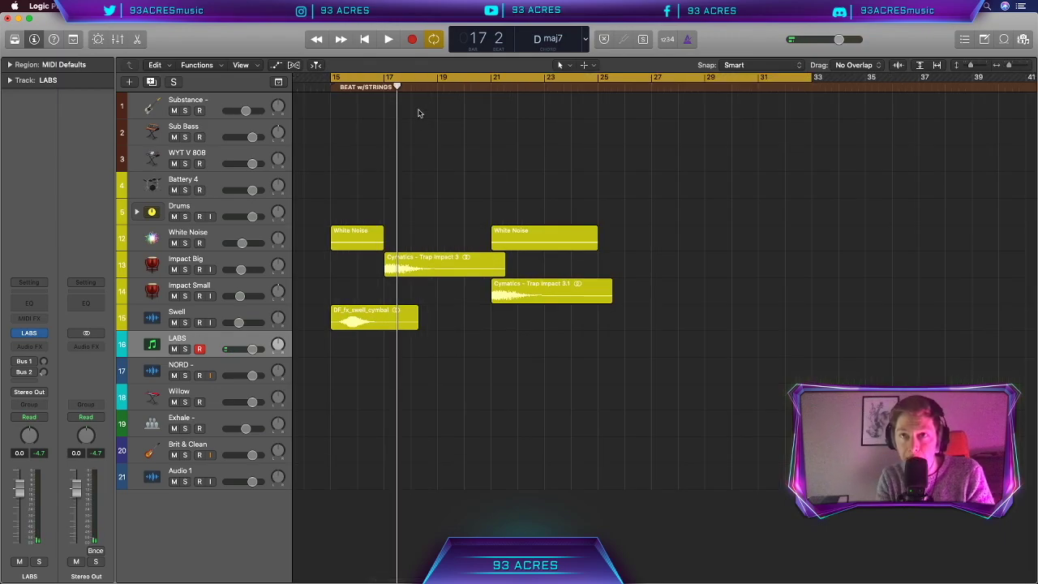
drag(415, 76, 468, 79)
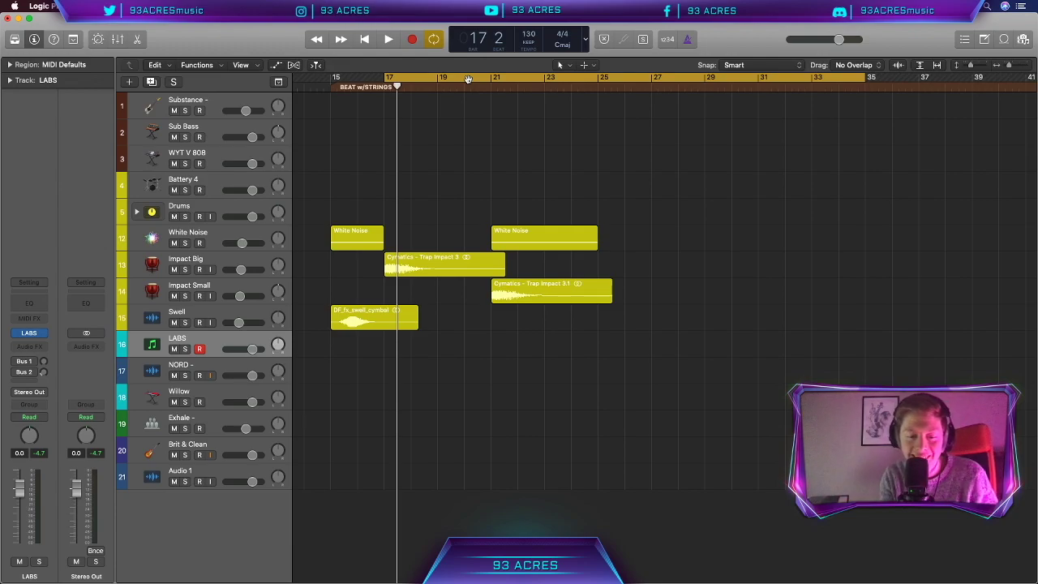
drag(595, 332, 434, 228)
click(459, 360)
drag(372, 323, 405, 323)
key(super+Right)
key(super+Right)
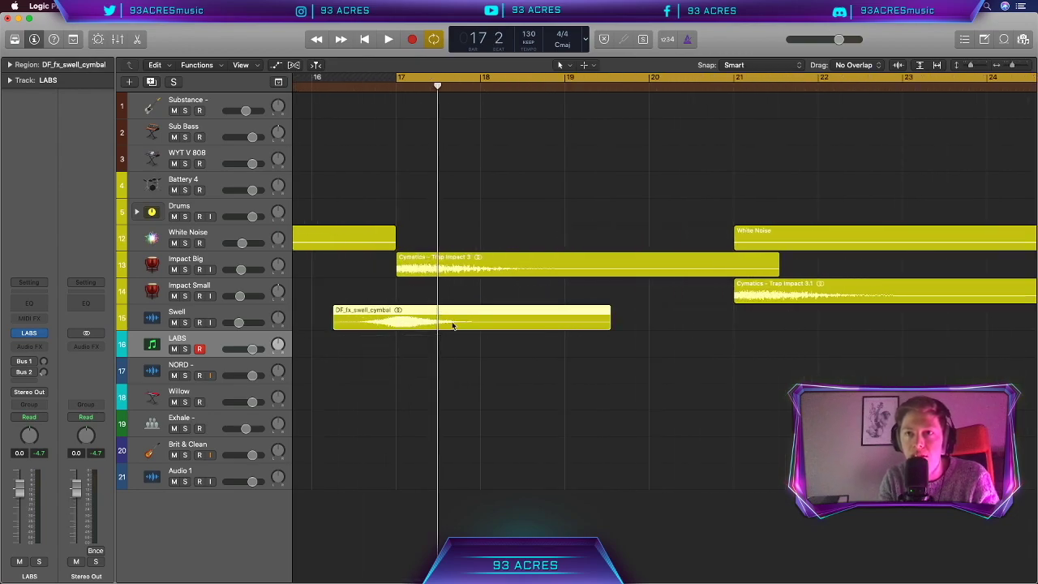
Copy the white noise, both impacts and the cymbal swell 8 bars later, and add a third swell another 8 bars on
key(super+Left)
key(super+Left)
drag(478, 219, 406, 320)
drag(426, 283, 575, 283)
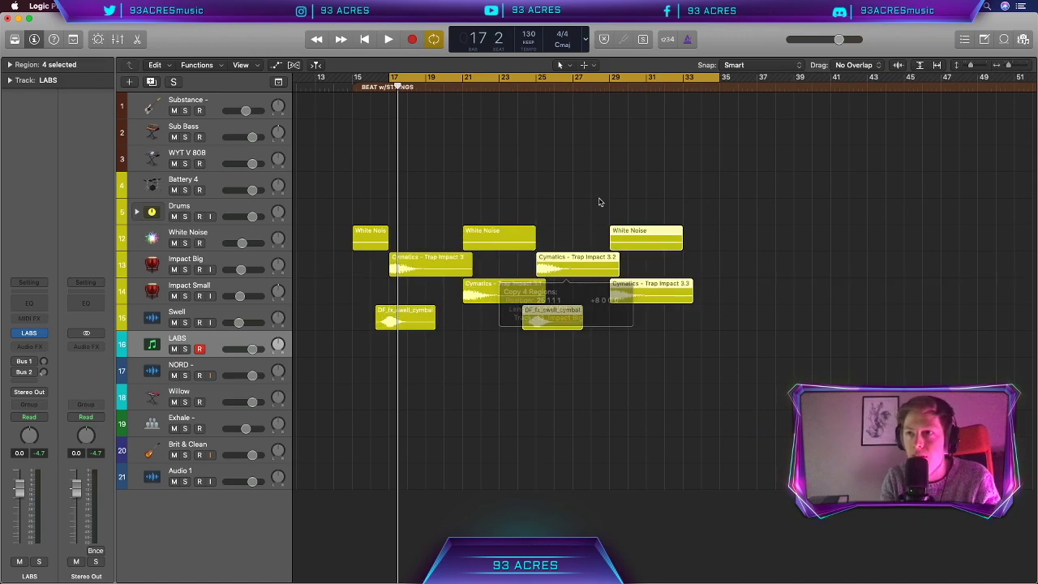
drag(548, 323, 695, 324)
Set the cycle range to bars 17–25 and turn on the metronome
click(427, 87)
drag(428, 86, 540, 83)
click(484, 208)
scroll(482, 208, left, 2)
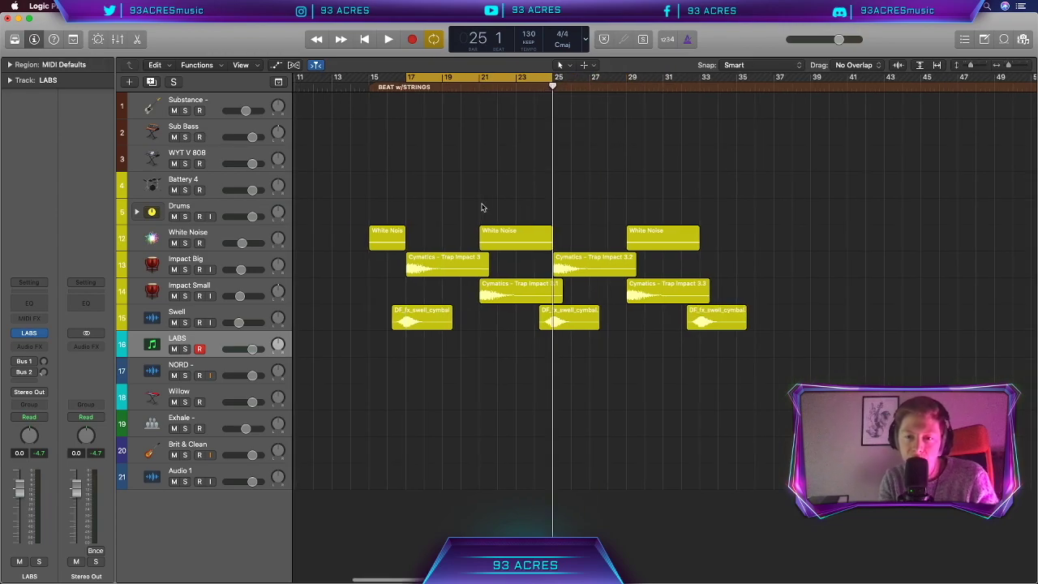
click(687, 44)
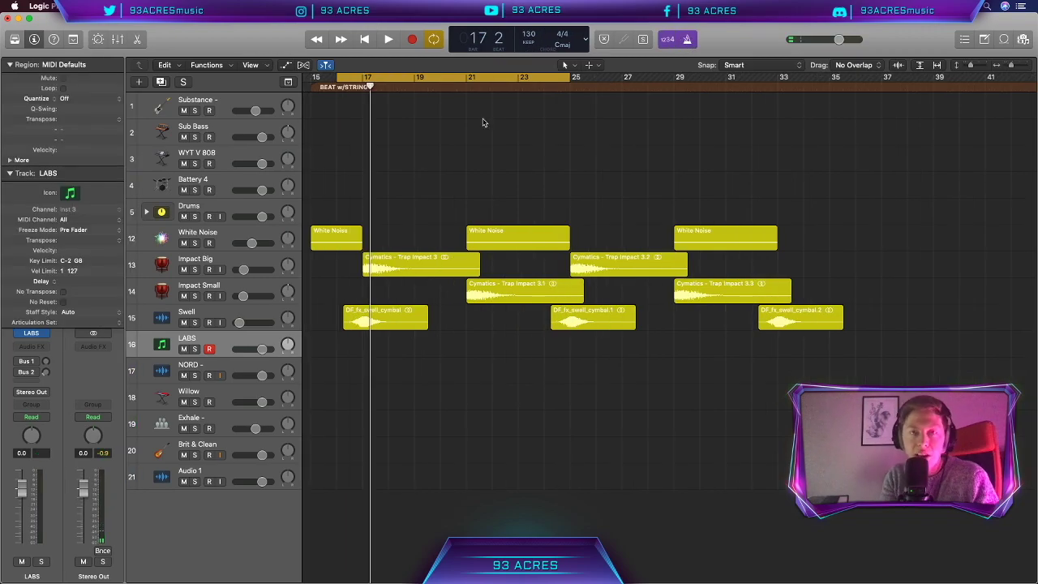
Raise the tempo to 140 BPM and record a piano part on the LABS track from bar 17 to 25
click(292, 82)
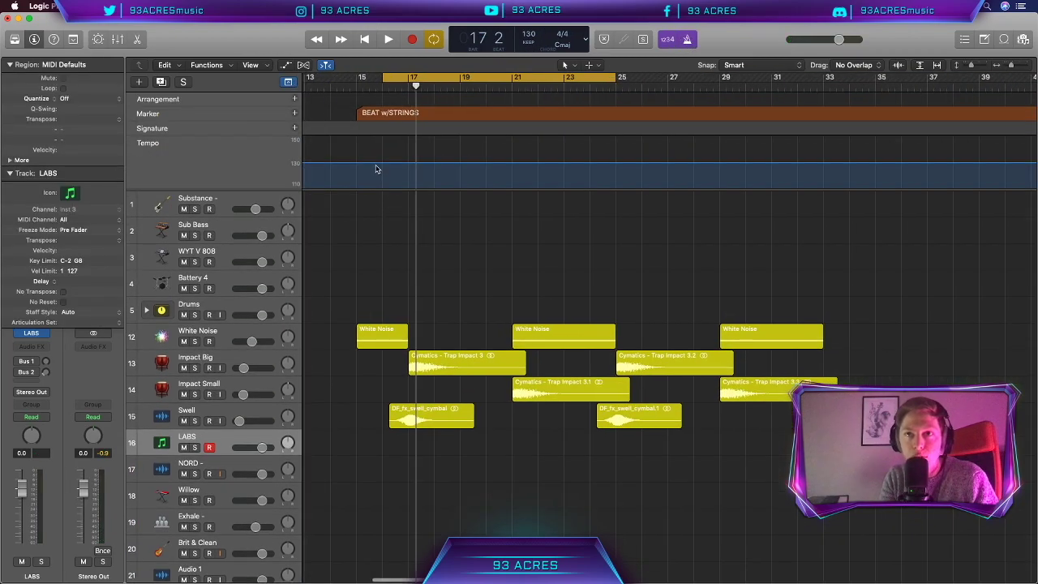
key(g)
key(r)
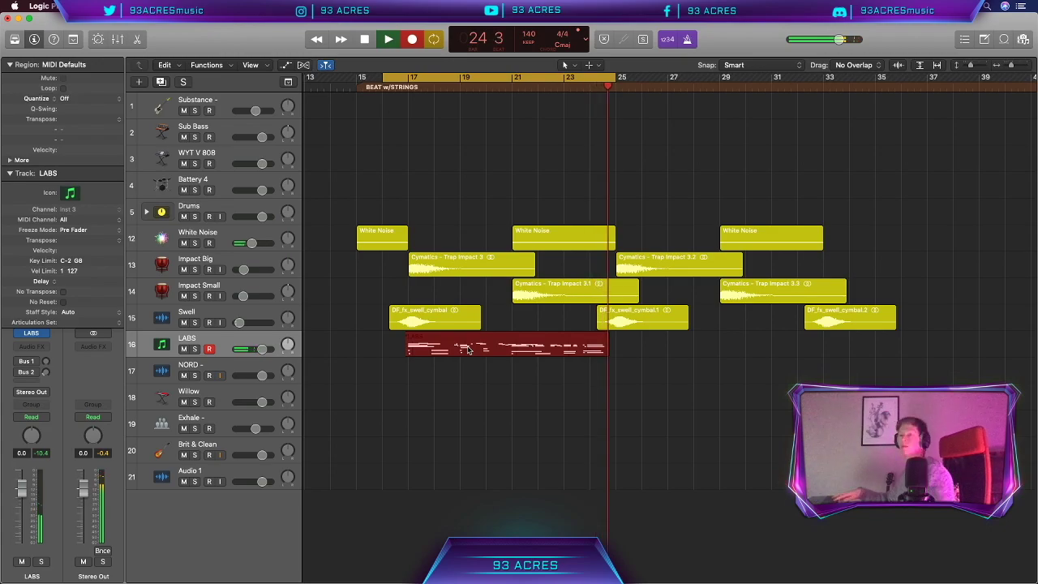
key(space)
Open the recorded LABS region in an enlarged piano roll and set the velocity of all its notes to 100
double_click(475, 353)
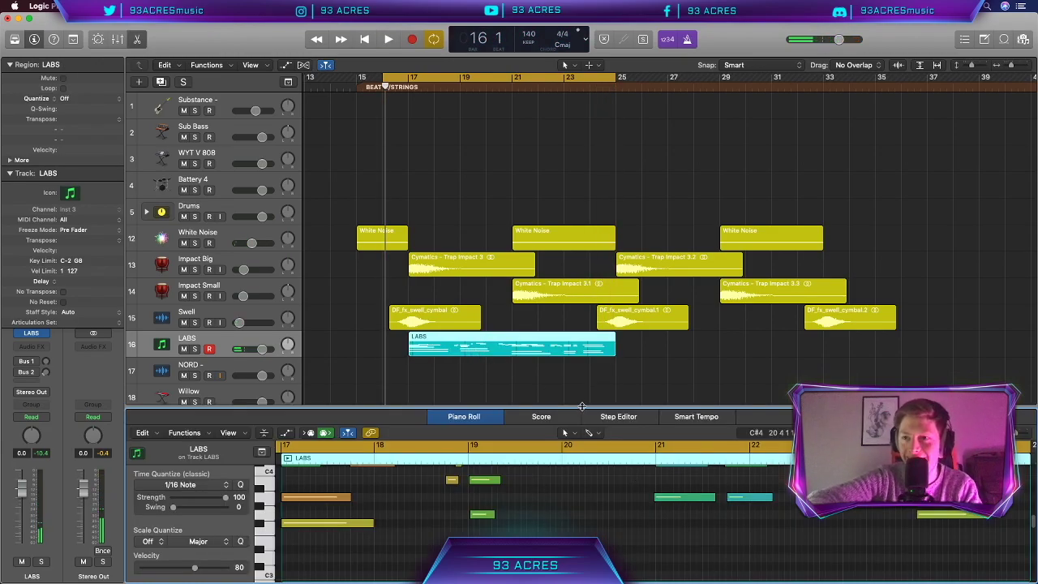
drag(582, 407, 563, 170)
key(super+a)
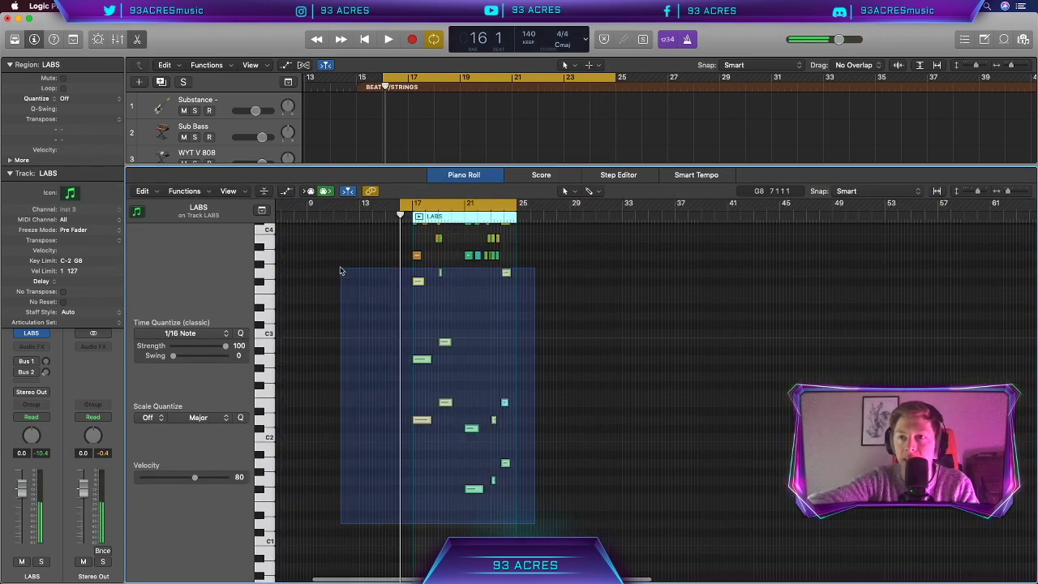
key(z)
scroll(490, 337, down, 2)
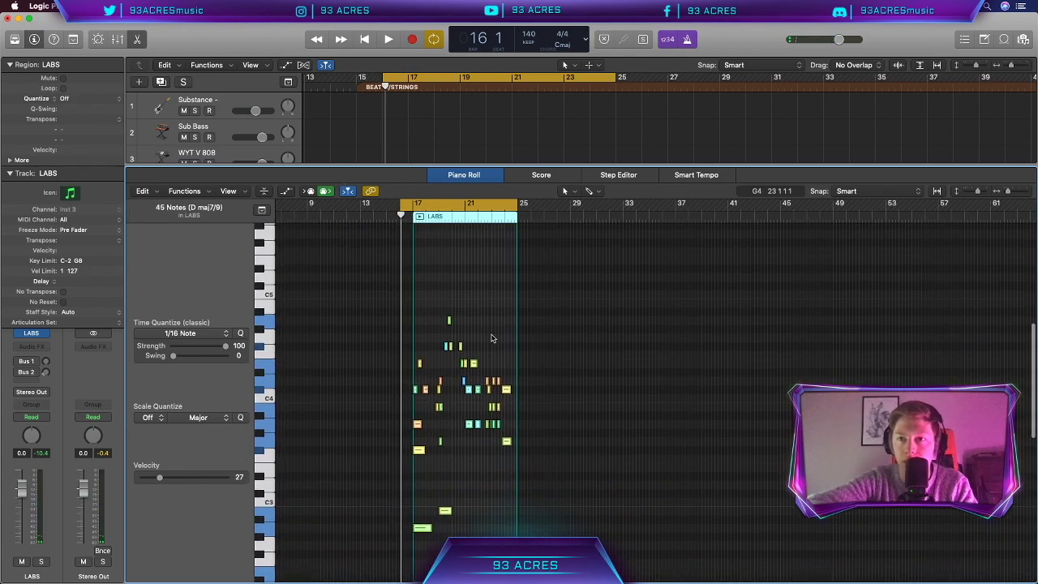
key(z)
click(185, 192)
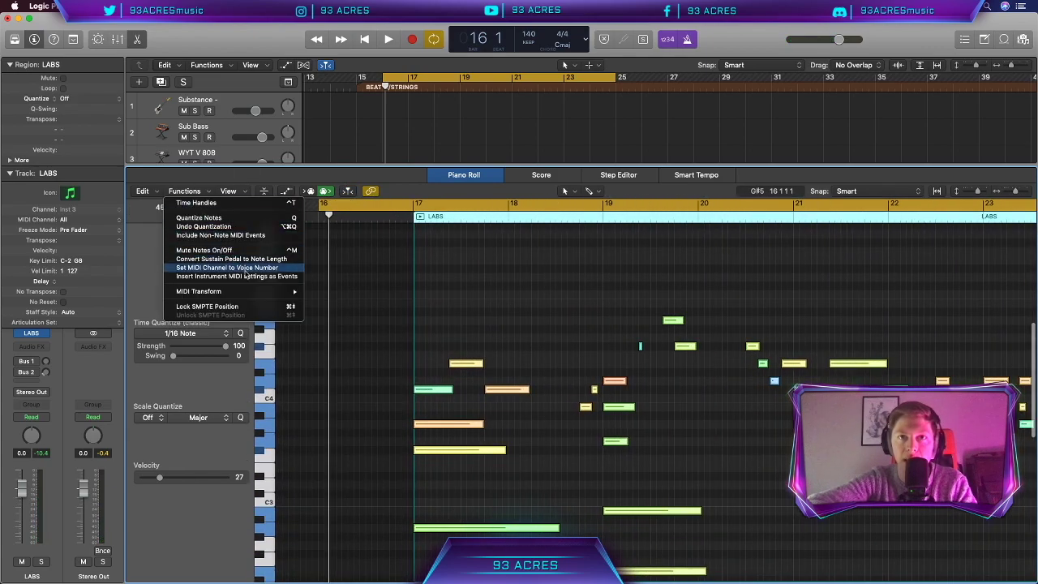
click(357, 290)
While playing the part, add a Channel EQ with a low cut to the LABS track and lower its volume to -4.0 dB
key(space)
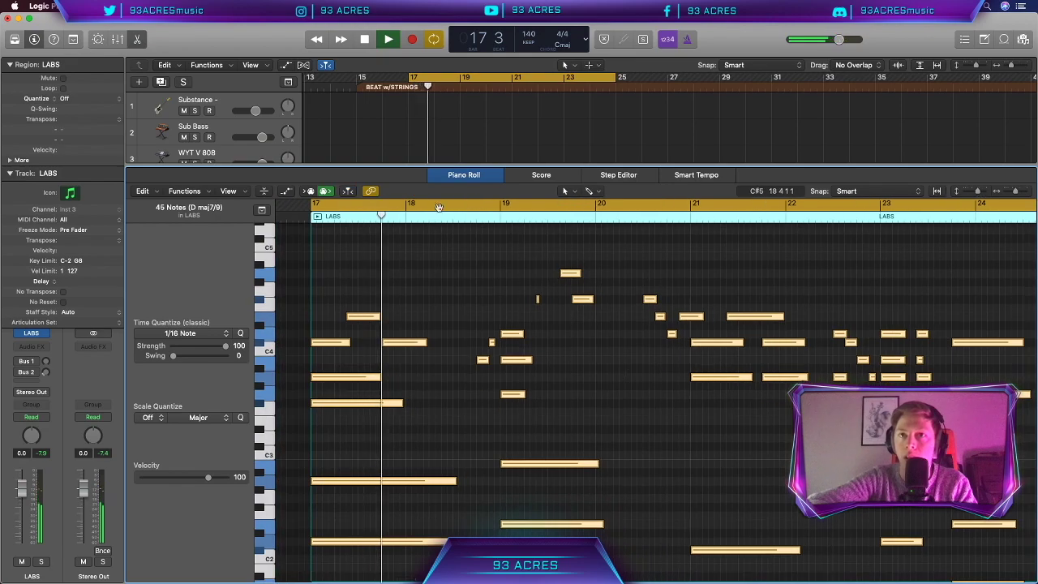
scroll(395, 138, down, 5)
scroll(395, 149, down, 3)
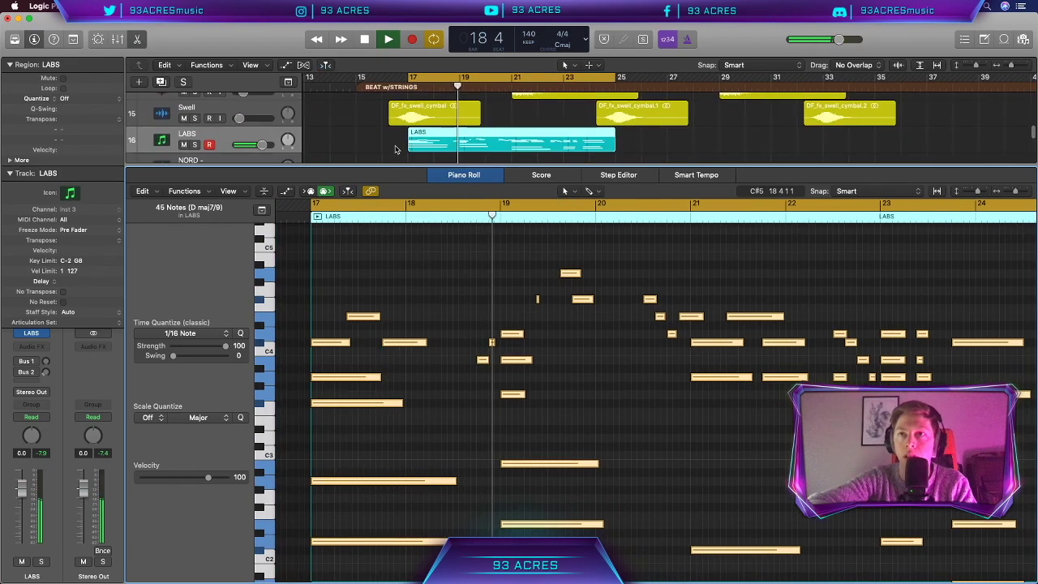
click(395, 149)
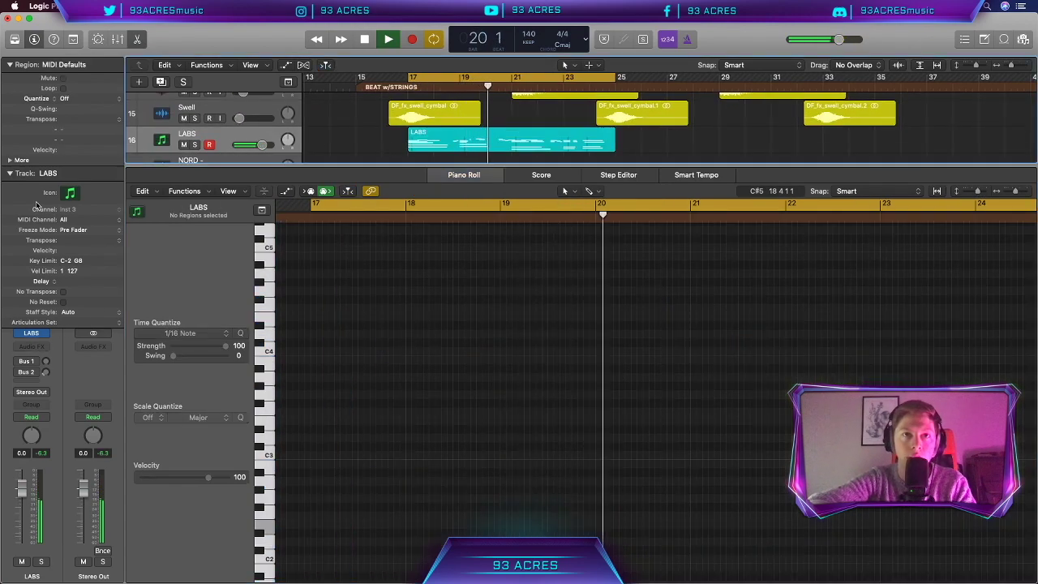
click(10, 173)
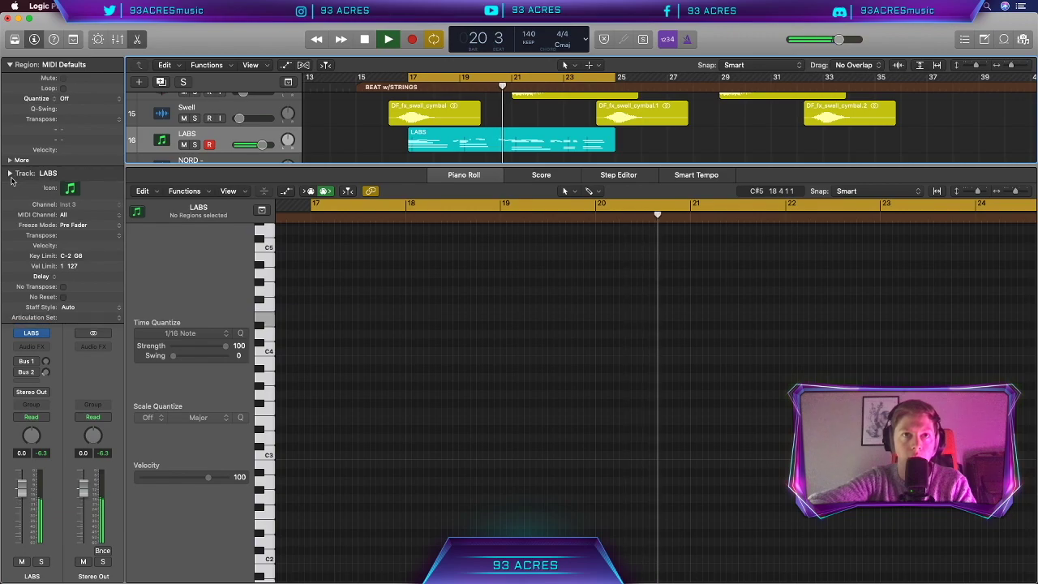
click(9, 64)
click(32, 303)
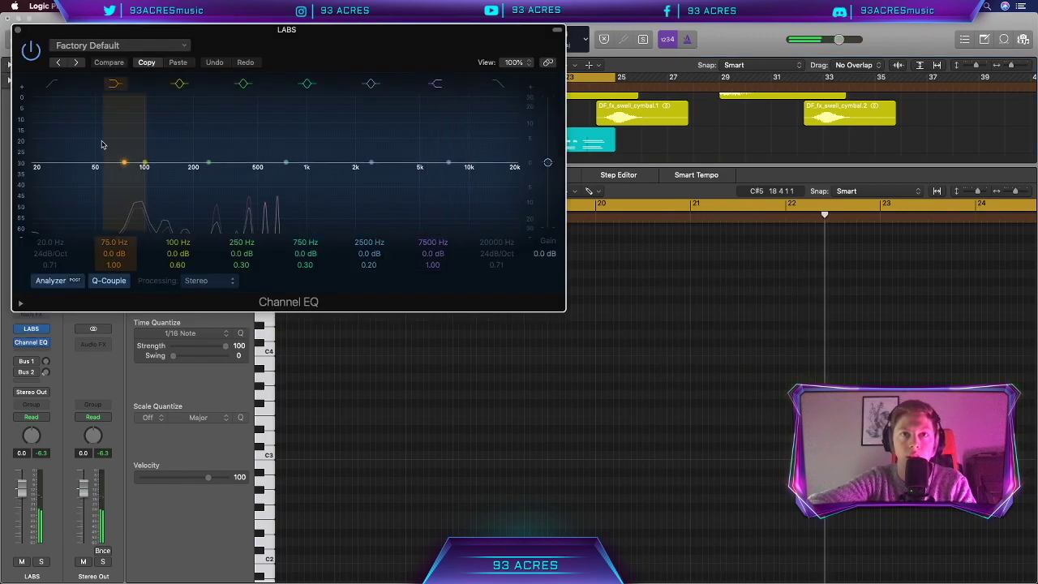
mouse_move(48, 242)
mouse_down()
mouse_move(48, 219)
mouse_move(48, 250)
mouse_up()
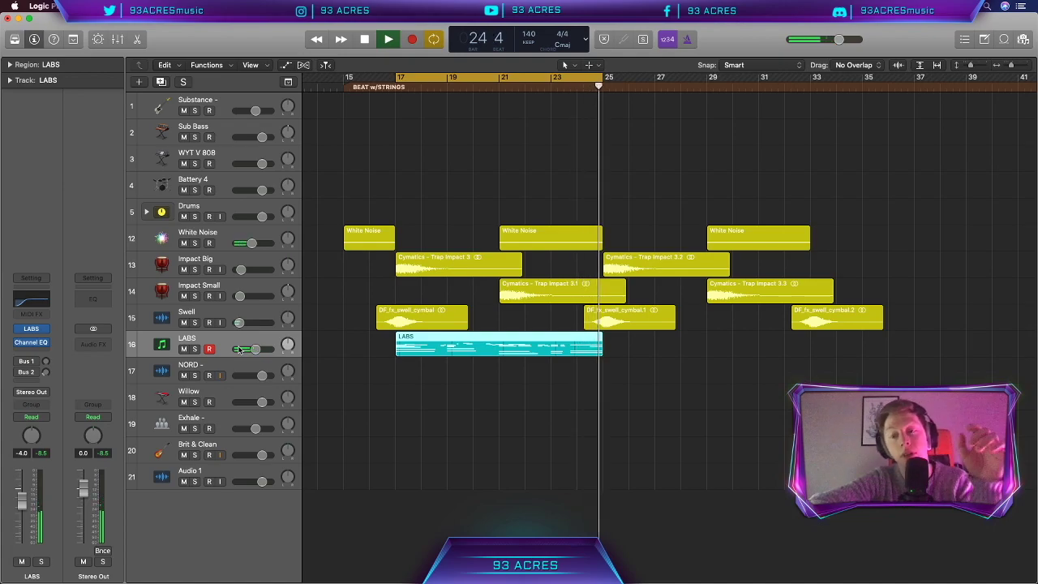
key(space)
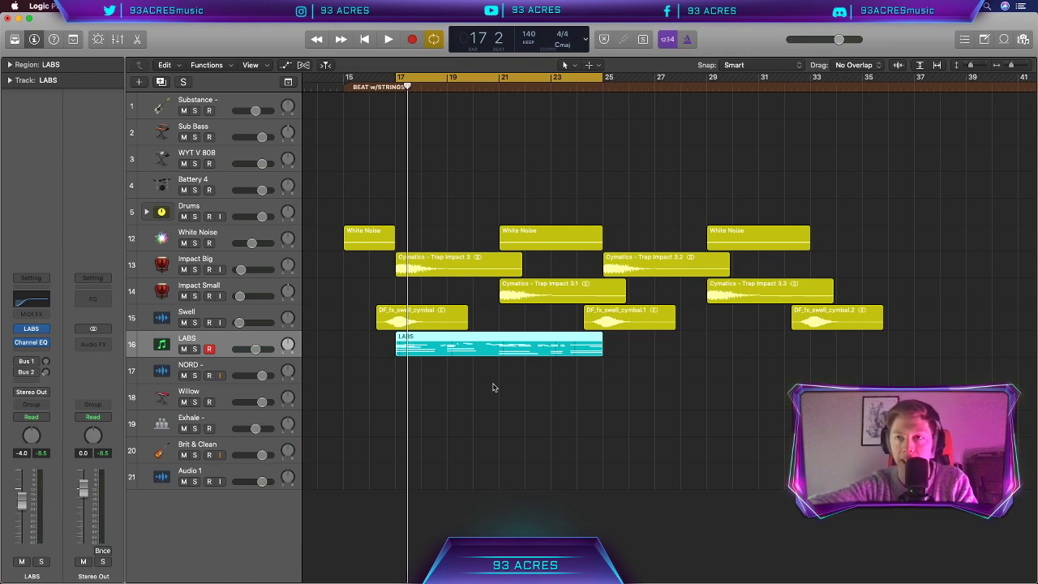
Repeat the LABS region once so the copy starts at bar 25
scroll(495, 388, right, 2)
click(478, 361)
click(444, 348)
key(super+r)
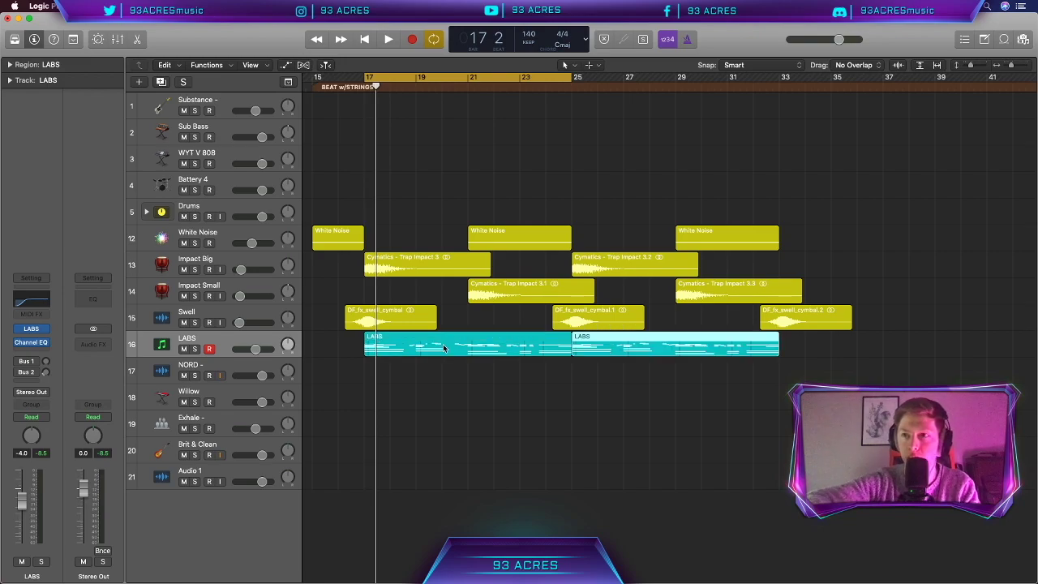
Write the chord progression "D7 - Emin9 - Fmin7 - Gsus2 - A7" in the project notes and close them
click(982, 40)
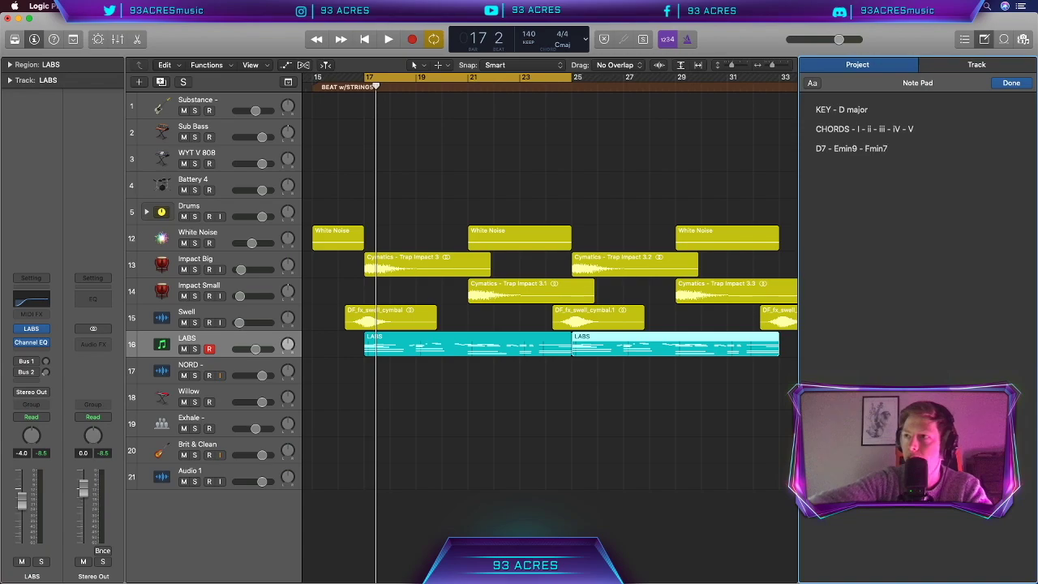
text(- Gsus2 - A7)
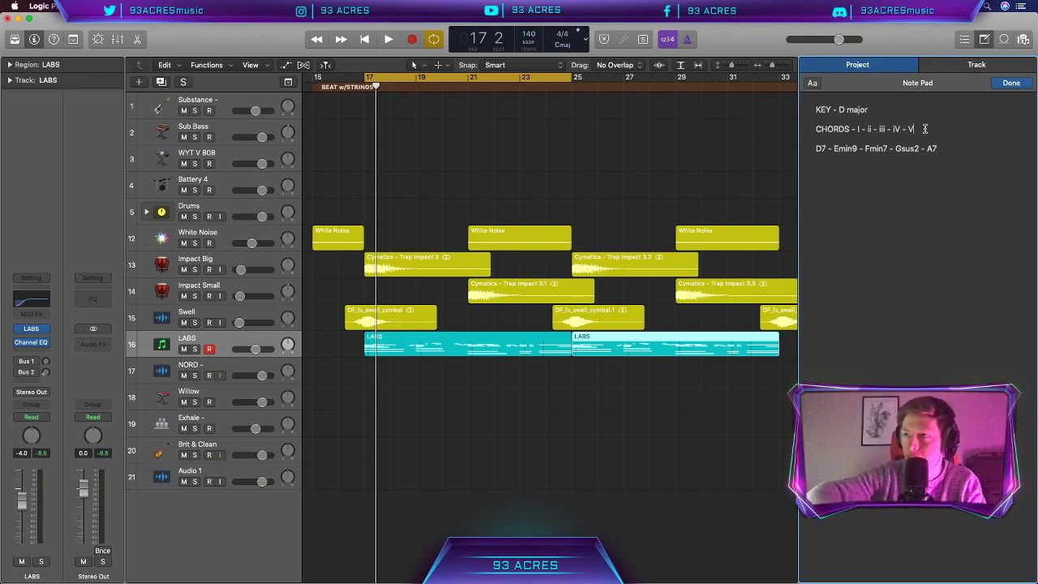
click(565, 115)
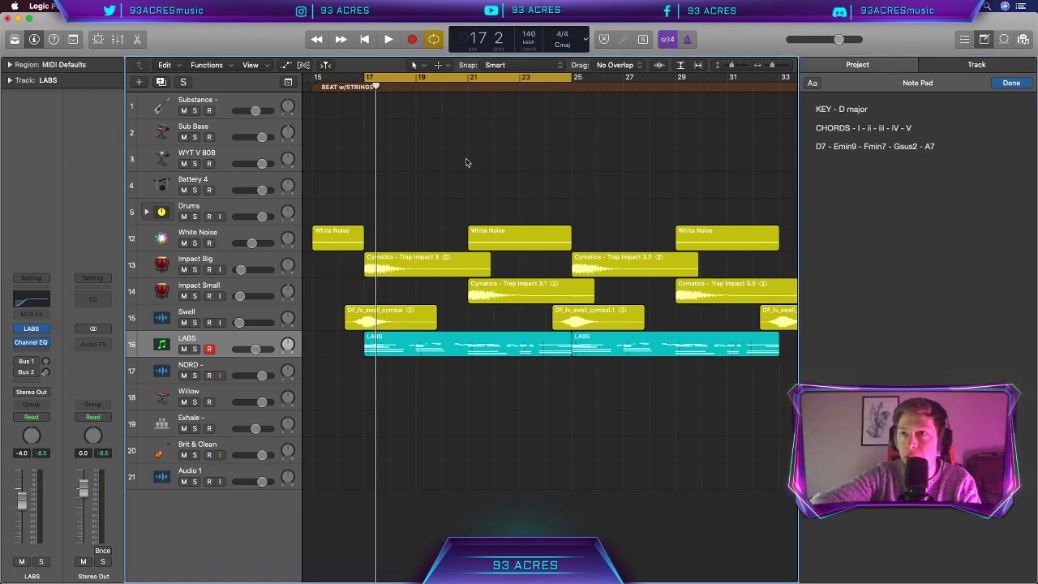
click(990, 38)
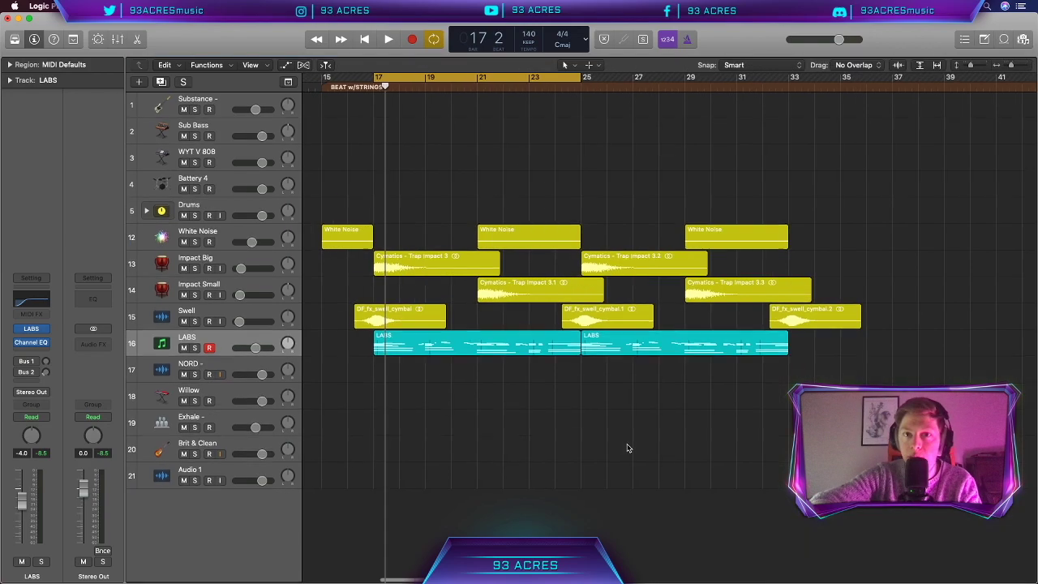
Rename the Audio 1 track to VIOLIN and add a Channel EQ with a low cut around 100 Hz
click(233, 471)
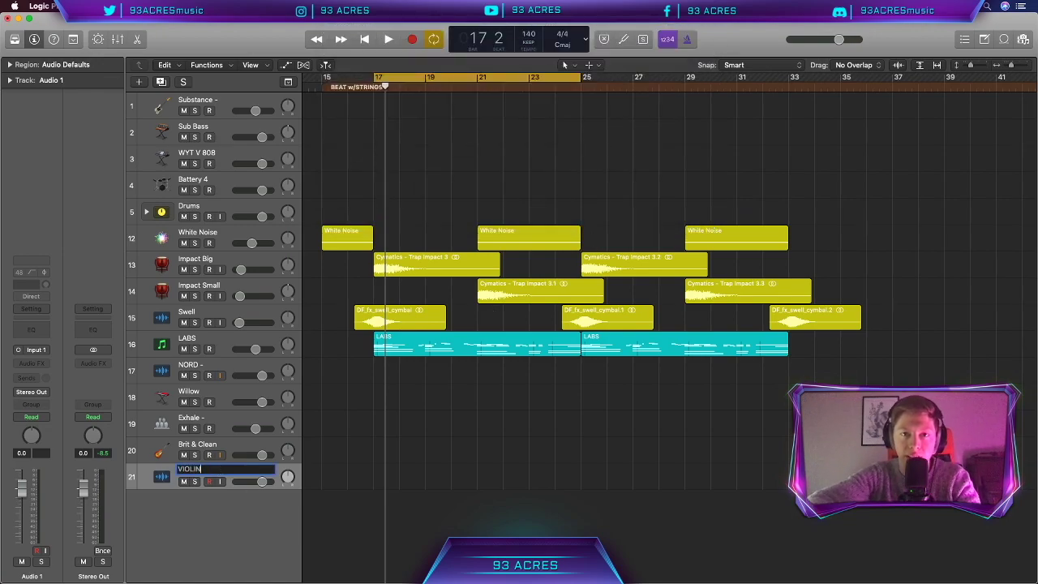
click(32, 330)
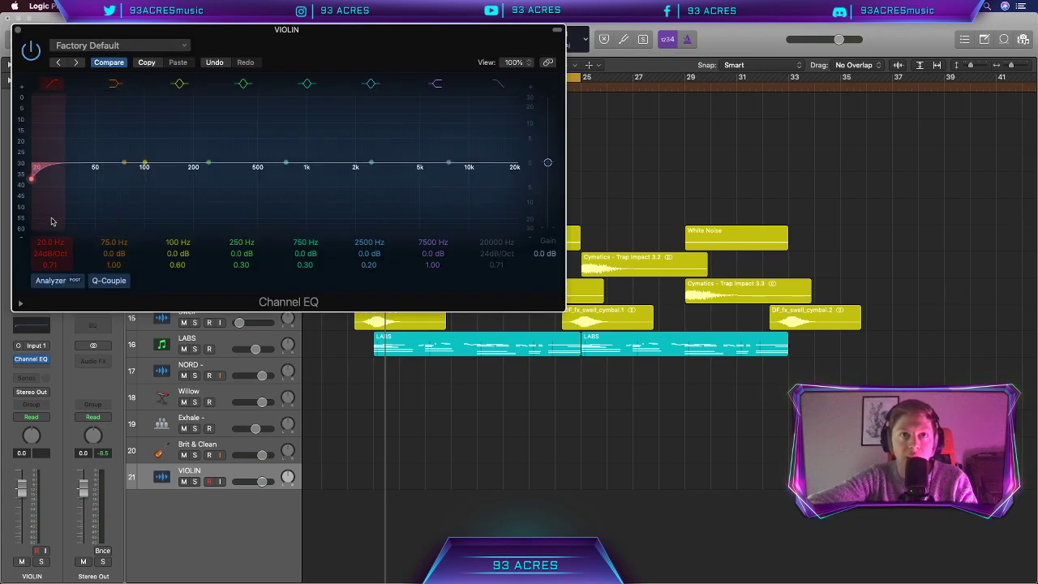
drag(49, 242, 50, 212)
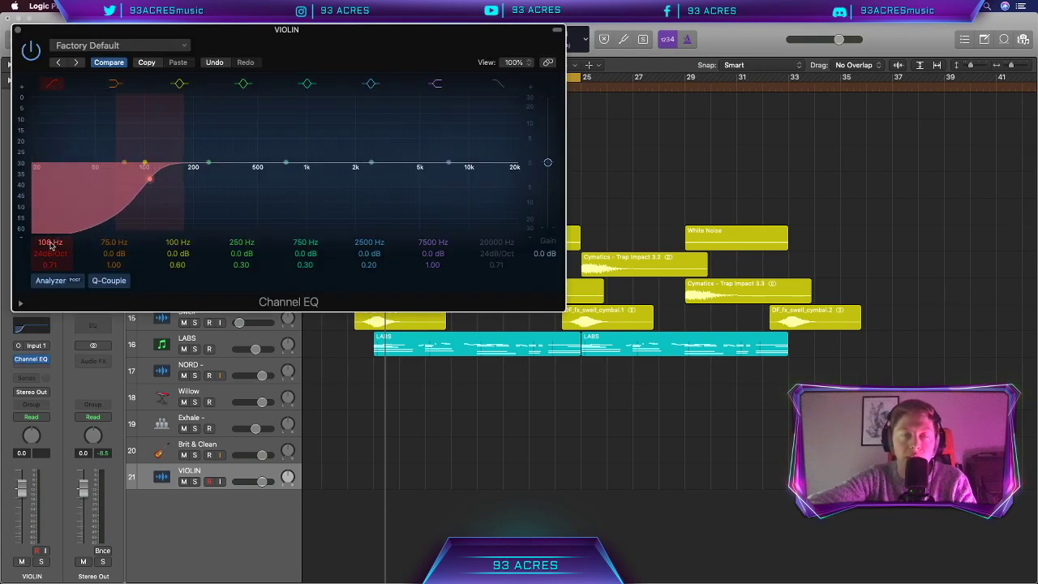
key(super+w)
Duplicate the VIOLIN track three times with its settings
key(super+d)
key(super+d)
key(super+d)
Record a violin take on the first VIOLIN track, track 21, through to bar 25
click(433, 488)
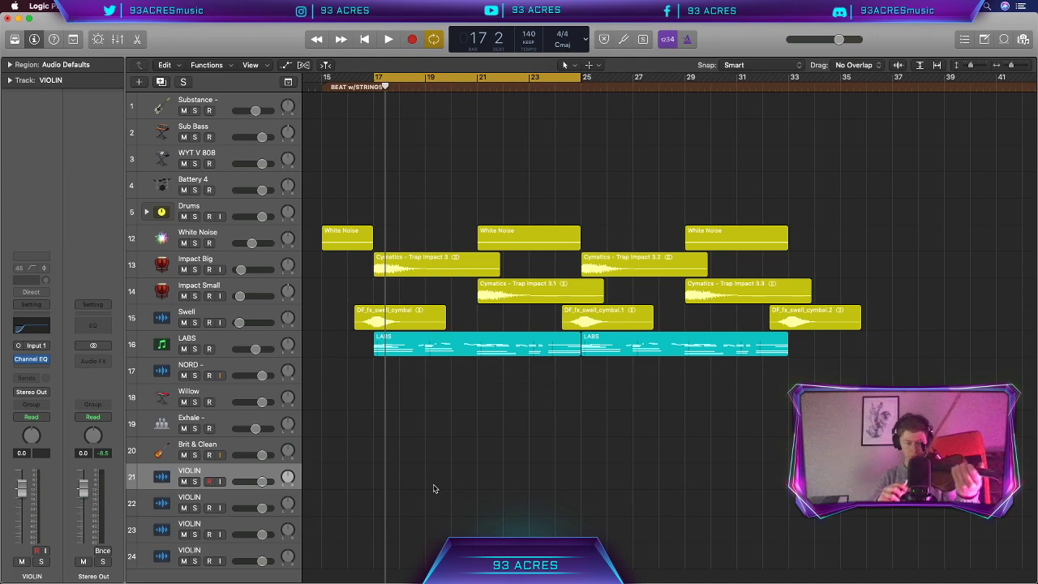
key(r)
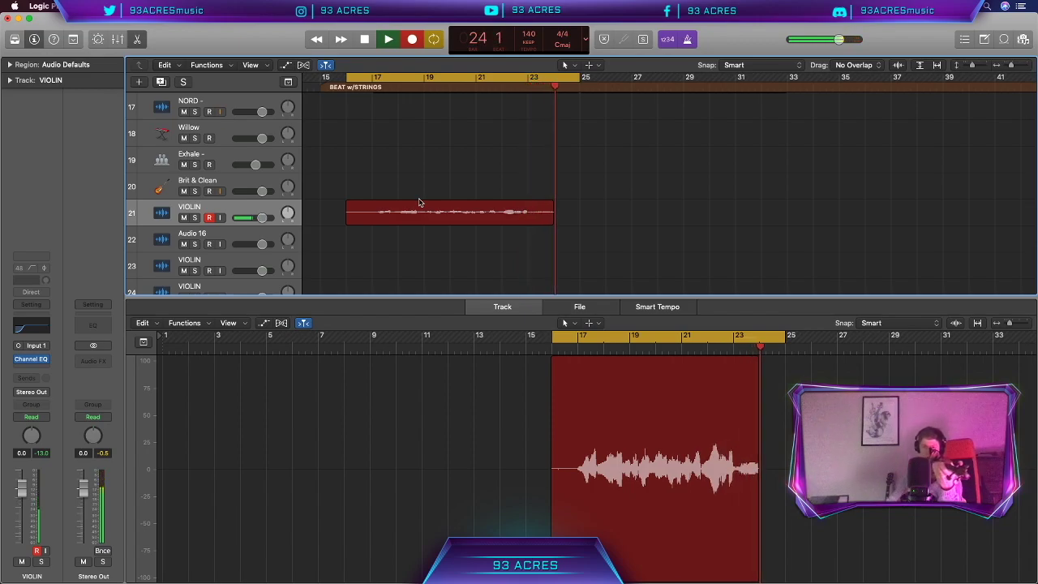
key(space)
Trim the start of the recorded violin region to bar 17 and add a short fade-in with the Fade tool
key(super+Right)
key(super+Right)
drag(367, 220, 471, 221)
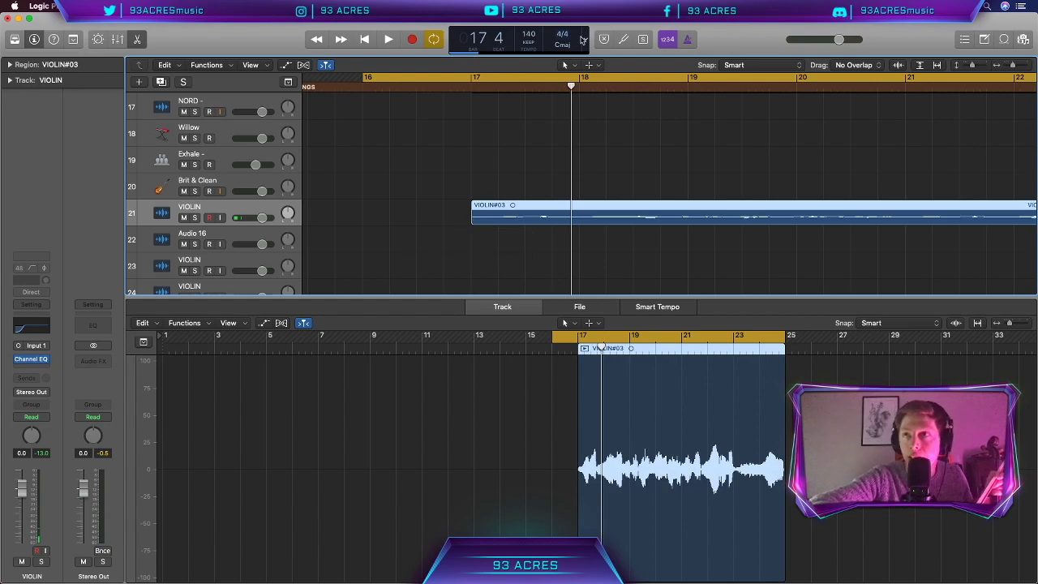
click(592, 68)
click(626, 204)
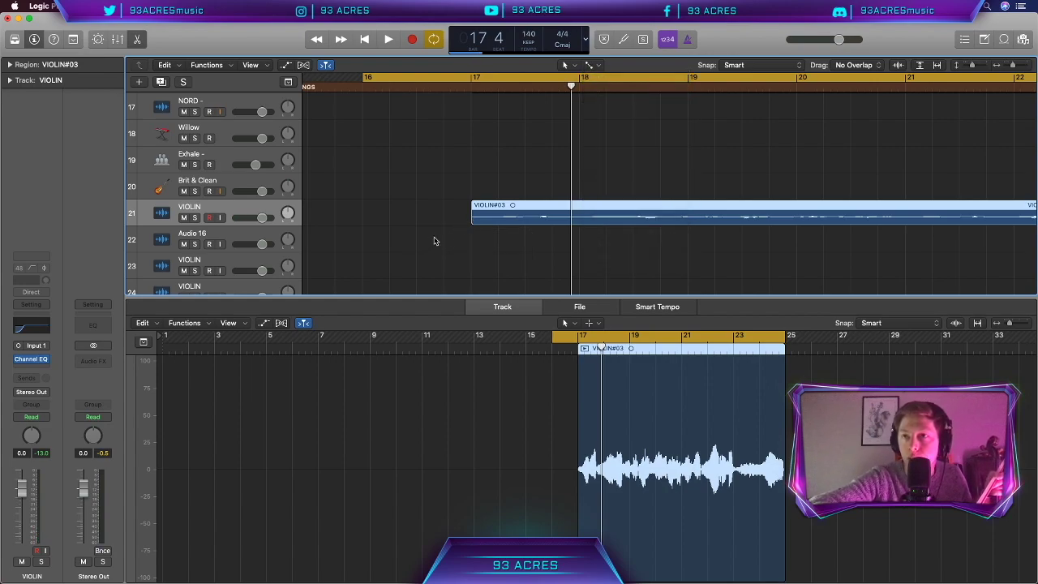
Record a second violin take on the Audio 16 track
click(242, 231)
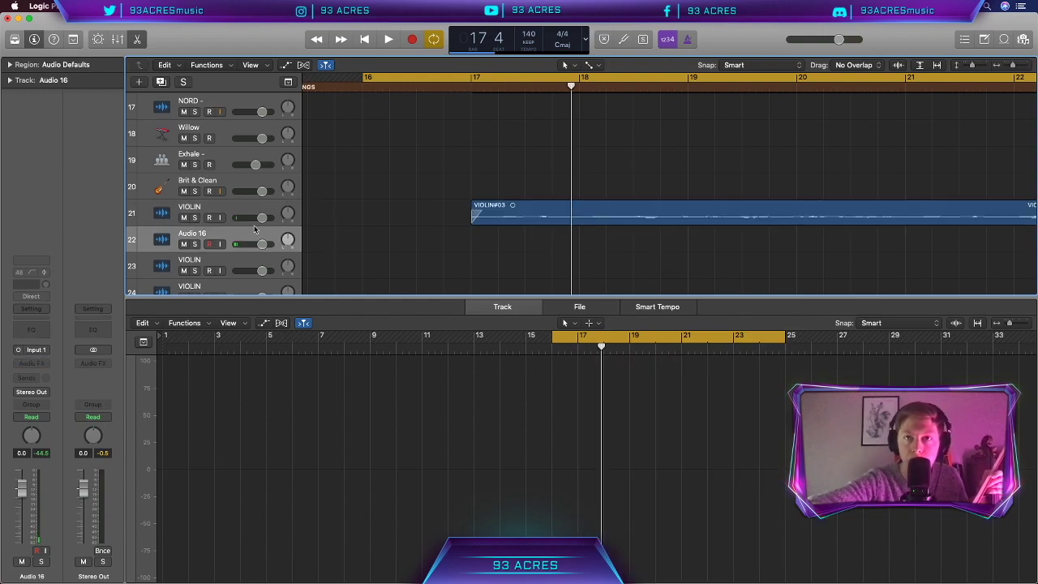
key(r)
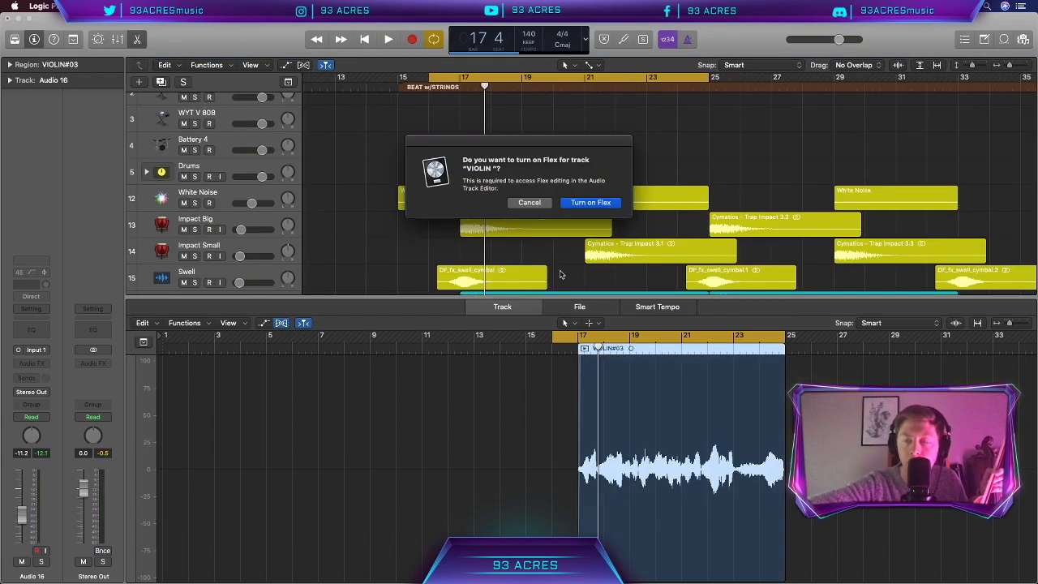
Turn on Flex for the VIOLIN track, set it to Flex Pitch and select all notes of its region
key(Return)
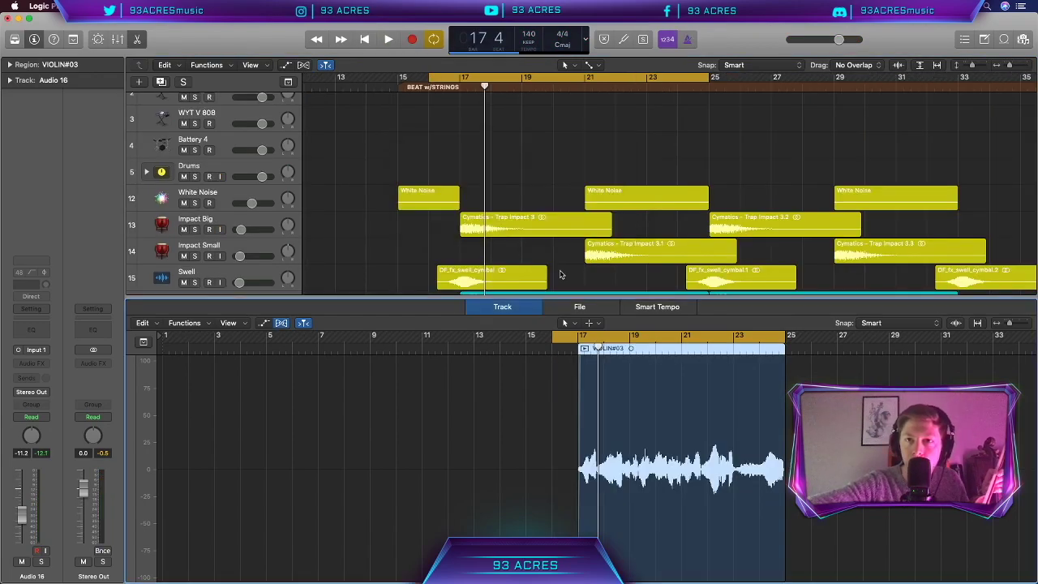
click(354, 323)
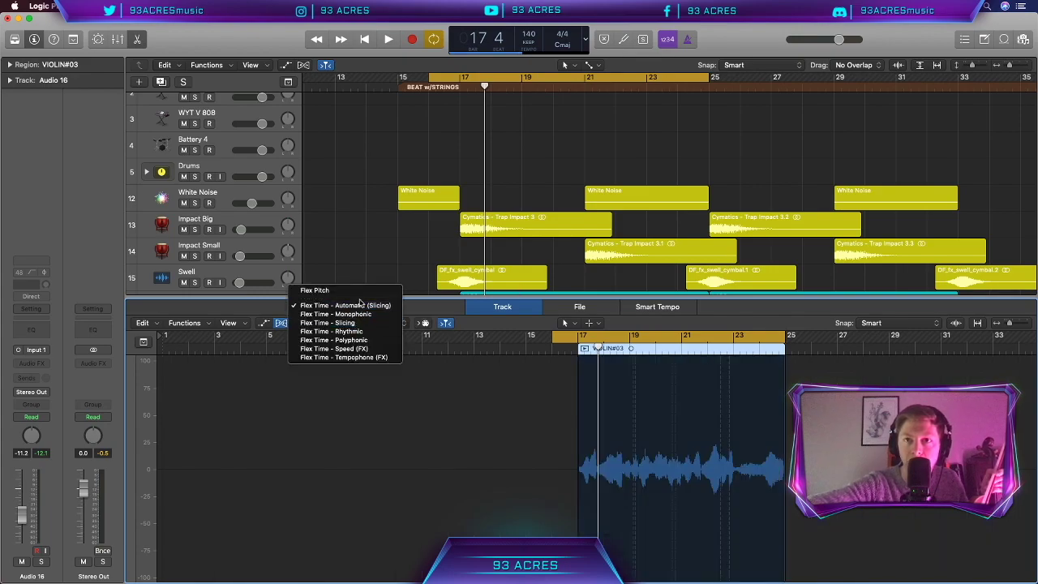
click(340, 290)
drag(603, 544, 389, 347)
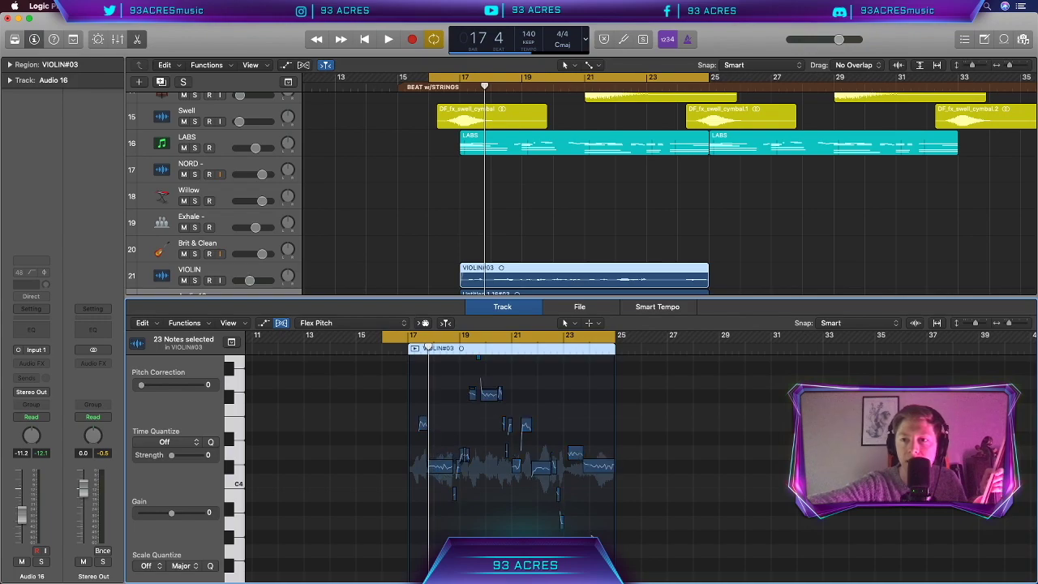
While playing the doubled violins, set the Audio 16 track's volume to -10.2 dB and pan it to +63, then close the audio editor
key(Down)
key(space)
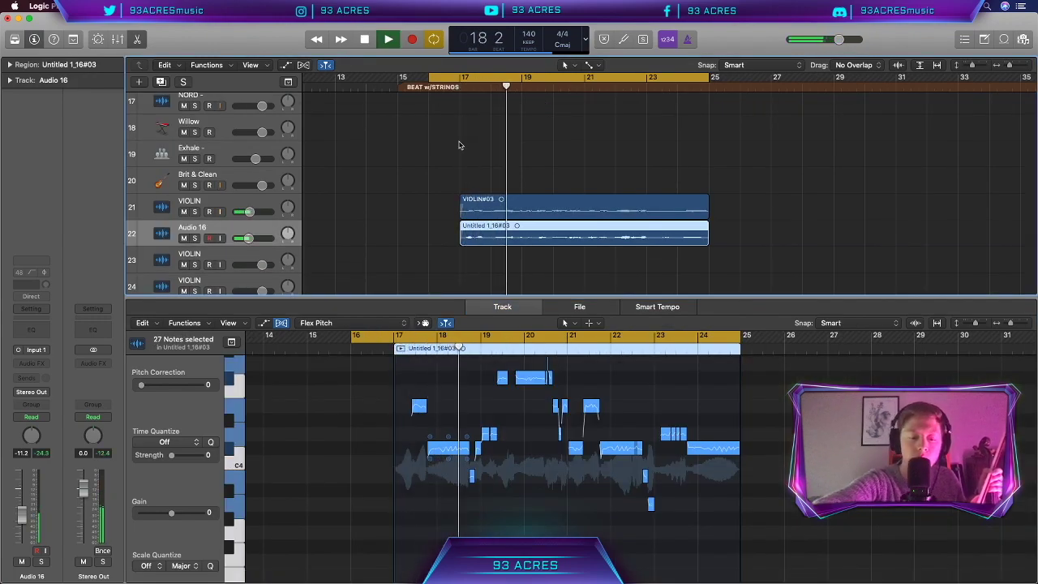
scroll(647, 479, down, 1)
scroll(647, 478, down, 1)
drag(248, 237, 241, 238)
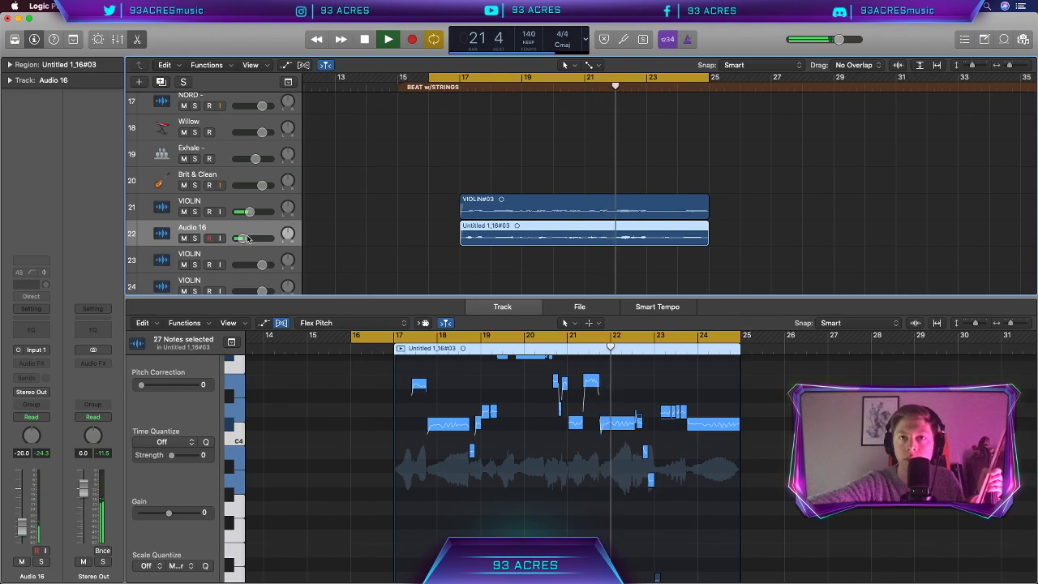
drag(250, 239, 266, 239)
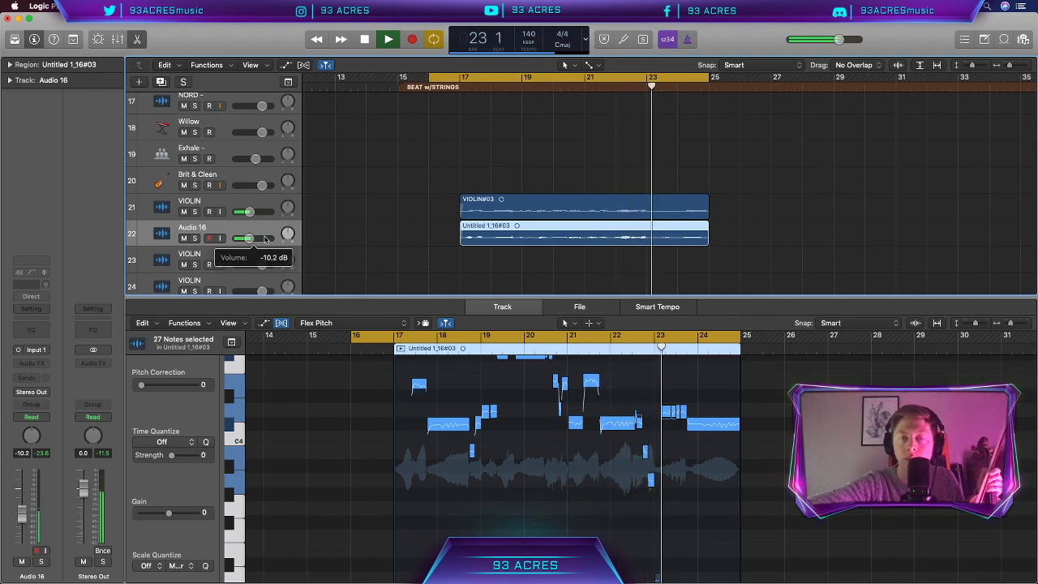
drag(289, 238, 289, 212)
key(space)
key(e)
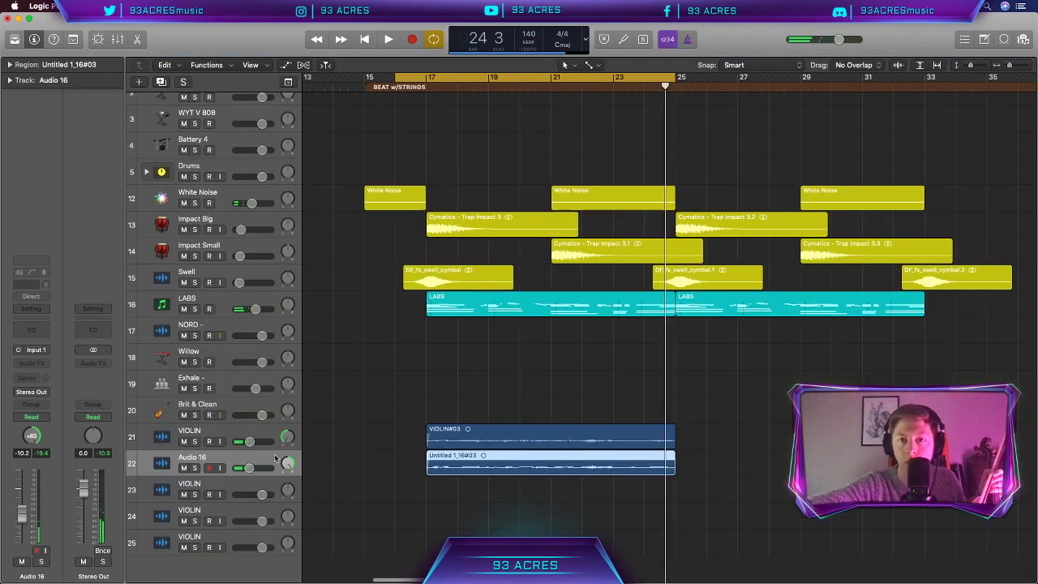
Record another violin take on the VIOLIN track 23 up to bar 25
click(381, 486)
key(r)
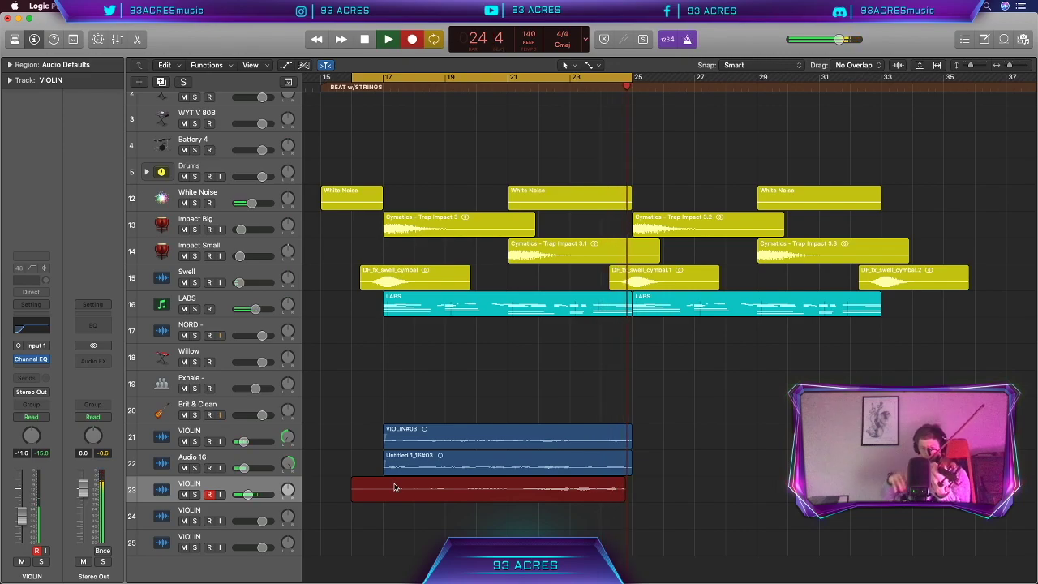
key(space)
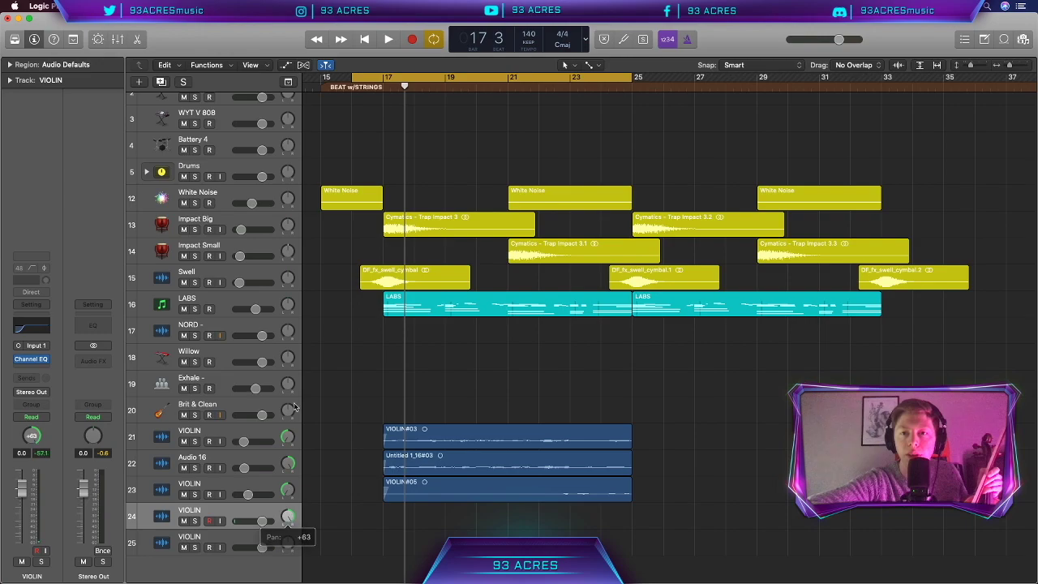
Record a violin take on track 24 with its start trimmed to bar 17, and bring its pan closer to the centre
key(r)
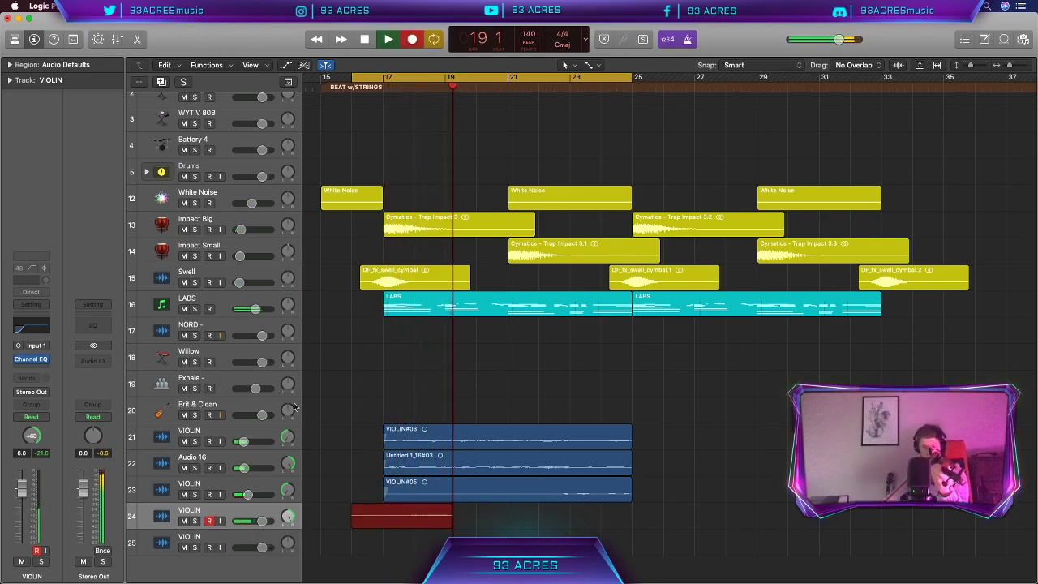
key(r)
drag(352, 519, 383, 519)
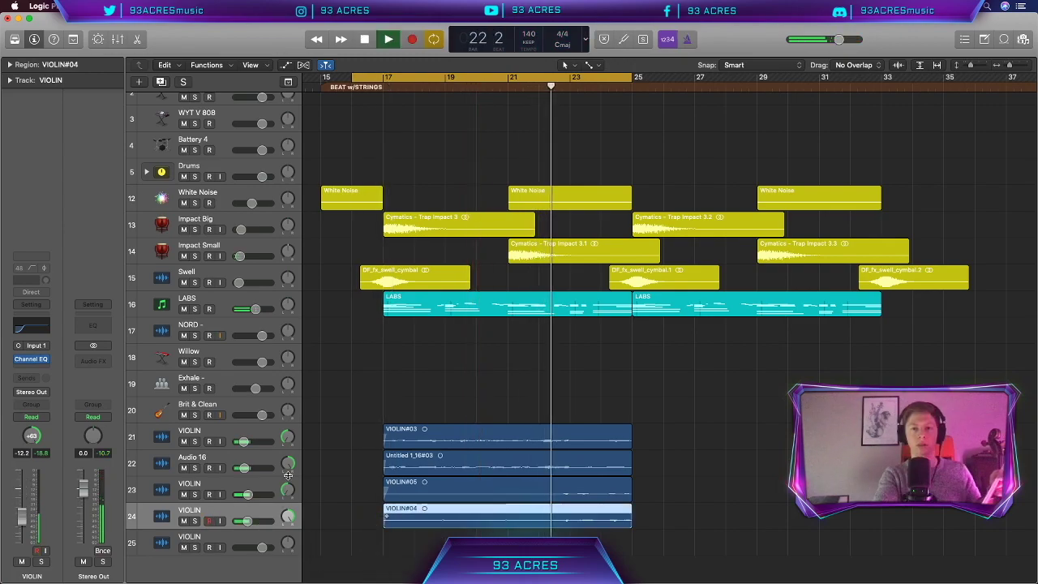
mouse_move(288, 516)
mouse_down()
mouse_move(288, 499)
mouse_move(288, 526)
mouse_up()
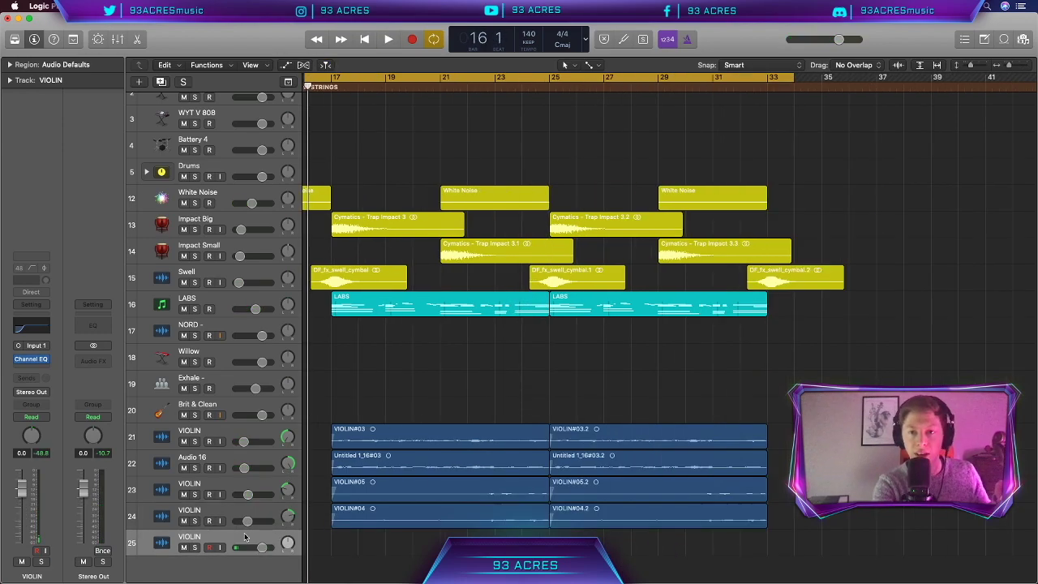
Repeat the VIOLIN#07 region on track 25 once
scroll(244, 537, down, 3)
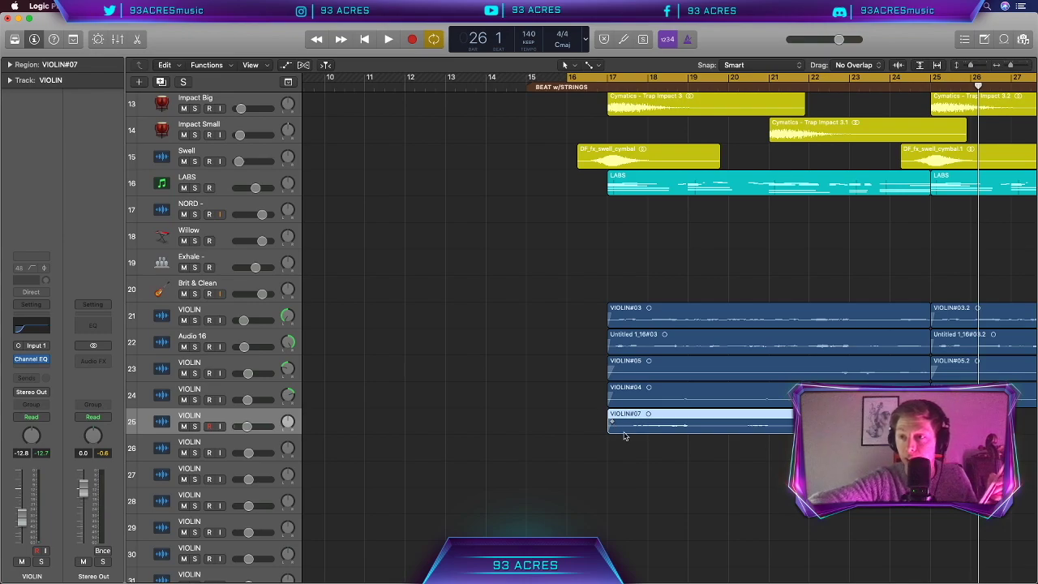
scroll(623, 436, right, 4)
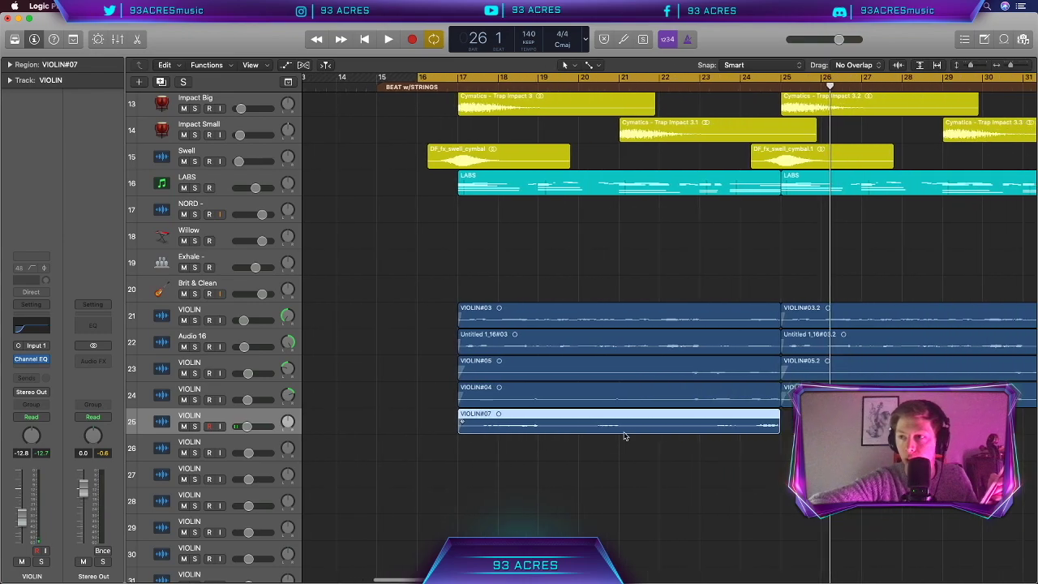
key(super+r)
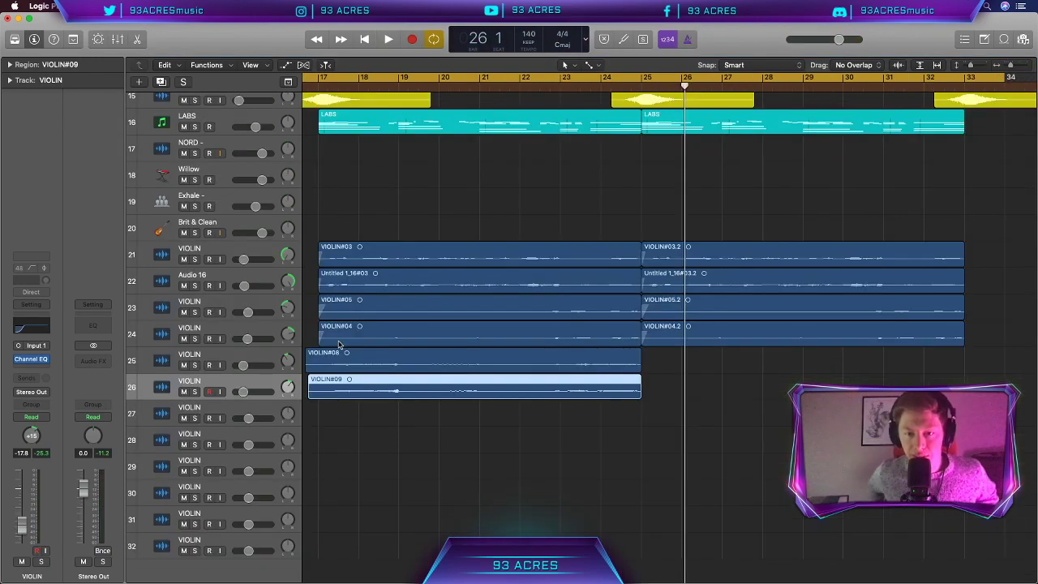
Bounce the six selected violin regions in place to a new track as Violin BNCE, with the sources muted and the audio tail included in the file
scroll(339, 345, up, 6)
drag(387, 365, 390, 364)
scroll(409, 399, left, 3)
drag(423, 398, 522, 398)
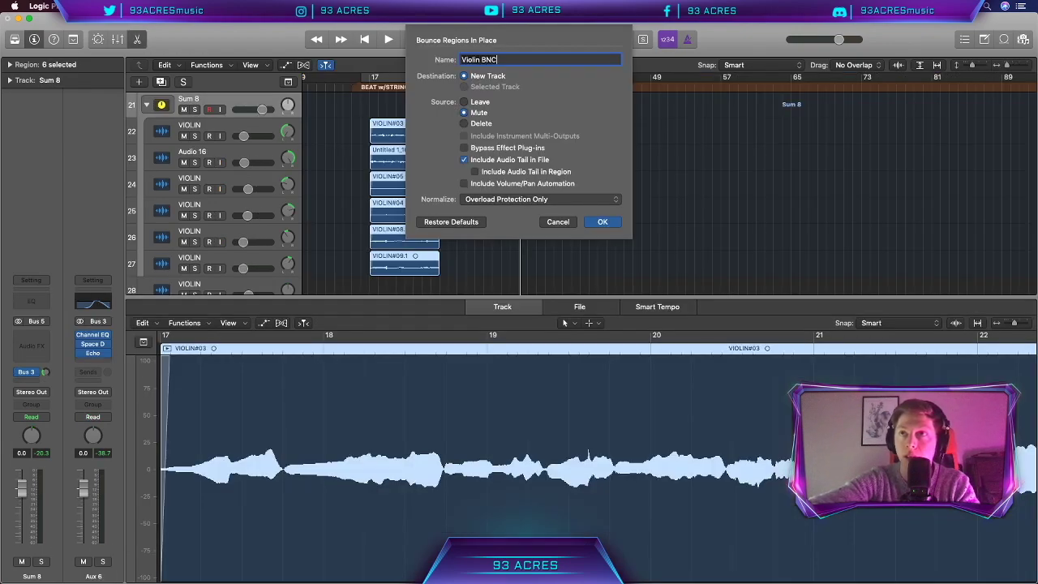
key(Return)
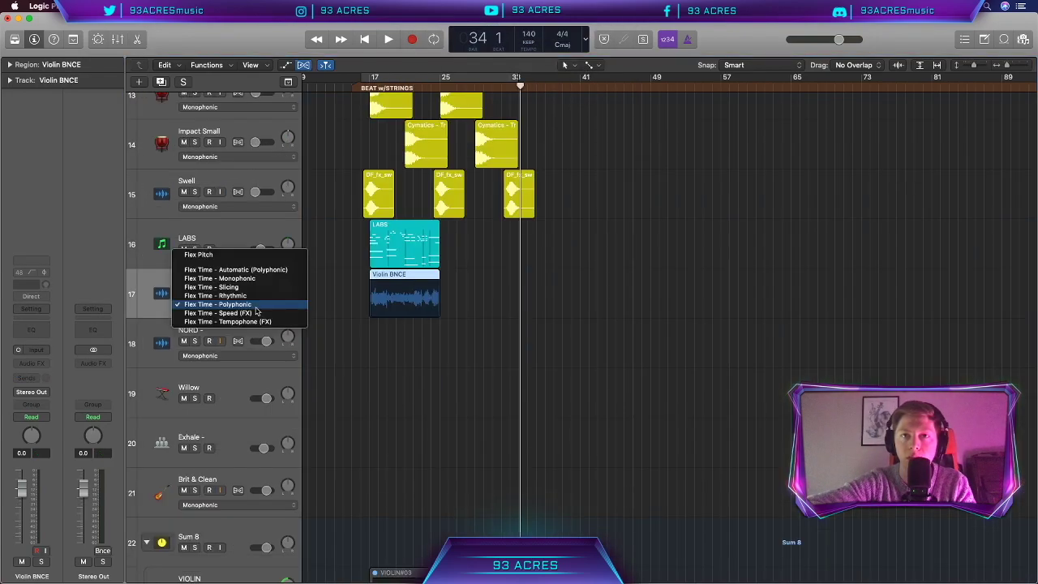
Set the Violin BNCE track's flex mode to Speed (FX) and stretch its region down to four bars
click(233, 303)
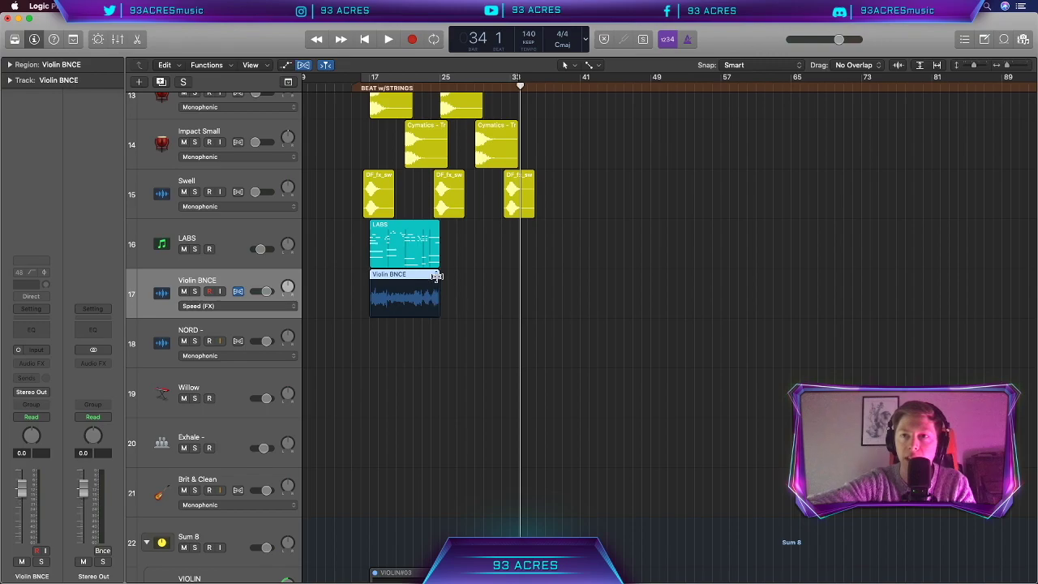
drag(437, 274, 403, 275)
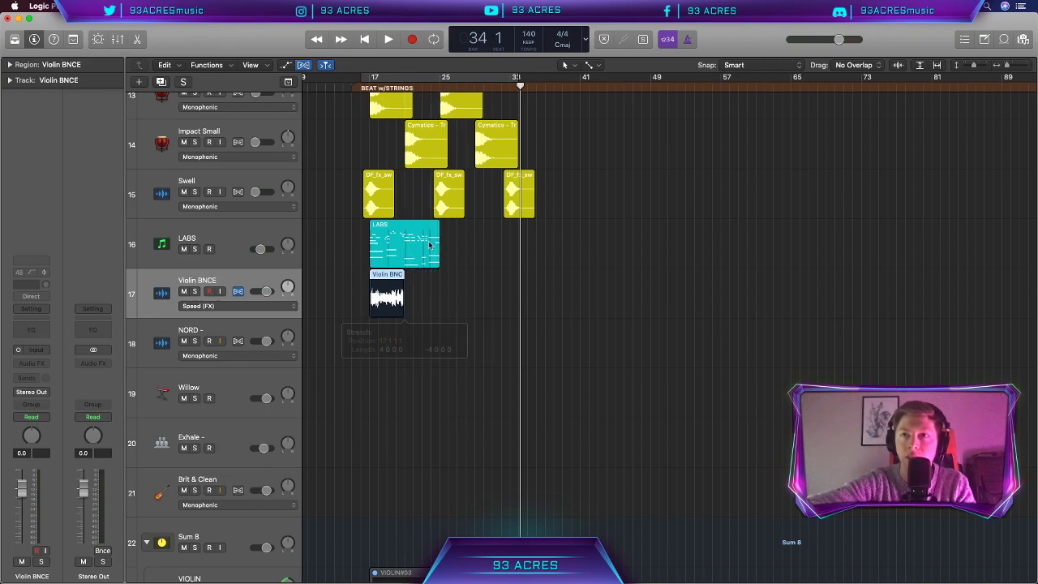
Solo the Violin BNCE track, play its shortened region from bar 17 and lower the track's volume slightly
key(s)
click(370, 85)
key(space)
drag(263, 289, 255, 290)
key(space)
Lower the bnce track's volume to -14.4 dB and set the cycle range from bar 33 to bar 49
scroll(374, 307, up, 5)
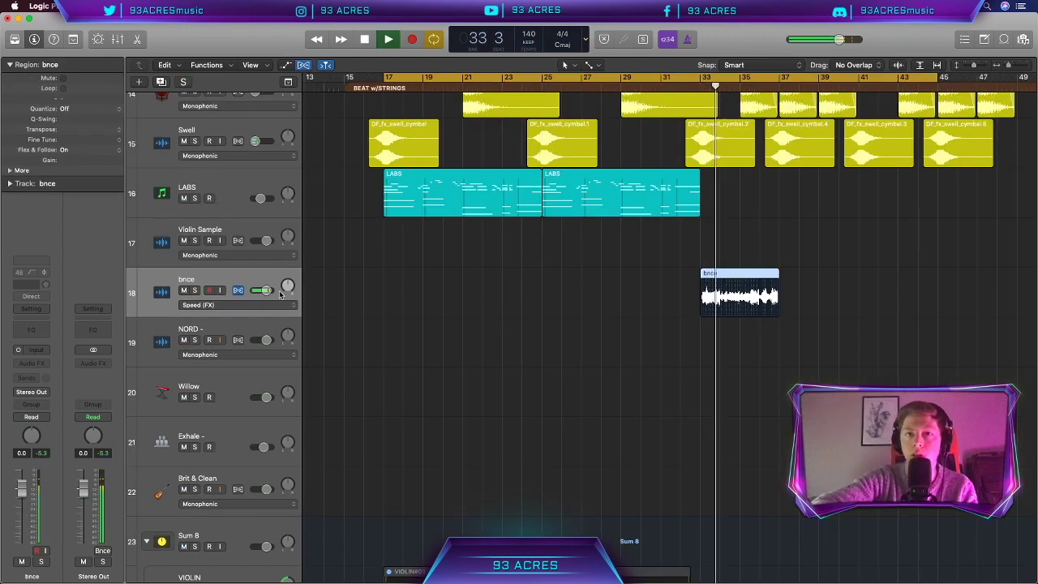
drag(280, 294, 273, 294)
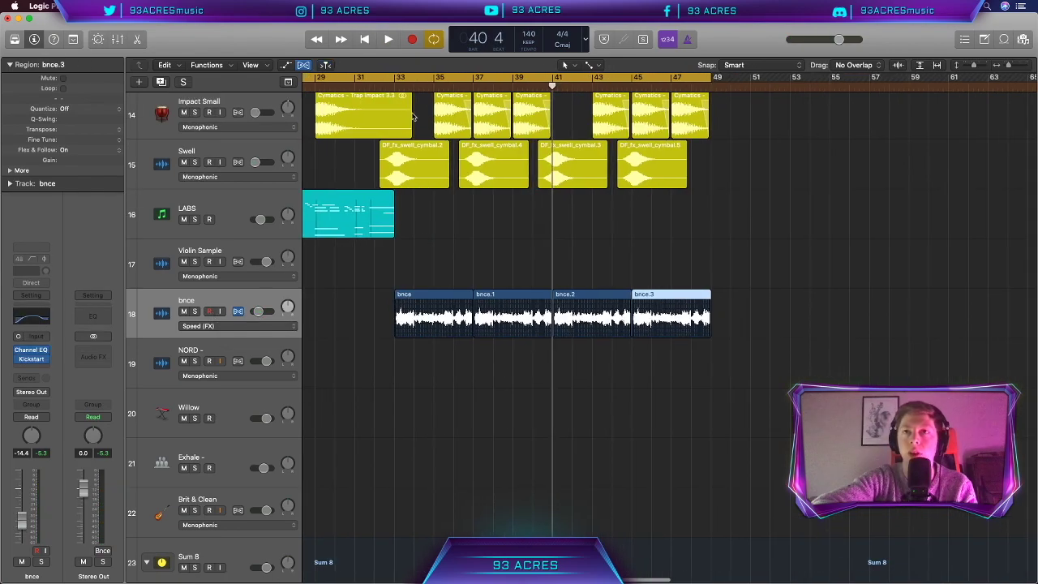
drag(401, 81, 711, 81)
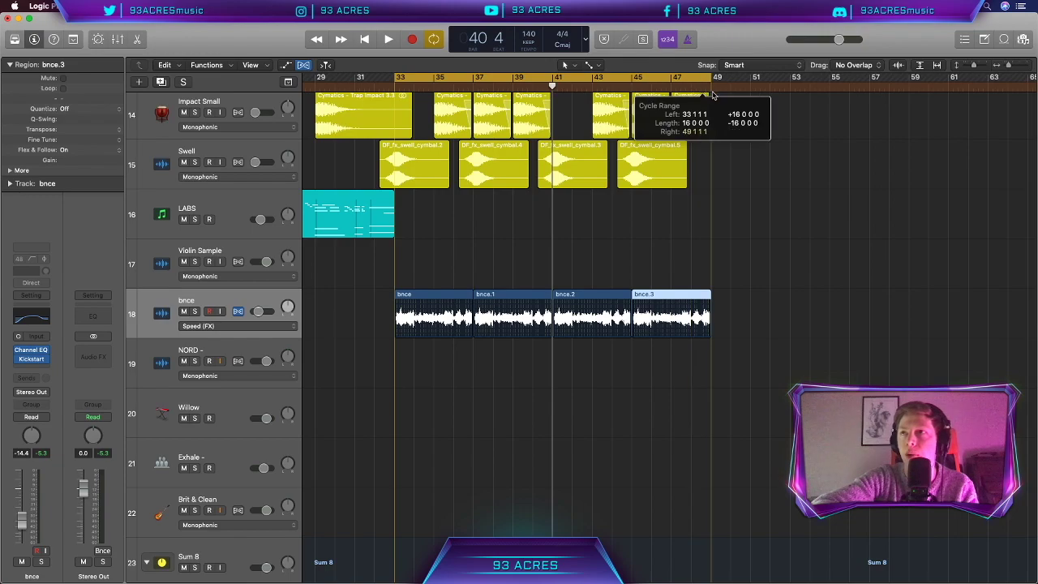
Unmute the six repeated violin regions starting at bar 25 in the Sum 8 stack
scroll(554, 382, down, 1)
scroll(554, 382, down, 10)
scroll(554, 382, left, 6)
drag(796, 459, 674, 146)
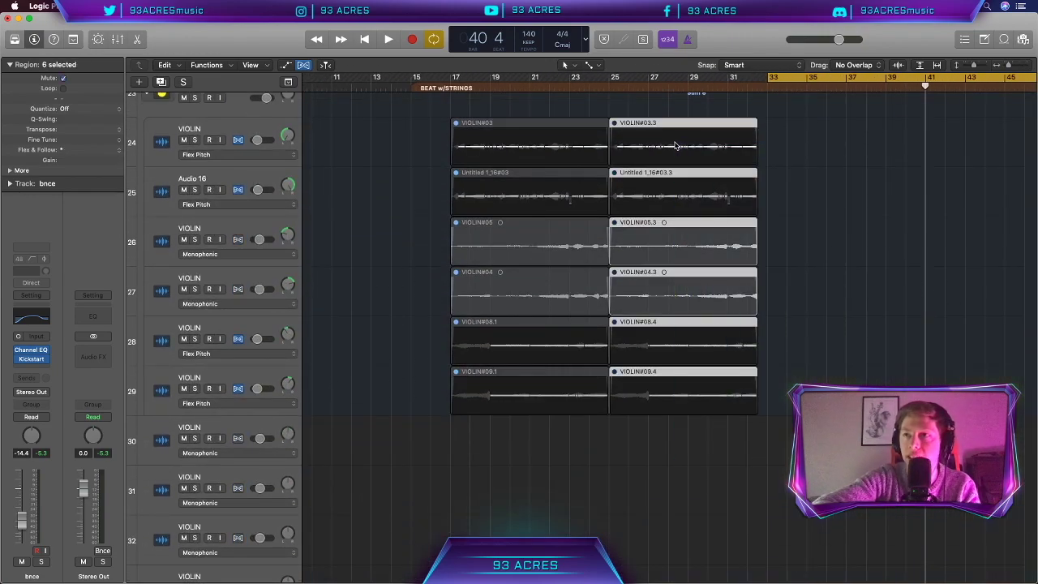
scroll(675, 146, right, 3)
key(super+Up)
scroll(447, 275, up, 5)
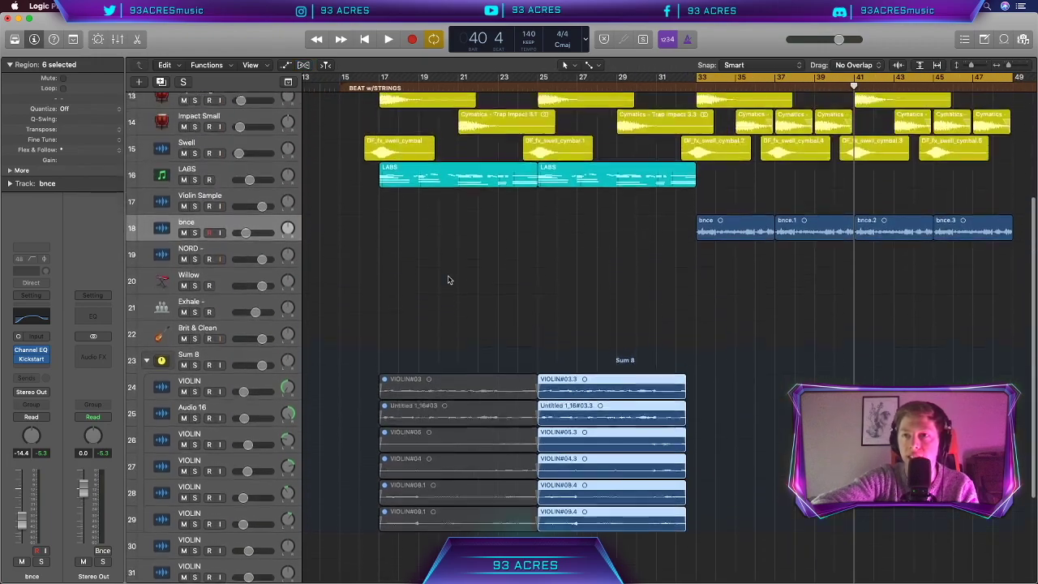
Remove the Impact Small region at bar 21 and move the Impact Big regions at bars 17 and 25 onto the Impact Small track
scroll(532, 209, up, 5)
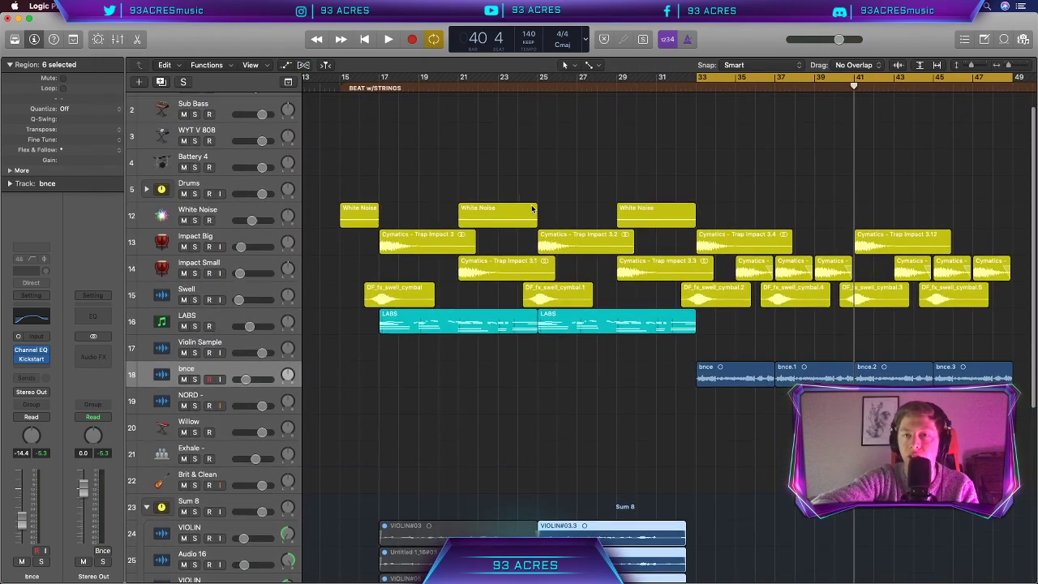
click(467, 277)
key(super+Left)
Copy the White Noise region at bar 29 to bar 33 and repeat it so the copies fill up to bar 49
click(491, 215)
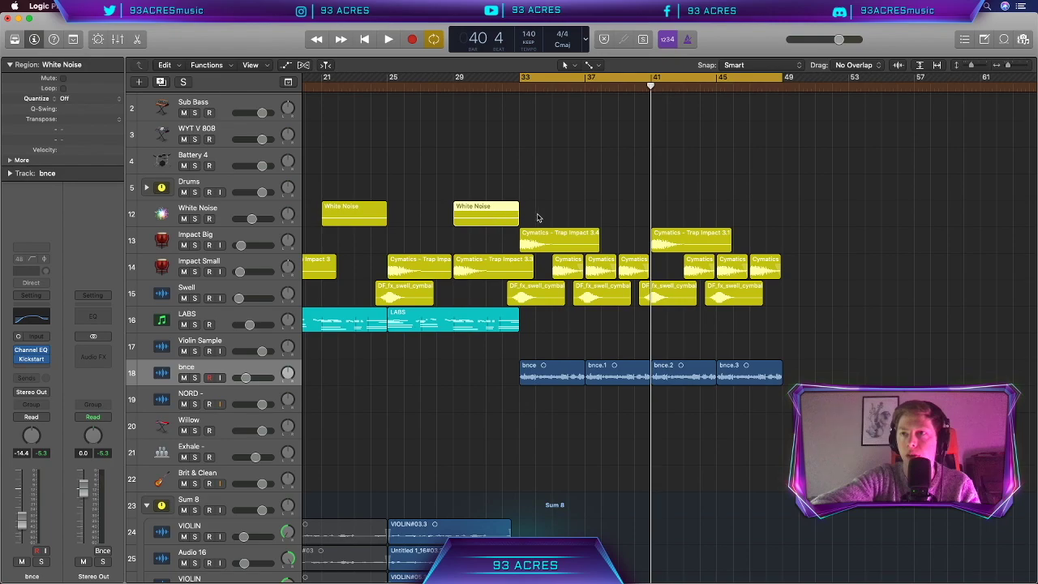
drag(510, 213, 589, 206)
key(super+r)
key(super+r)
key(super+r)
scroll(584, 208, right, 3)
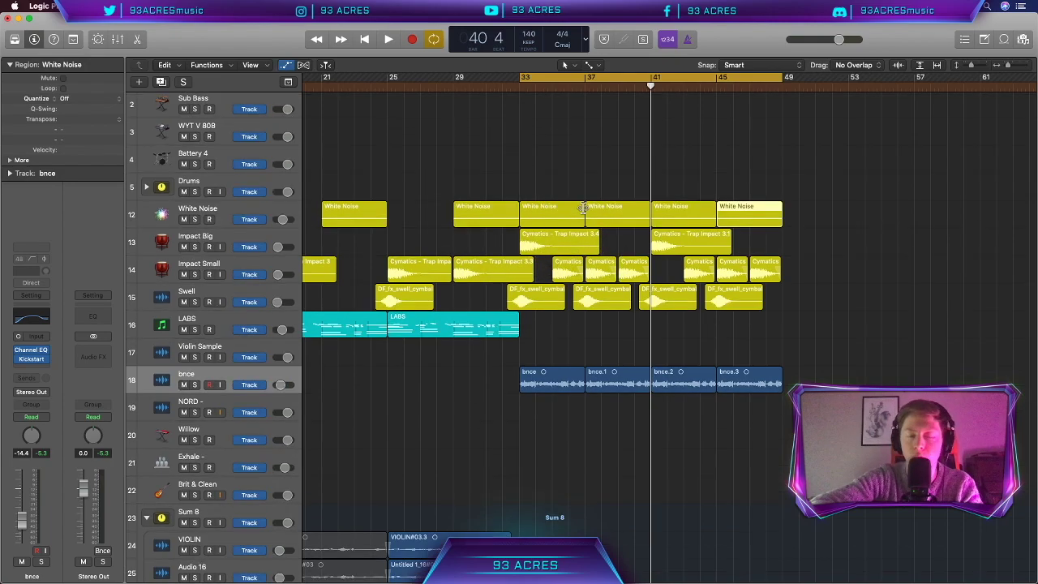
scroll(628, 264, right, 2)
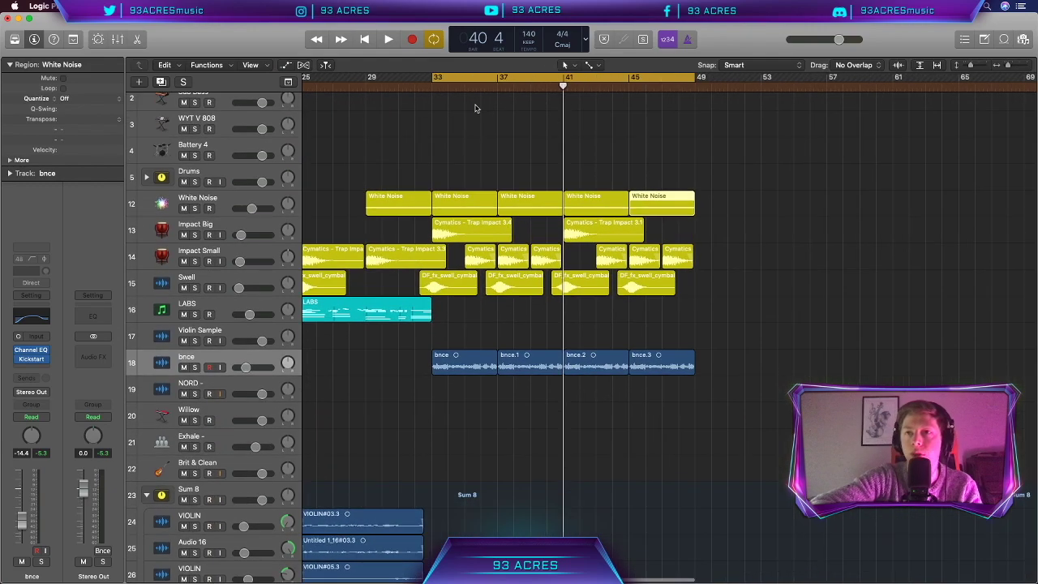
Expand the Drums stack to reveal its audio tracks above the White Noise track
scroll(475, 163, up, 1)
click(147, 212)
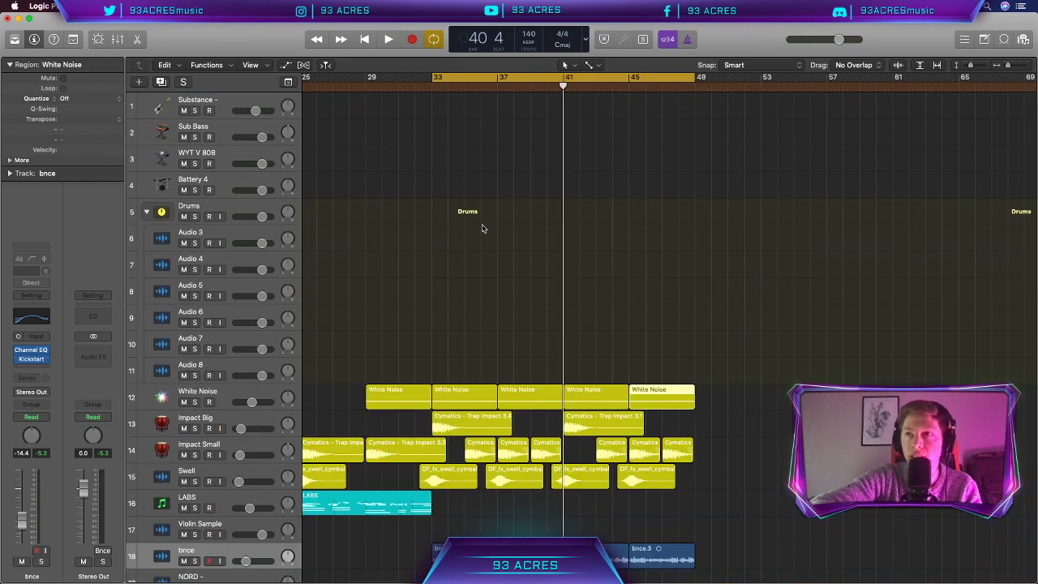
key(ctrl+super+f)
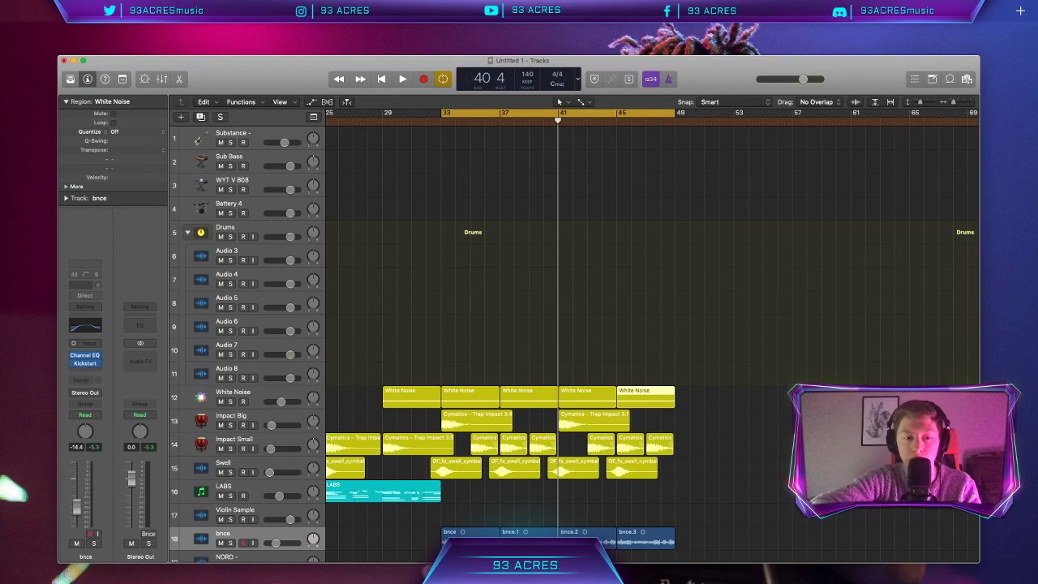
key(ctrl+super+f)
scroll(749, 417, down, 3)
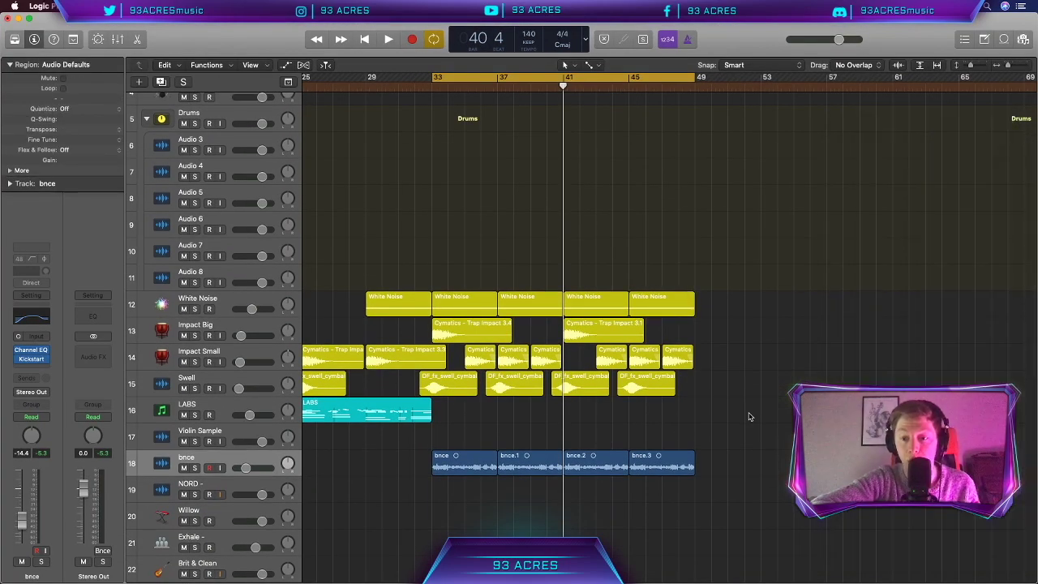
Play the section from bar 33 and adjust the low cut and the high shelf in the bnce track's Channel EQ
key(space)
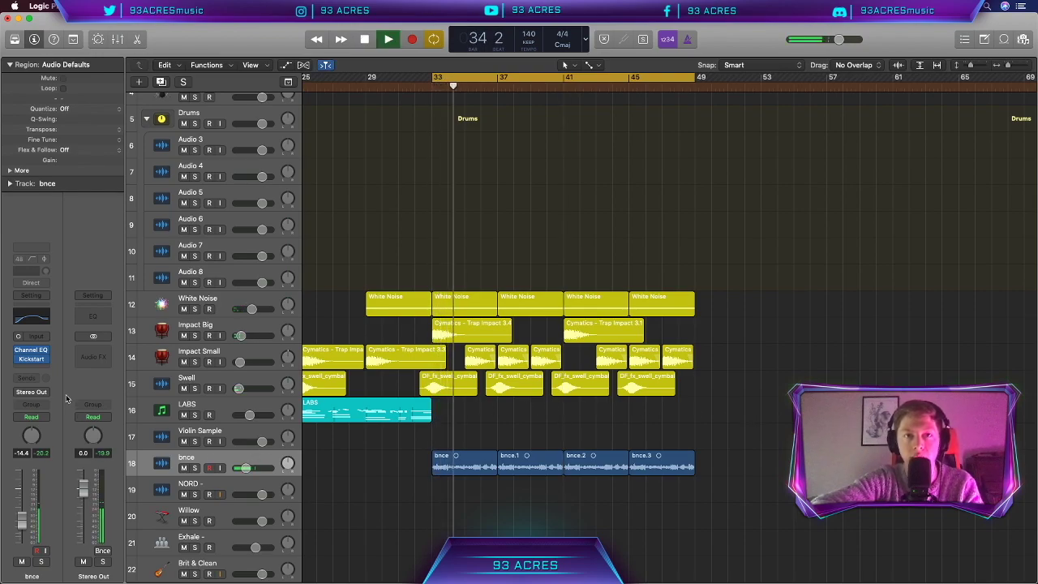
click(32, 353)
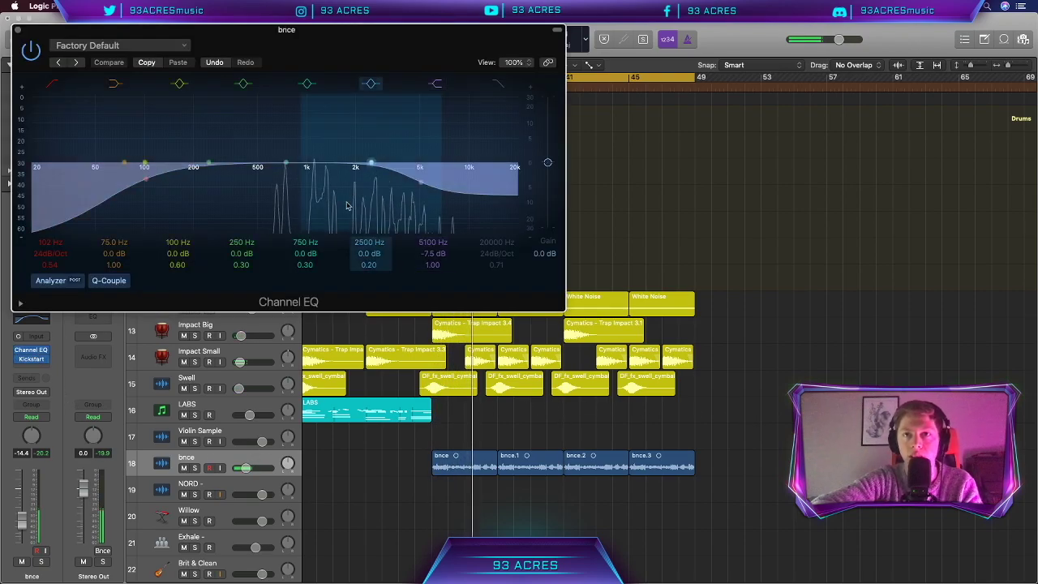
drag(422, 182, 419, 189)
drag(110, 198, 235, 195)
key(super+w)
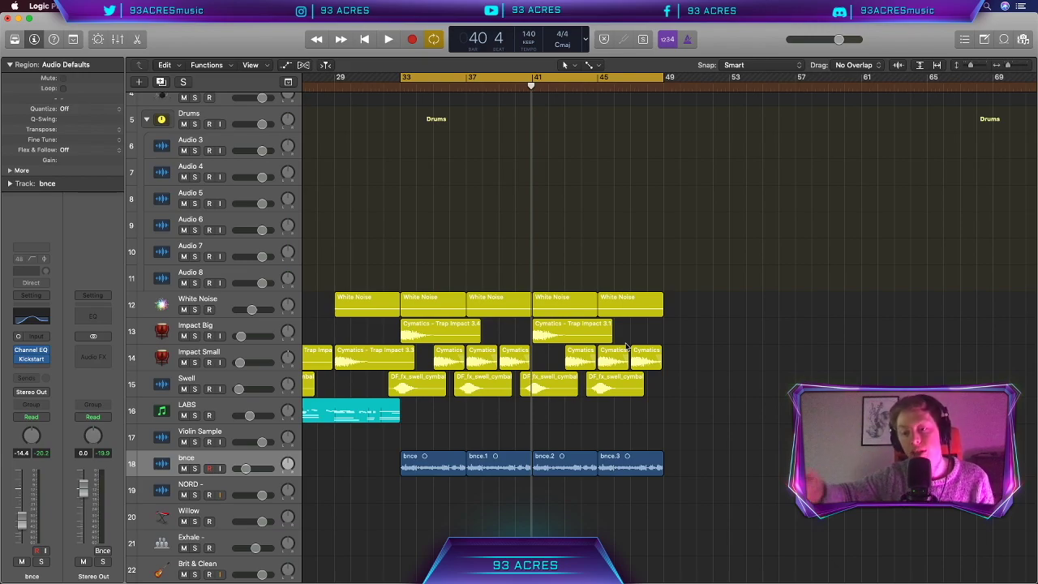
Trim the White Noise, Impact Small and LABS regions to end just before bar 33 and the swell cymbal to start at bar 33
scroll(626, 347, down, 5)
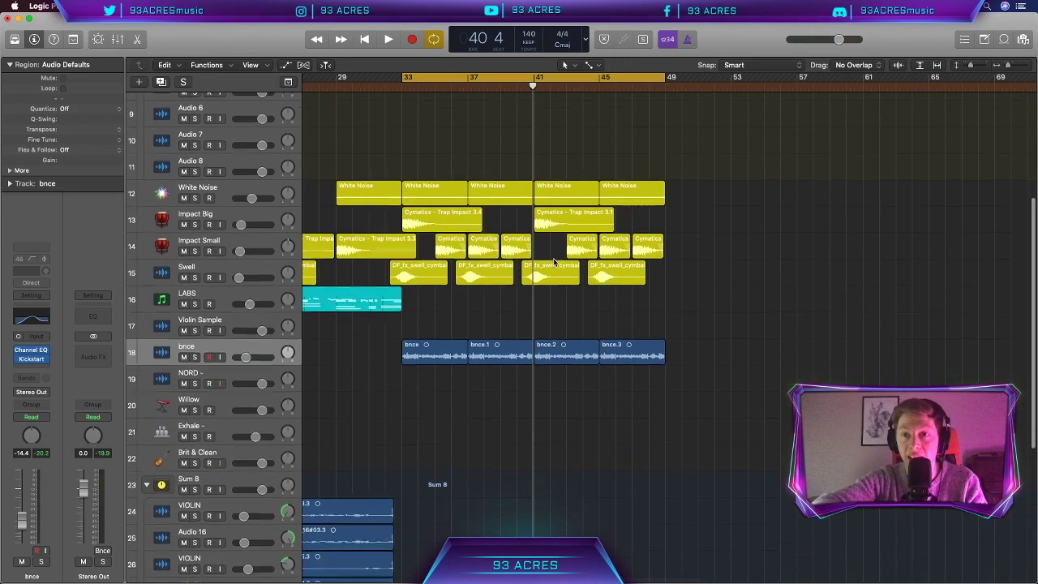
scroll(406, 258, up, 4)
drag(405, 258, 398, 257)
click(577, 201)
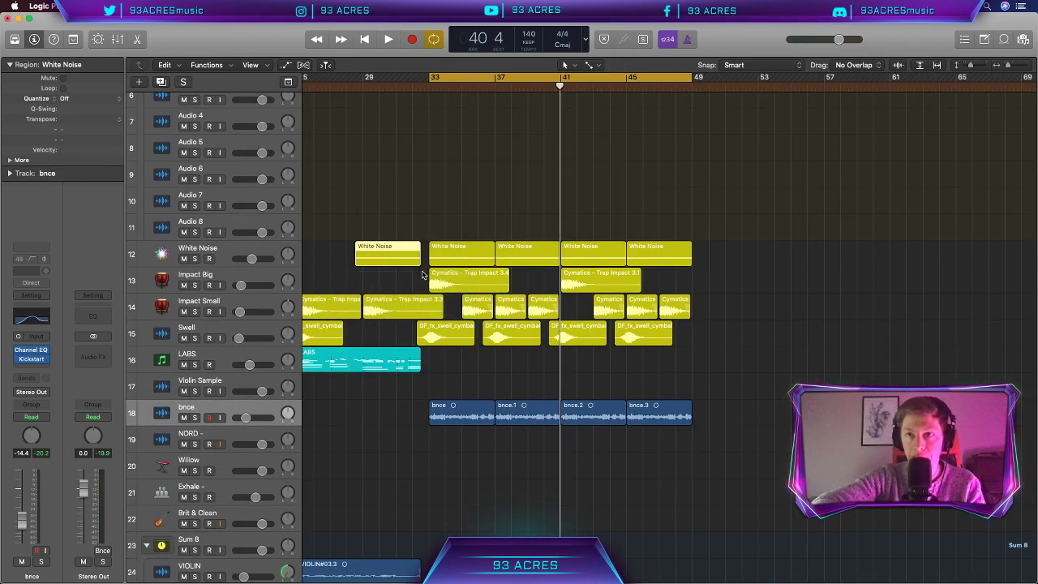
drag(442, 313, 430, 342)
scroll(413, 344, up, 5)
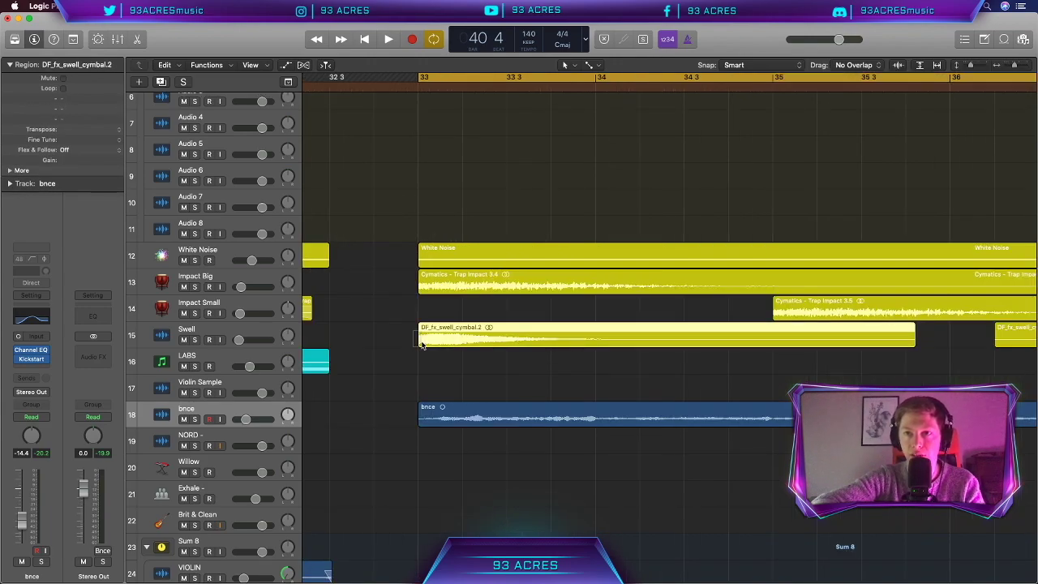
scroll(455, 362, down, 5)
Switch to Splice, place the TS_CINEMATIC_POP analog thud snare on the first Drums track at bar 33 beat 3, and repeat it every bar until bar 49
scroll(455, 363, up, 3)
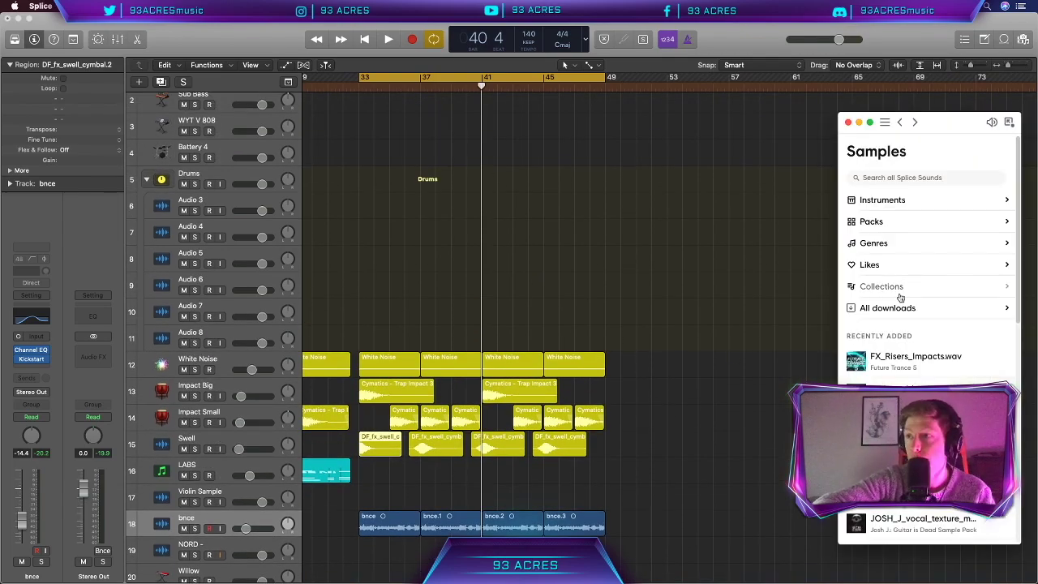
click(892, 308)
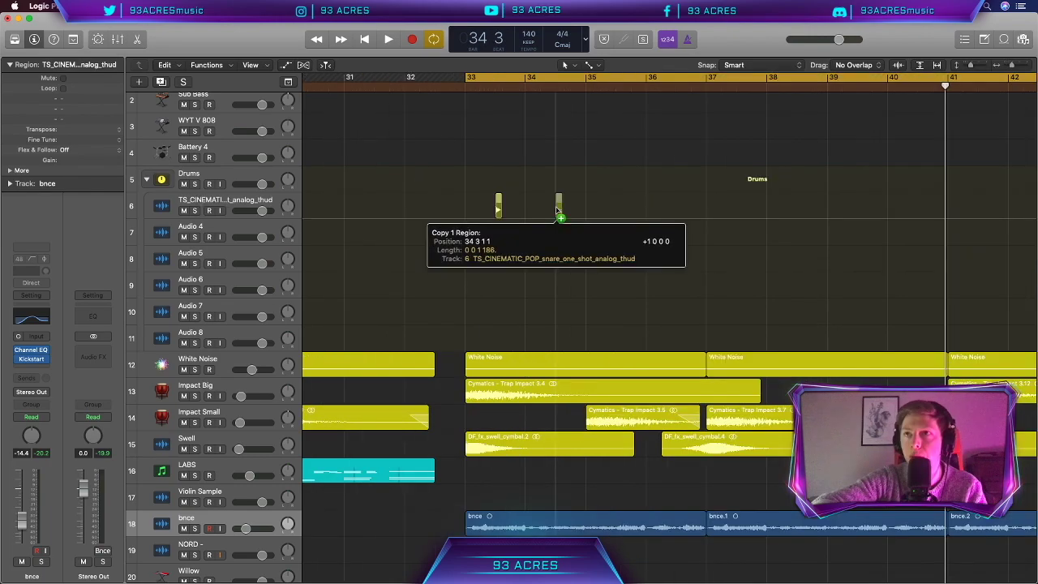
drag(558, 204, 559, 206)
drag(614, 239, 442, 187)
key(space)
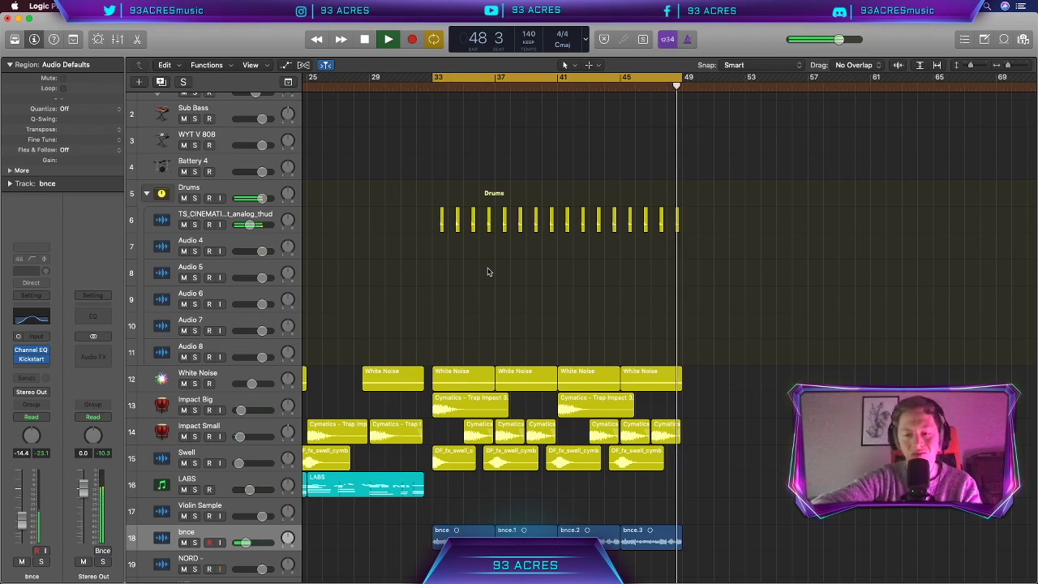
Create a software instrument track below Battery 4, load the HH Harlem setting in its EXS24 sampler and add a Channel EQ
key(space)
click(227, 166)
key(alt+super+s)
click(30, 333)
click(106, 435)
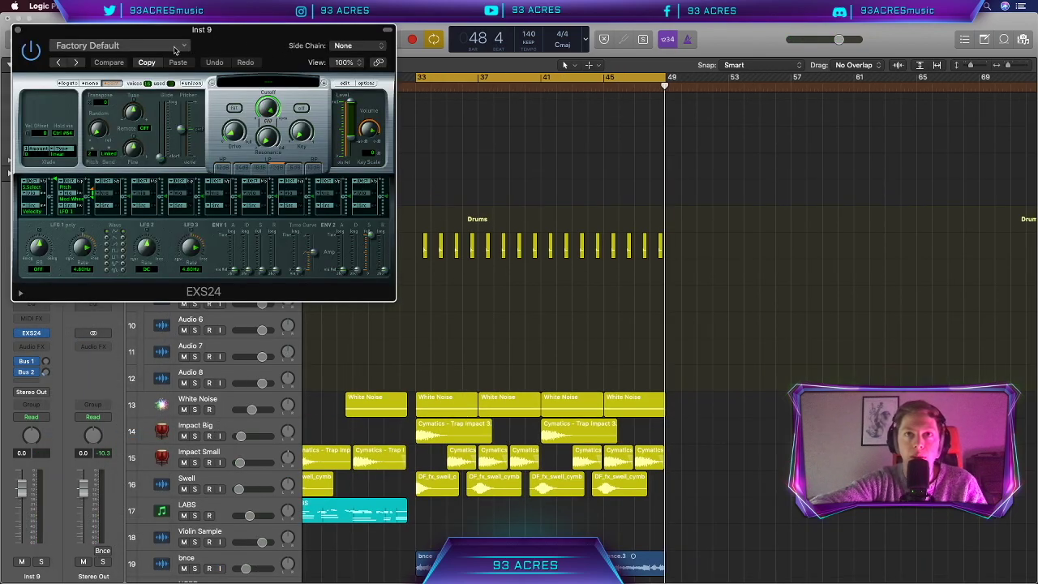
click(177, 50)
click(111, 284)
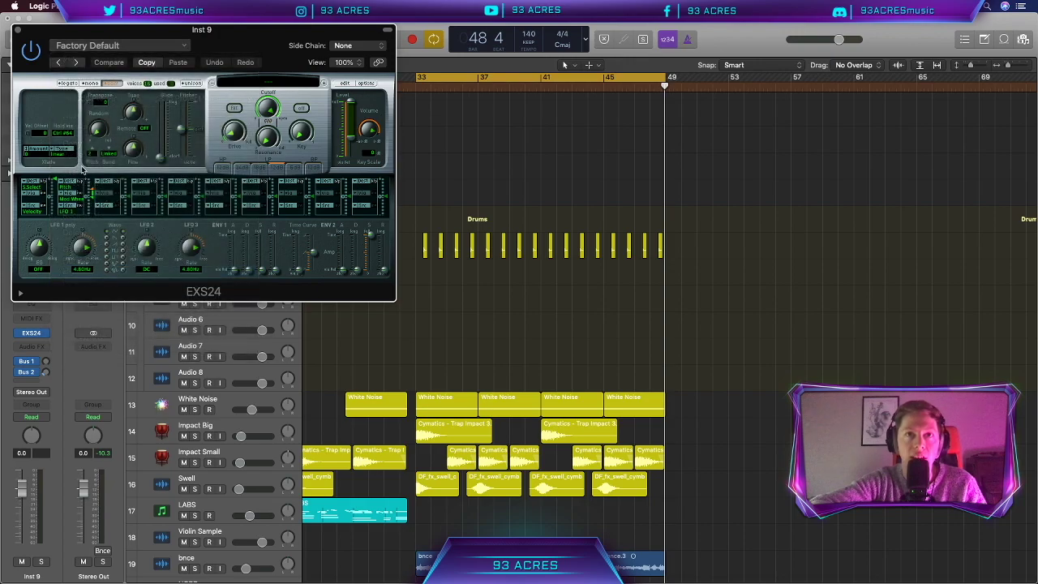
click(18, 31)
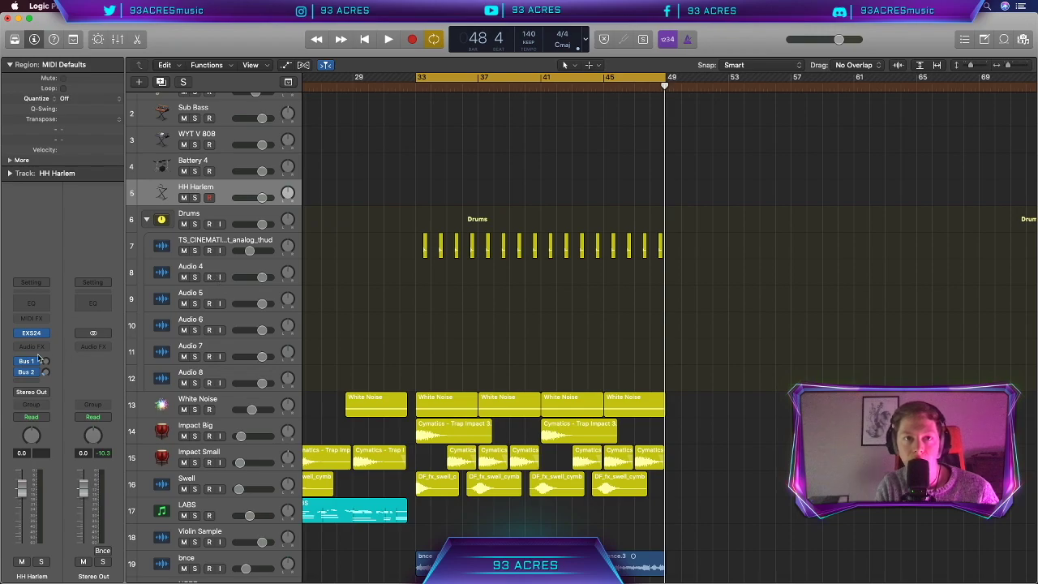
click(30, 302)
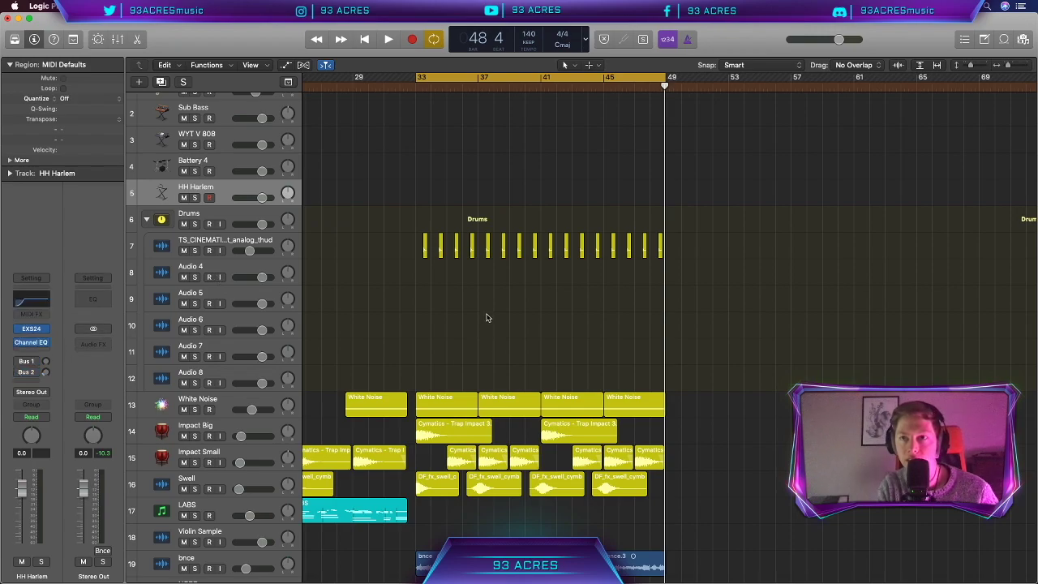
Record a two-bar hi-hat pattern on the HH Harlem track from bar 33 and shorten the cycle range to bars 33 to 35
key(r)
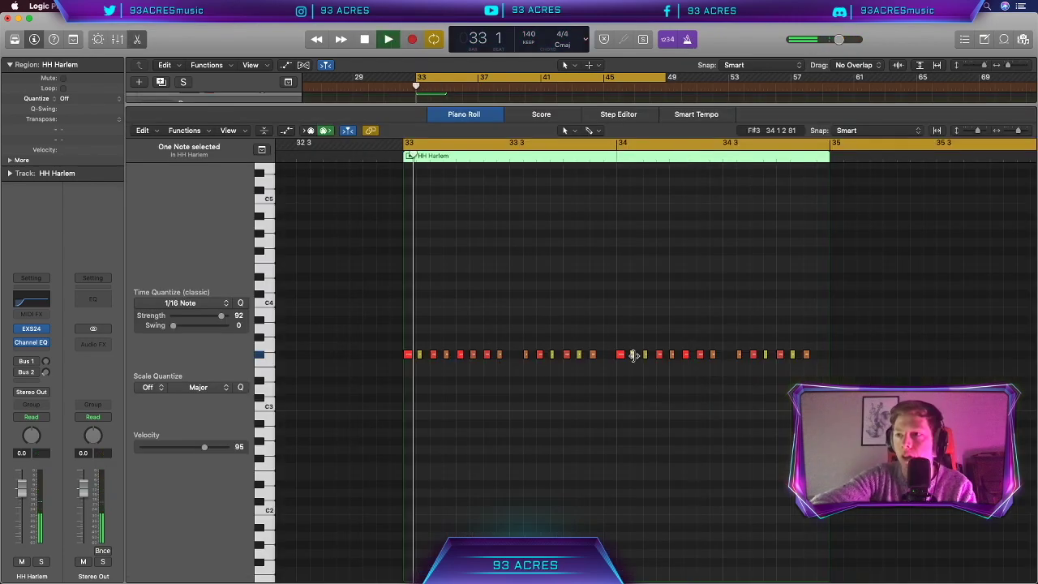
key(space)
key(p)
key(space)
drag(669, 86, 445, 85)
key(space)
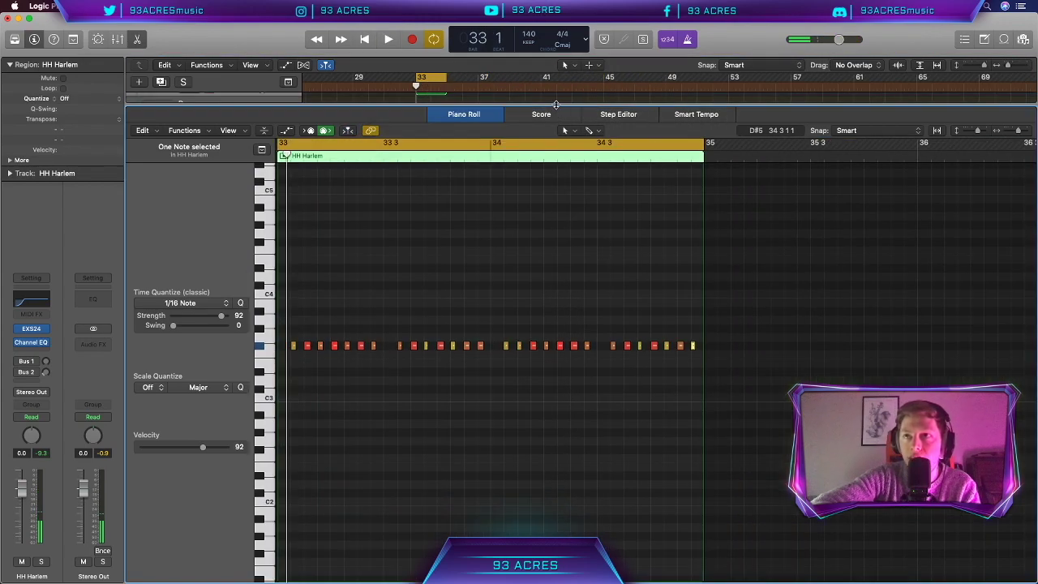
key(p)
Loop the two-bar HH Harlem region until bar 49
scroll(498, 259, up, 2)
scroll(435, 200, right, 1)
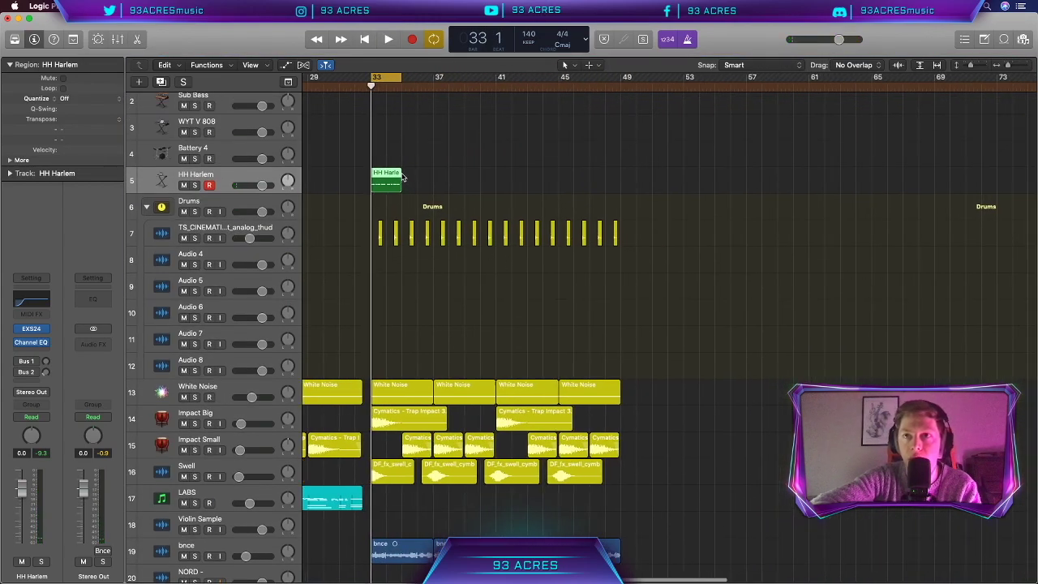
drag(407, 172, 618, 168)
Switch to Splice, layer the DJ_LUIAN_clap_snare and LBN_snare_lung samples on separate Drums tracks and repeat them every bar until bar 49
key(super+Tab)
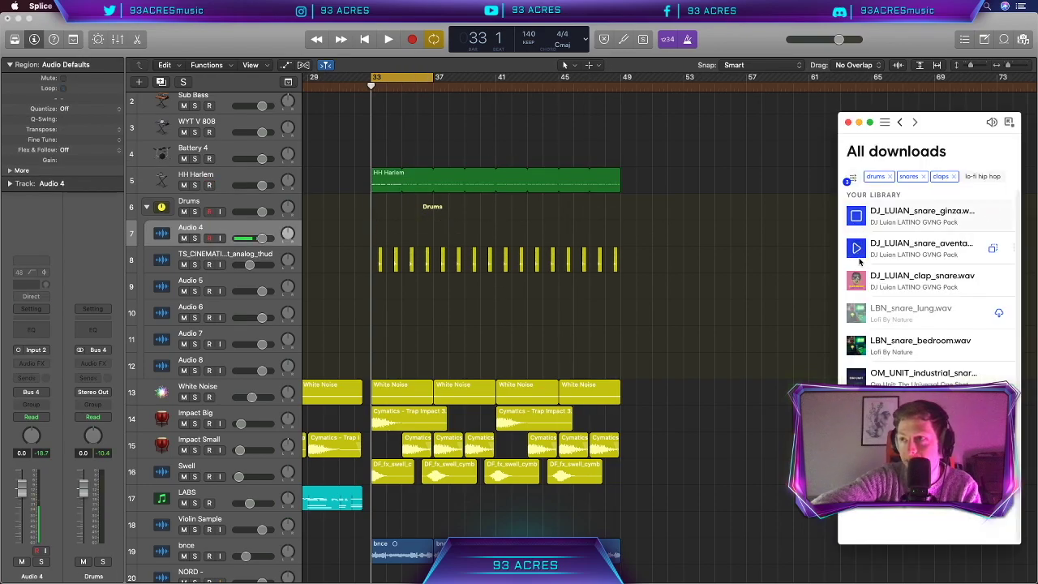
drag(859, 275, 386, 286)
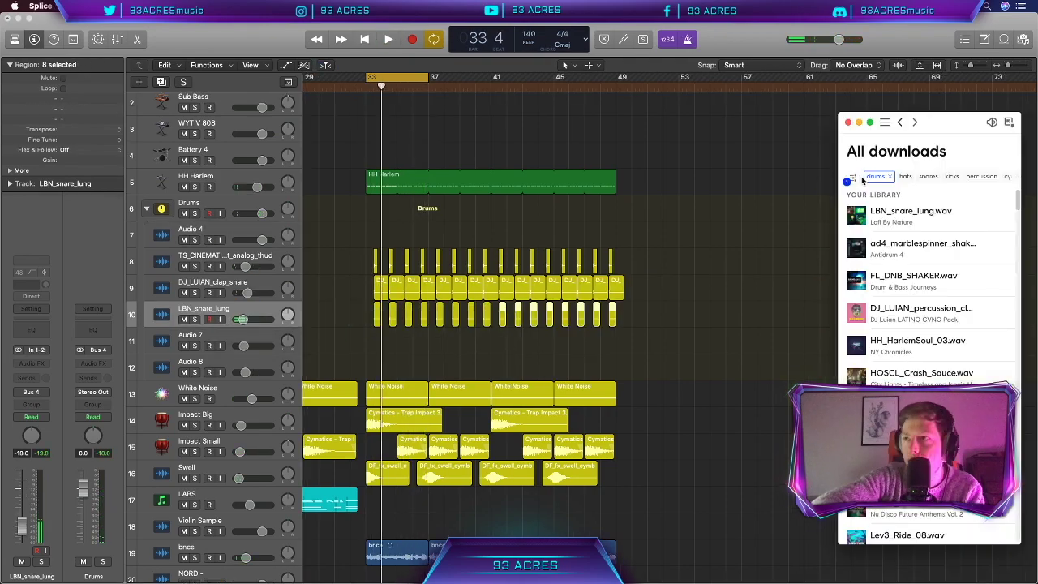
Place the AA_Hat_Open_17 sample on the Drums track below LBN_snare_lung and repeat its hits from bar 33 to bar 49
drag(909, 274, 408, 343)
key(super+Right)
key(super+Right)
key(super+Right)
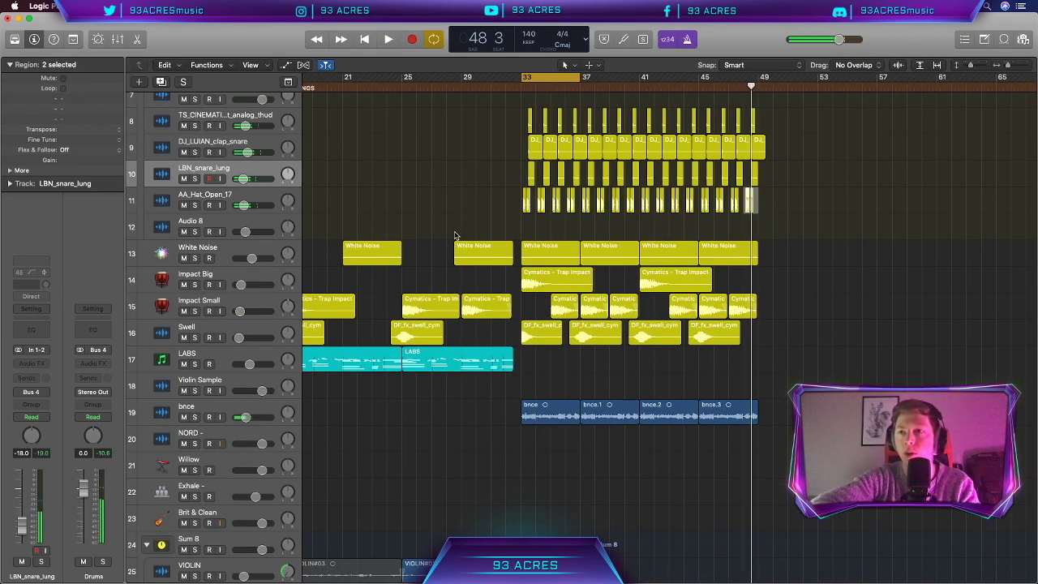
Lower the AA_Hat_Open_17 track to -22.5 dB and pan it to +16, checking the mix from bar 33
scroll(455, 235, right, 3)
key(Down)
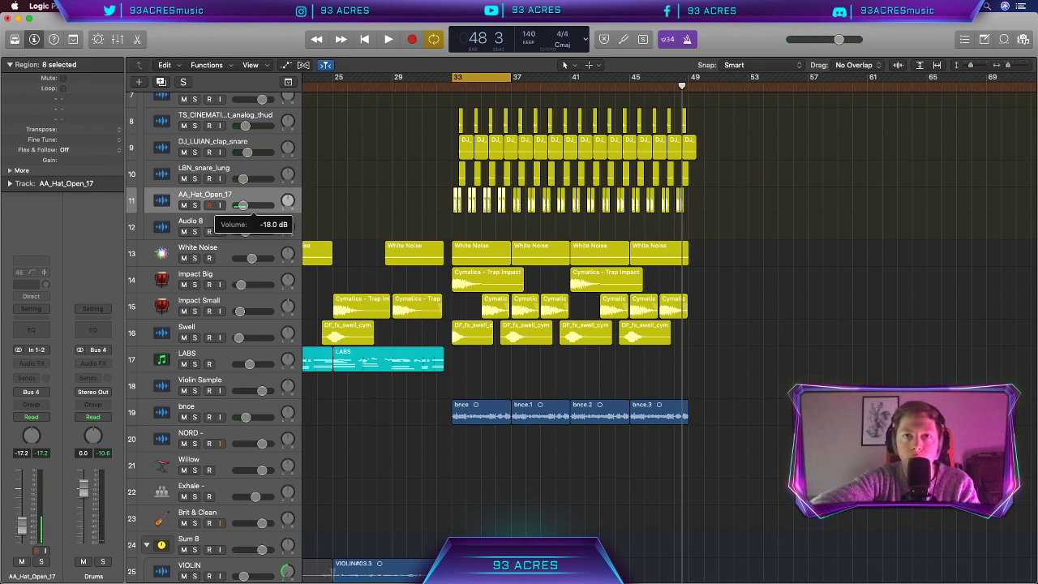
right_click(290, 201)
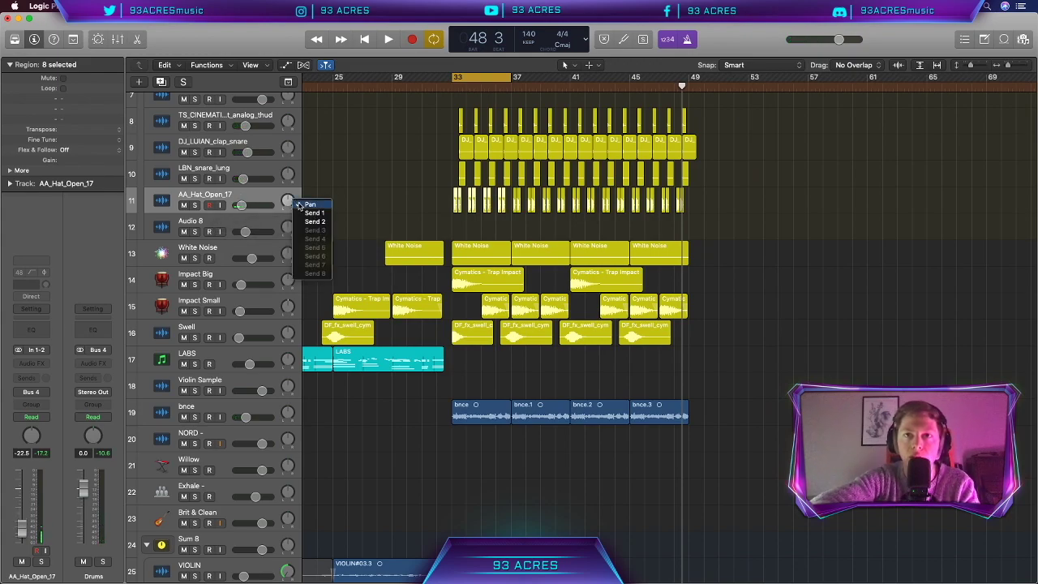
key(Escape)
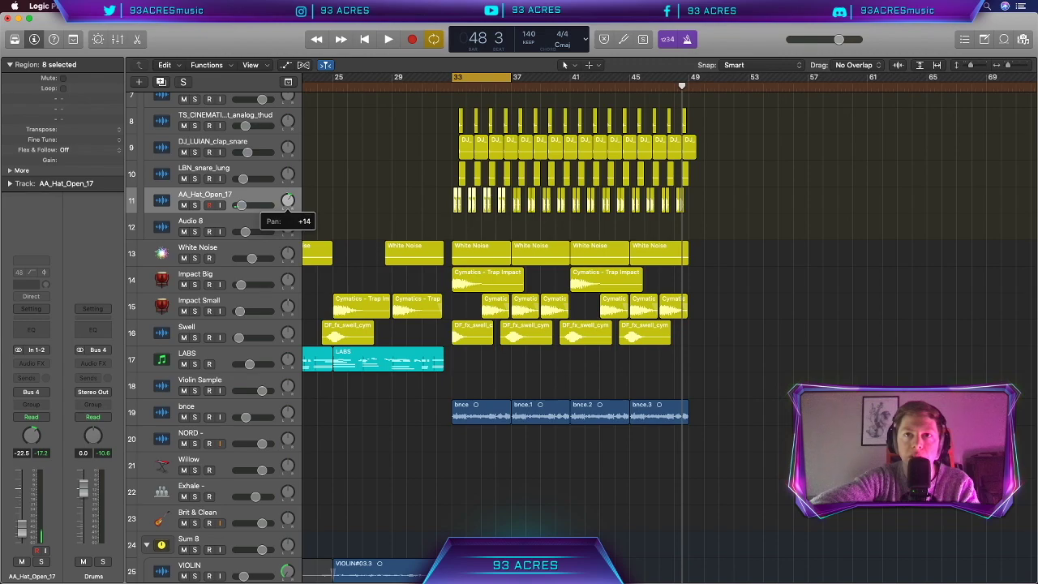
scroll(288, 199, up, 5)
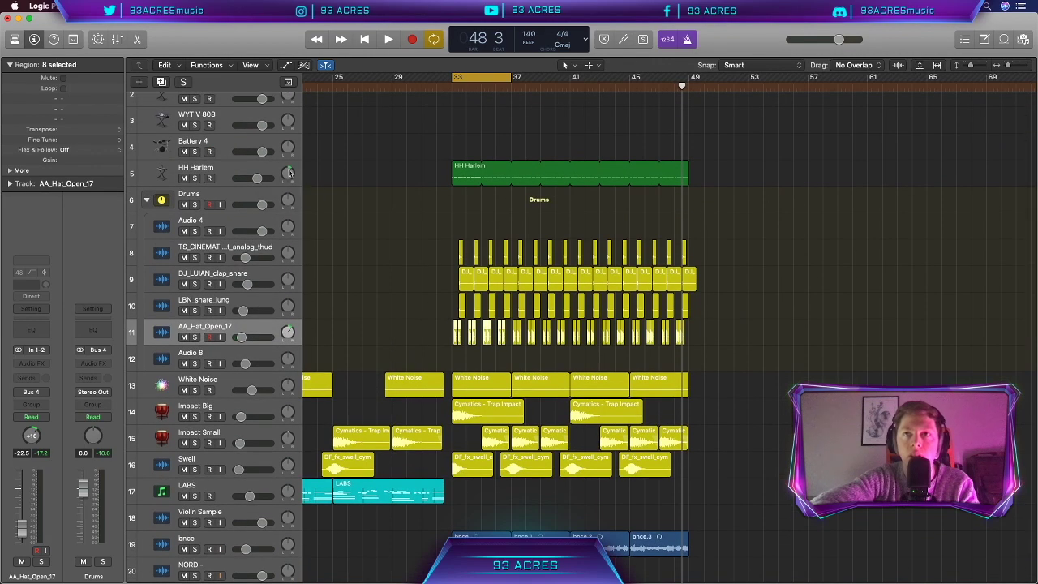
key(space)
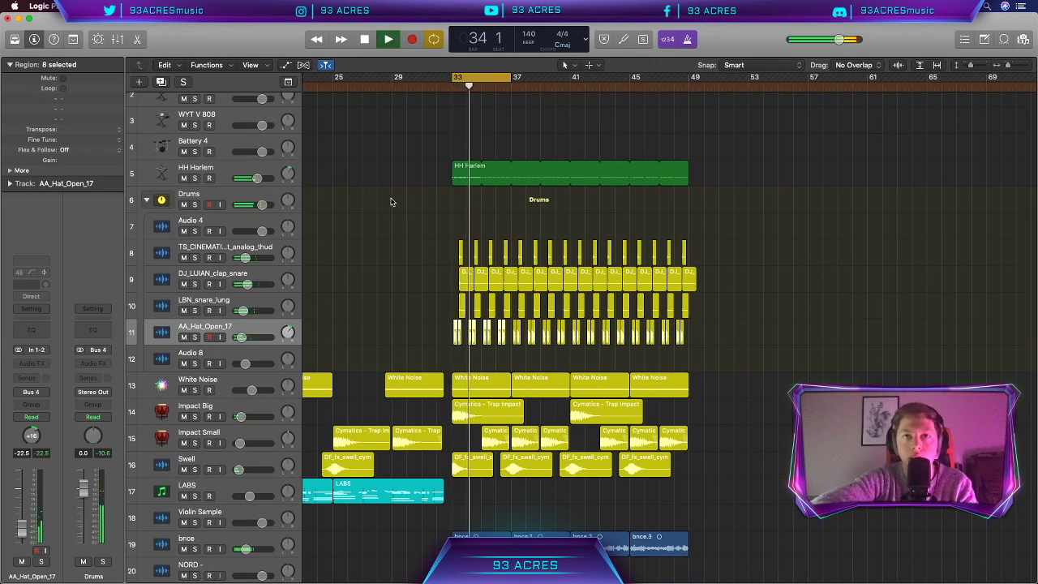
scroll(538, 227, right, 3)
scroll(537, 227, down, 2)
key(space)
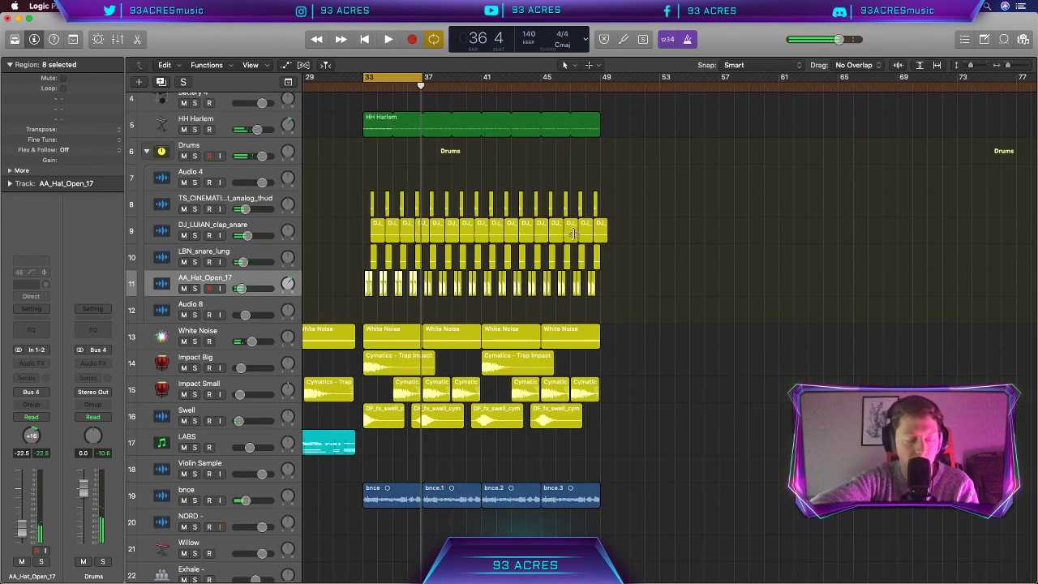
Switch to Splice, filter the downloads to drum percussion and place the SM43 ride sample on the last Drums track at bar 33 beat 3
key(super+Tab)
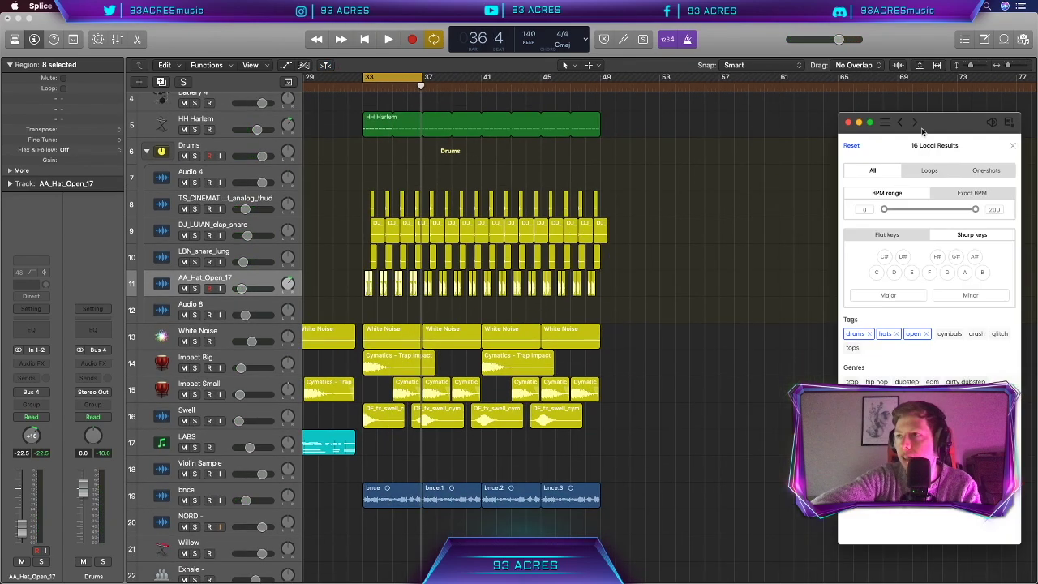
click(1013, 147)
click(981, 177)
drag(916, 319, 380, 312)
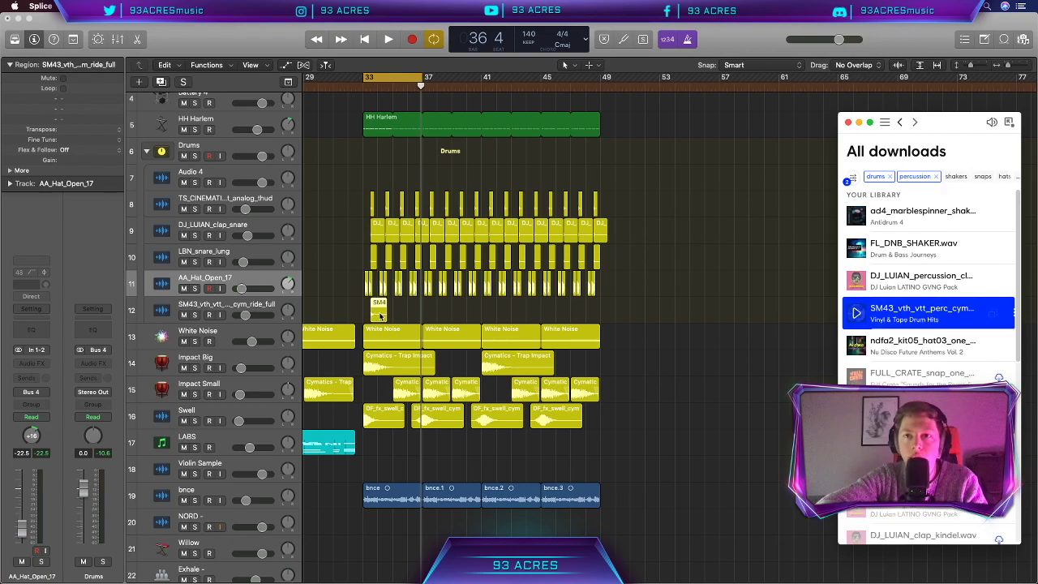
click(410, 314)
Pan the SM43 ride track to -30 and extend its looped region to bar 49, playing the section from bar 33
scroll(408, 314, up, 5)
scroll(408, 315, right, 3)
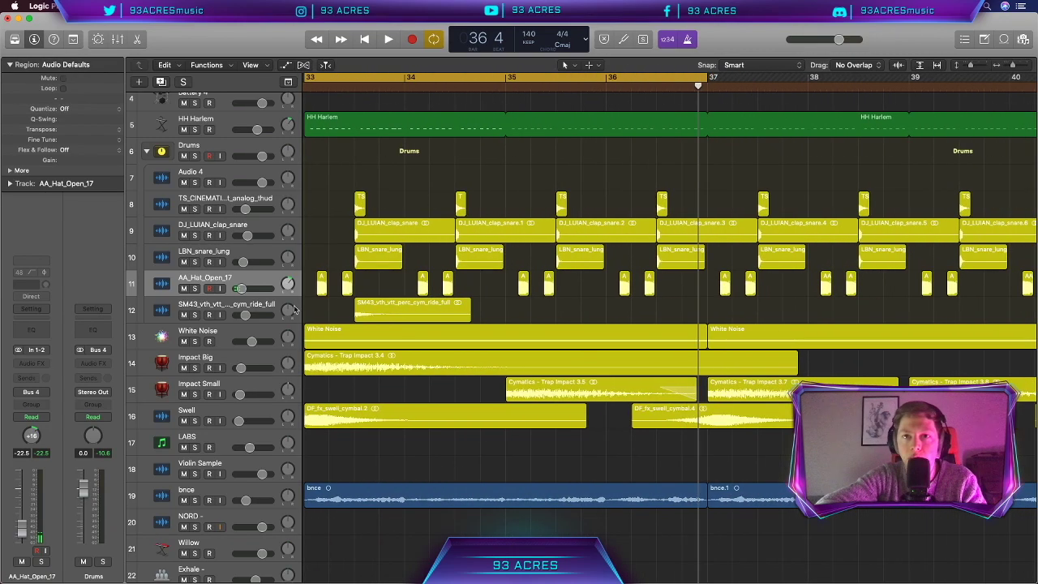
click(288, 311)
scroll(405, 311, down, 5)
drag(459, 304, 603, 306)
key(space)
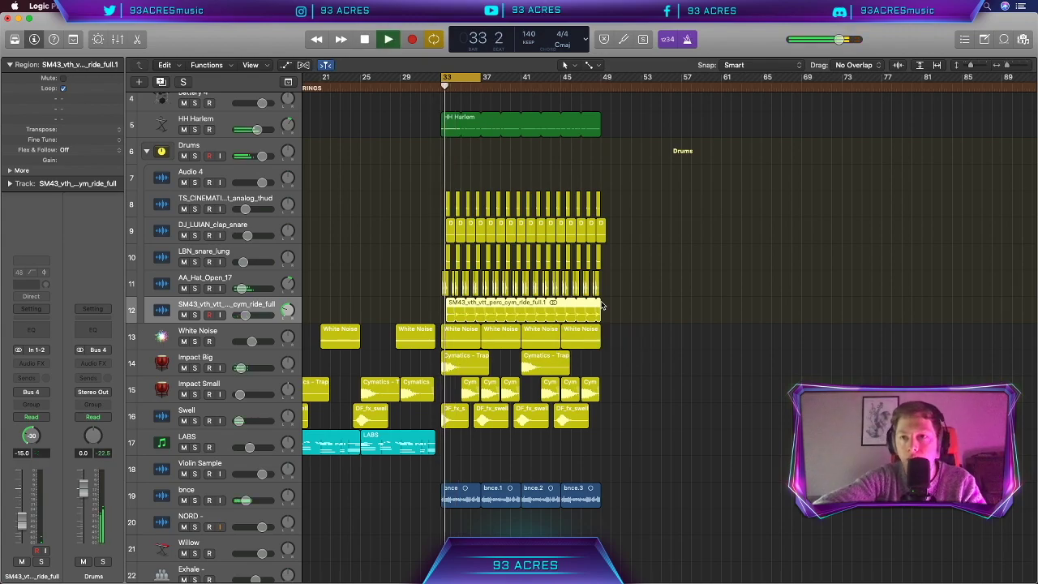
Lower the SM43 ride track to -27.0 dB and pan it to -25 while playing the section, stopping playback at bar 35
drag(246, 317, 239, 316)
key(space)
scroll(658, 303, right, 2)
scroll(658, 303, up, 1)
scroll(658, 303, up, 3)
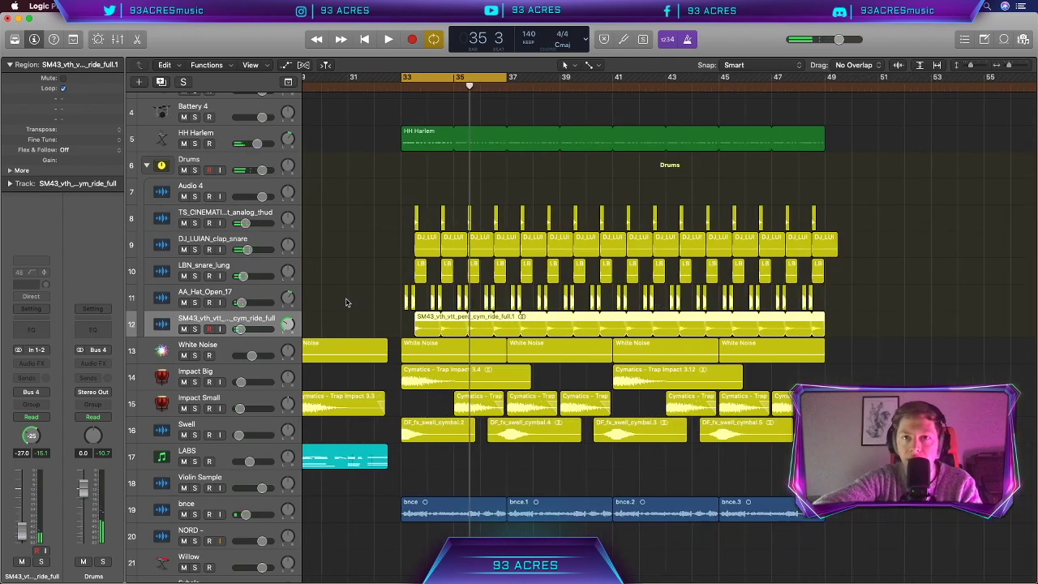
Create a new audio track below the SM43 ride track and duplicate it five times
click(347, 303)
click(460, 55)
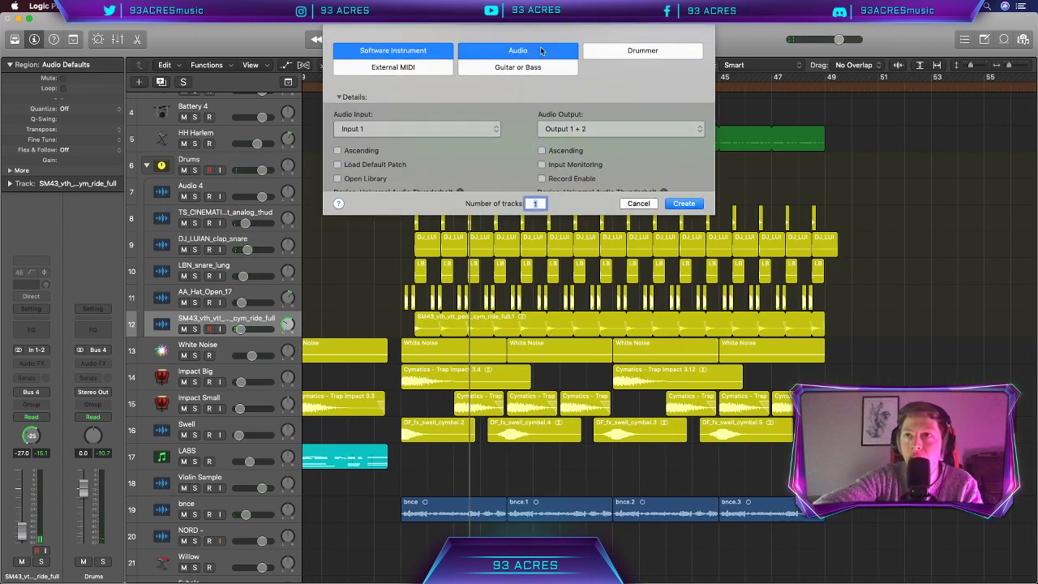
key(Return)
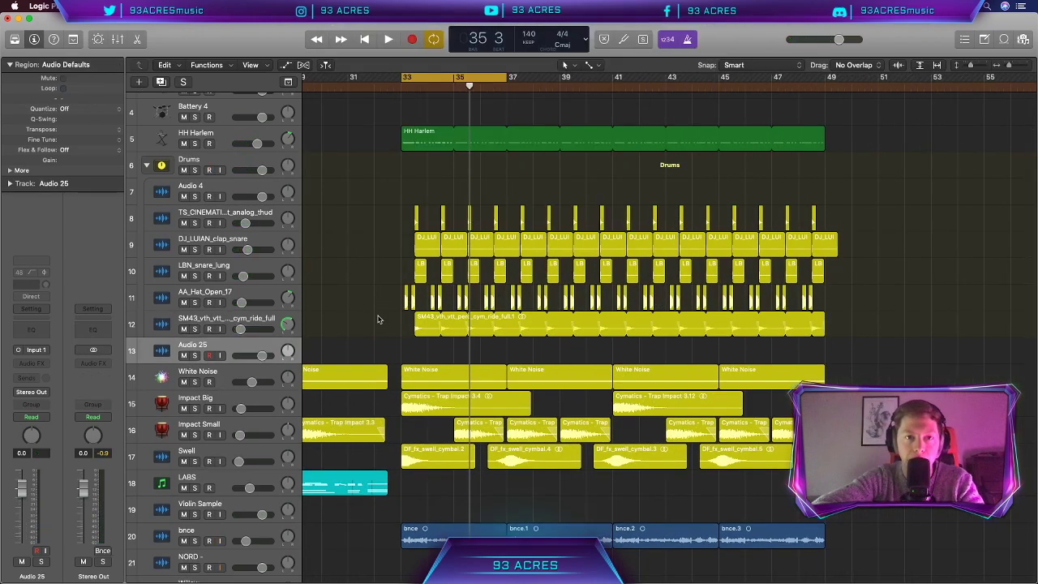
key(super+d)
key(super+d)
key(super+d)
key(super+d)
key(super+d)
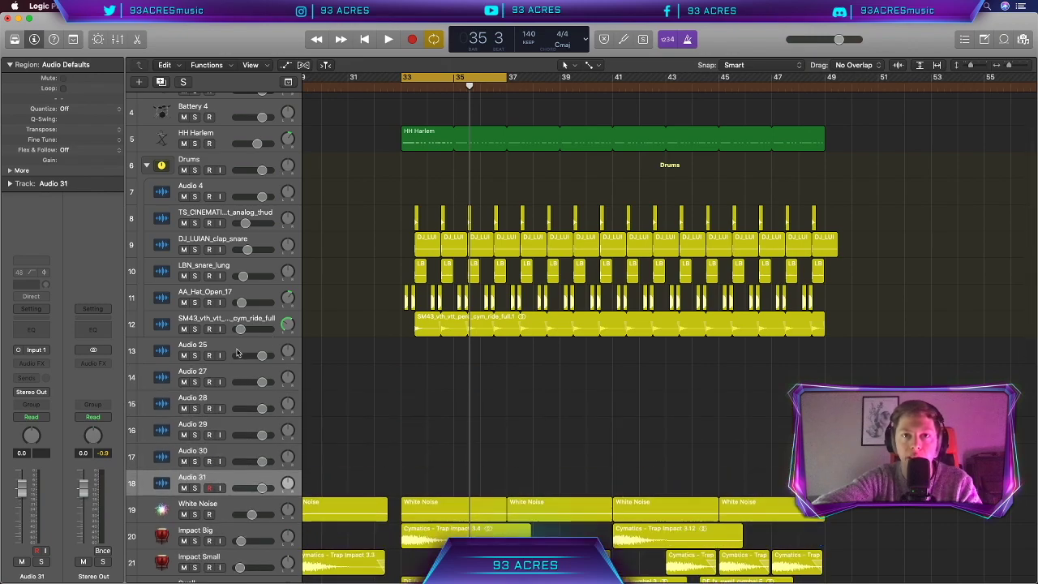
Rename the drum sample tracks SNARE Thud, CLAP, SNARE 2, HH Open and Ride
text(E Thud)
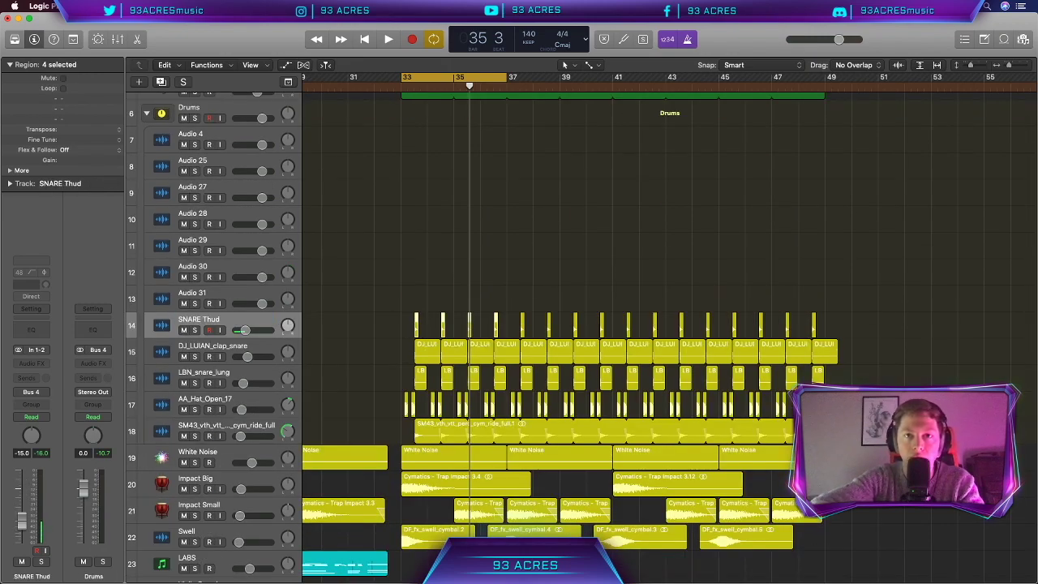
key(Tab)
text(CLAP)
key(Tab)
text(SNA)
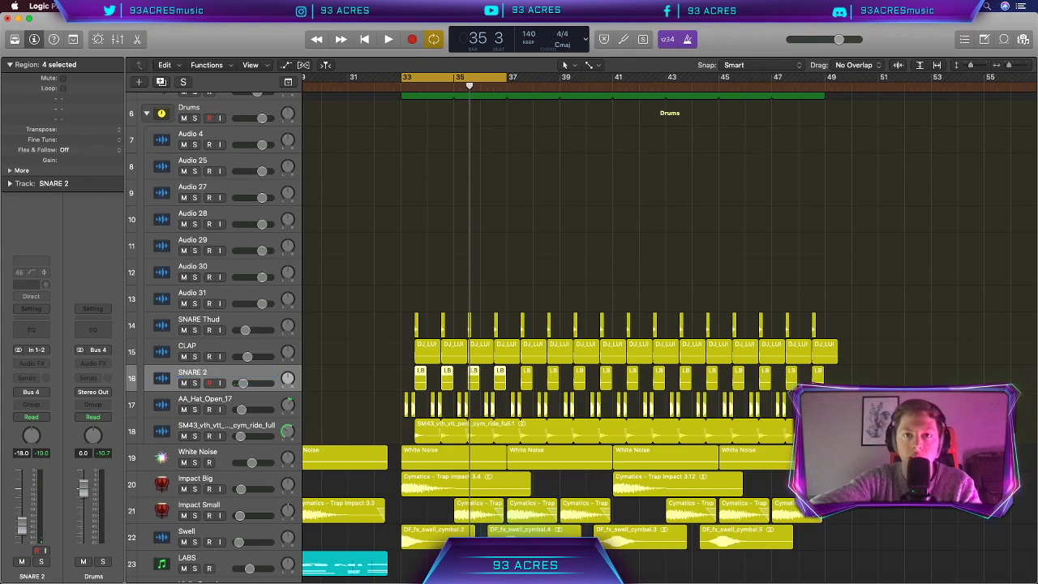
key(Tab)
text(HH Op)
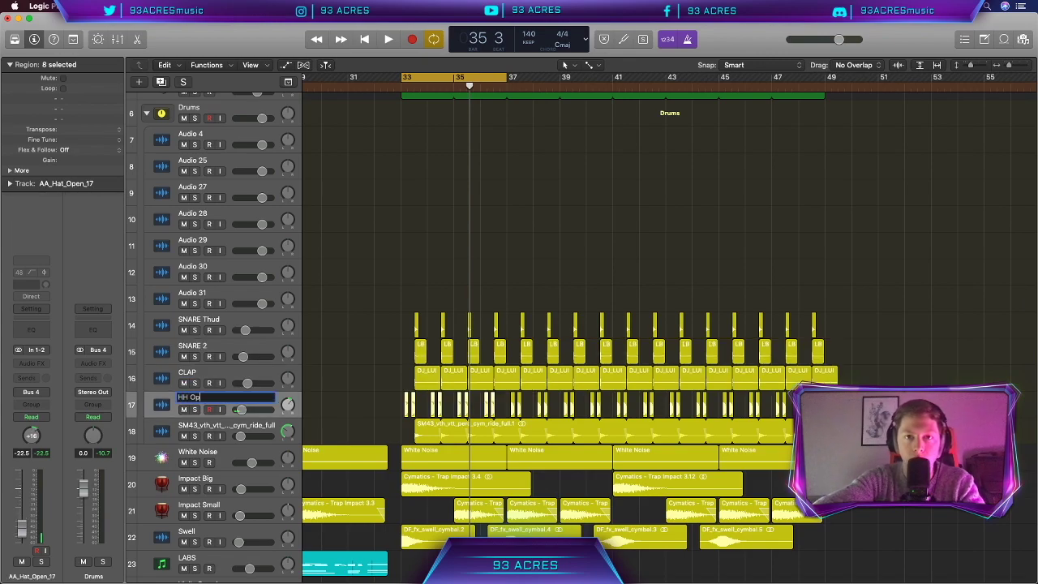
text(en)
key(Tab)
text(Ride)
key(Return)
scroll(438, 372, right, 3)
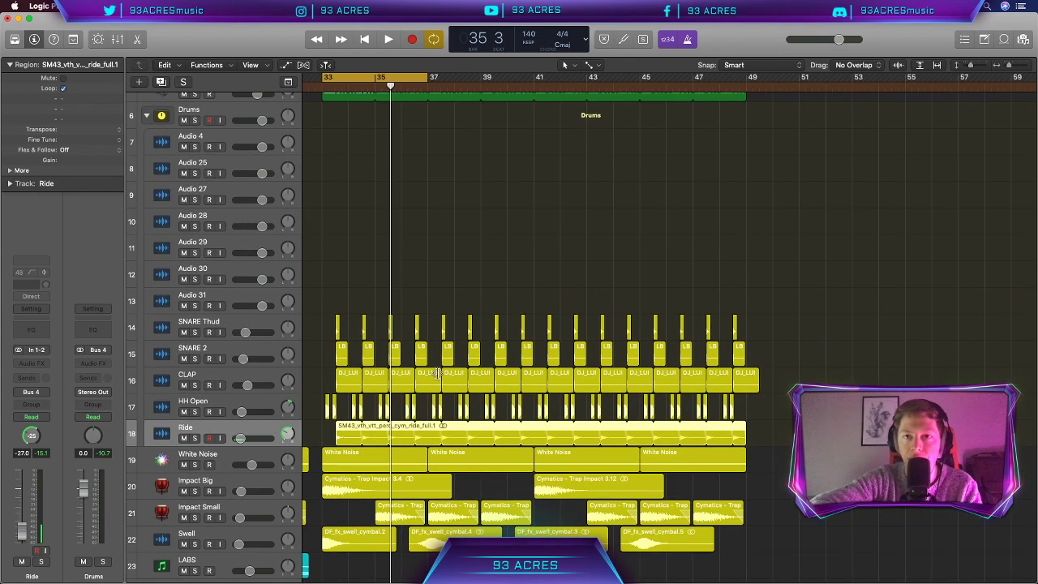
Add another send on the KSHMR_Snap_16_Dry track, choosing Bus 12 and replacing it with Bus 2, the Large Hall reverb
scroll(438, 372, up, 2)
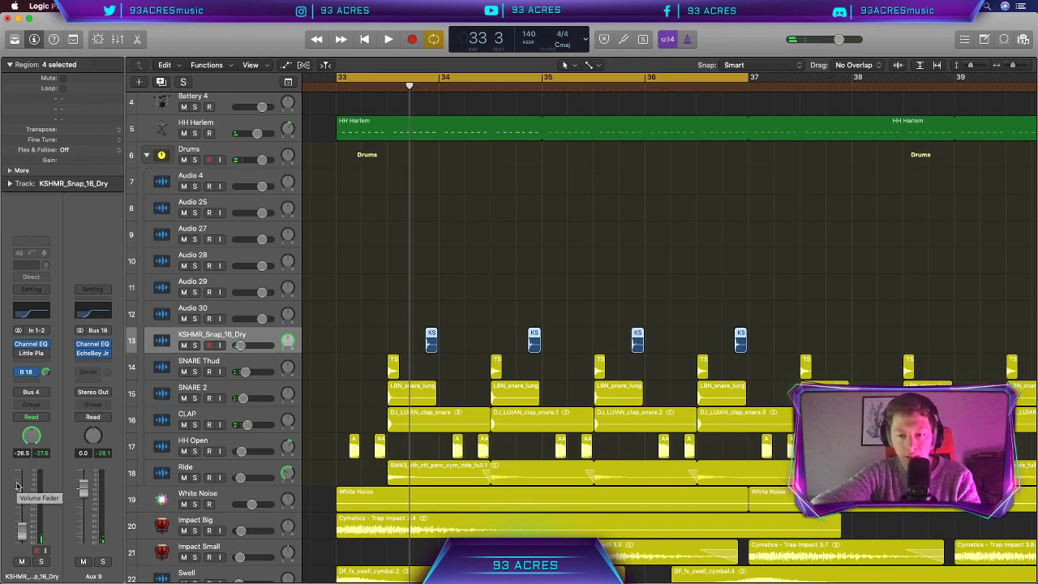
click(31, 373)
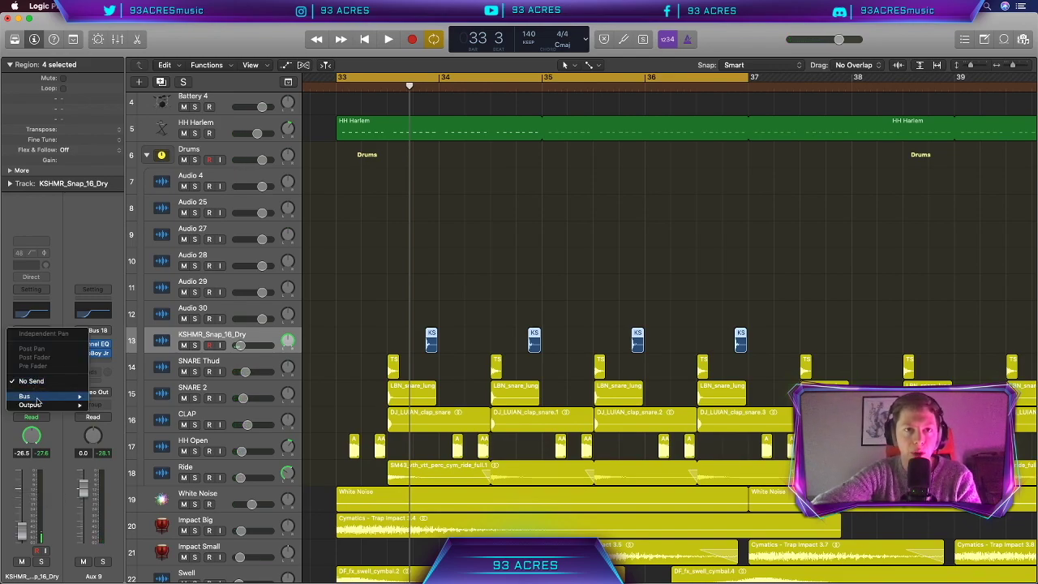
mouse_move(46, 398)
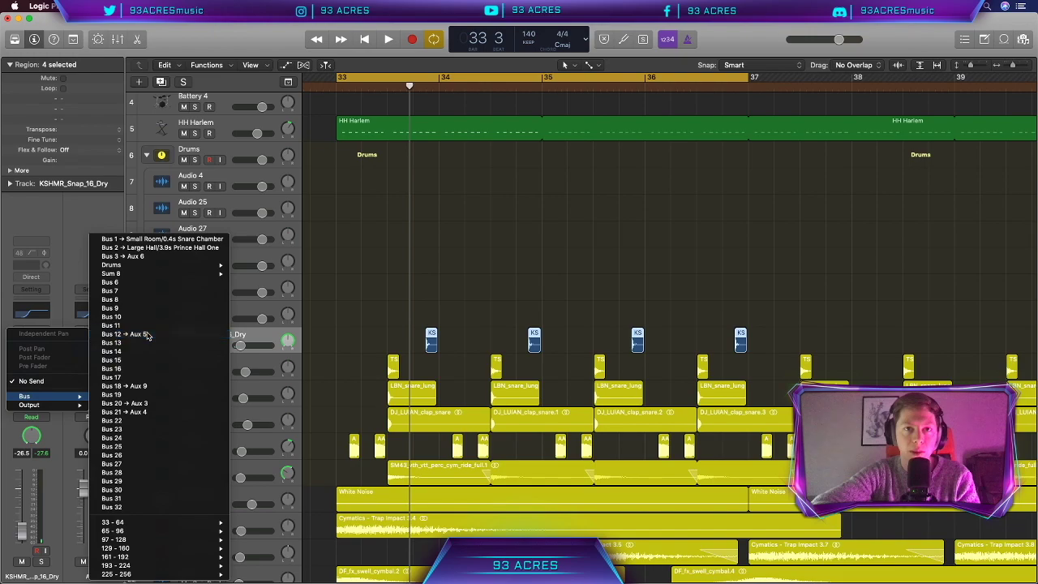
click(125, 386)
click(31, 371)
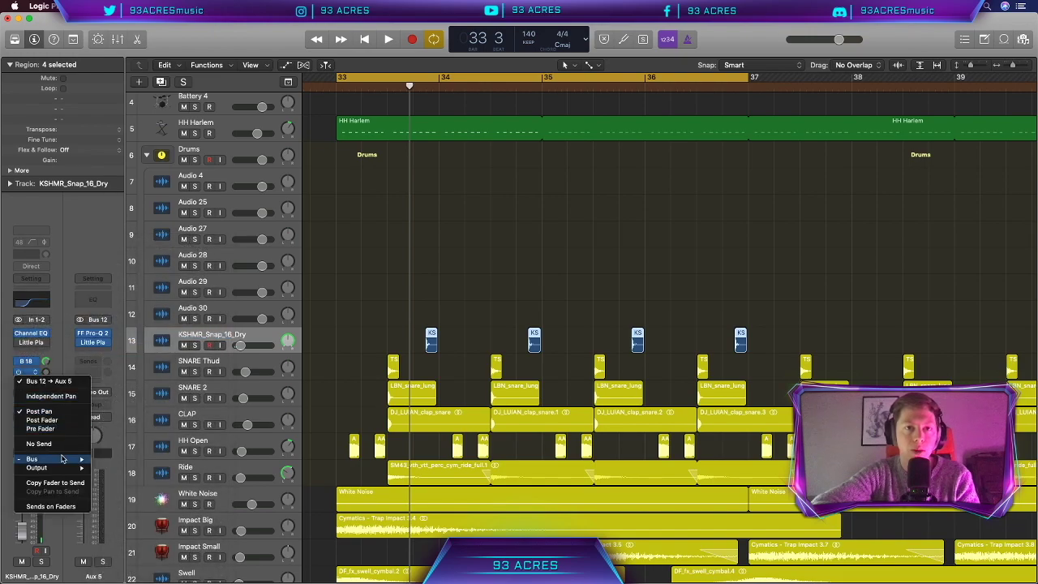
mouse_move(37, 459)
click(142, 248)
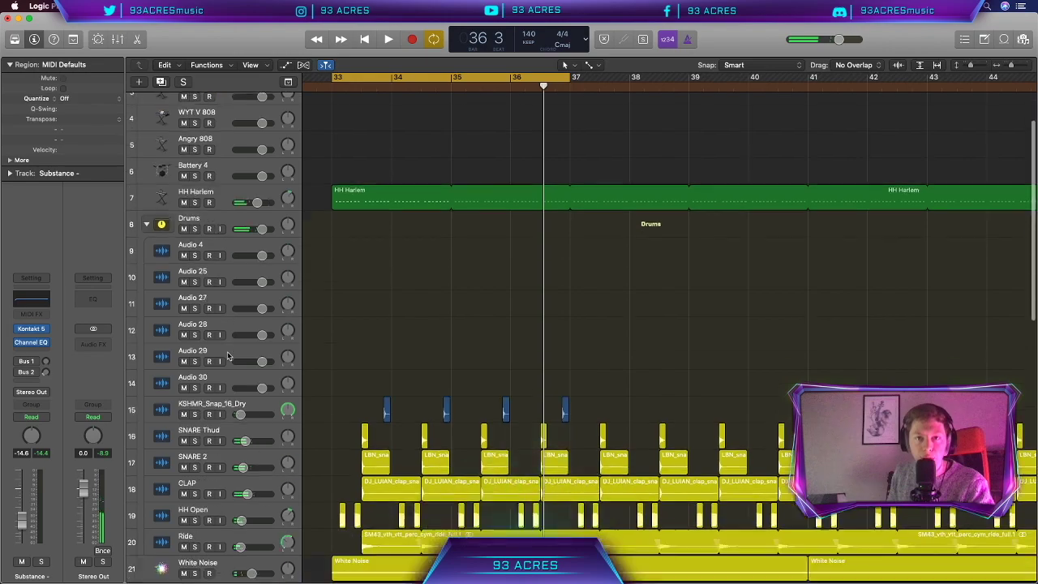
Record an octave bass line on the LABS track over bars 33 to 37 and review its notes in the piano roll
scroll(227, 352, down, 10)
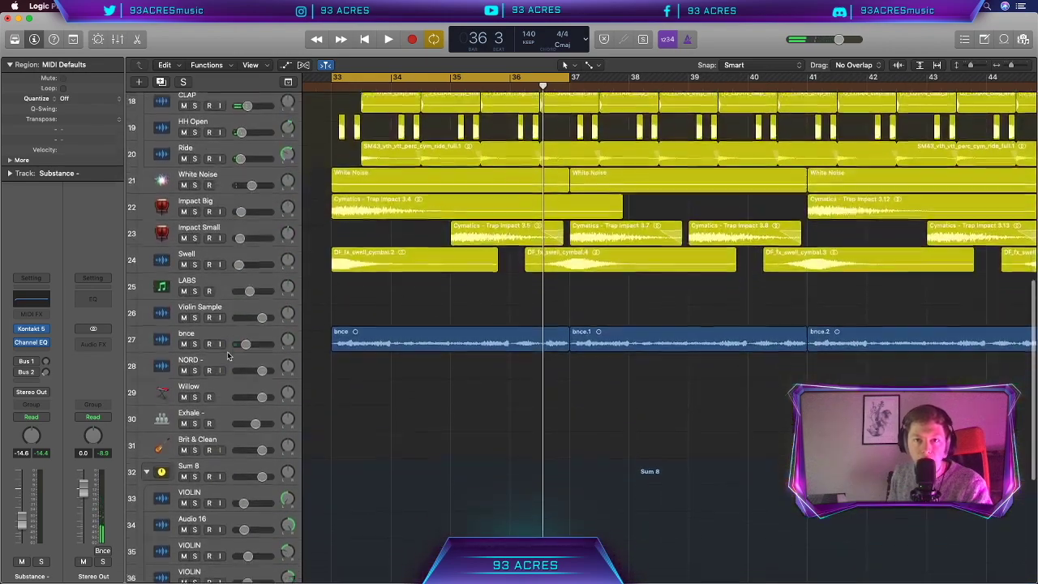
click(227, 239)
scroll(235, 308, up, 5)
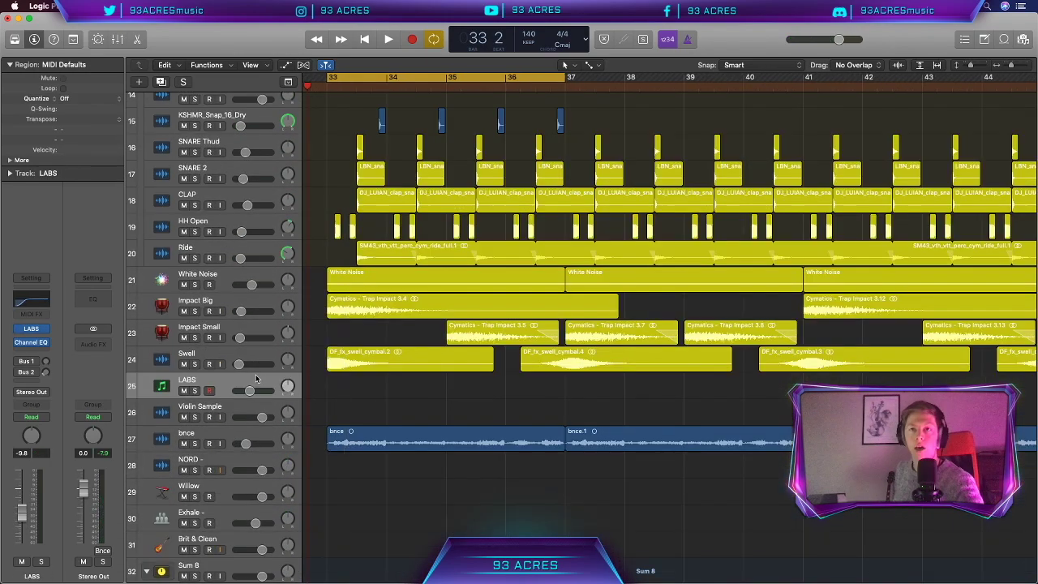
key(r)
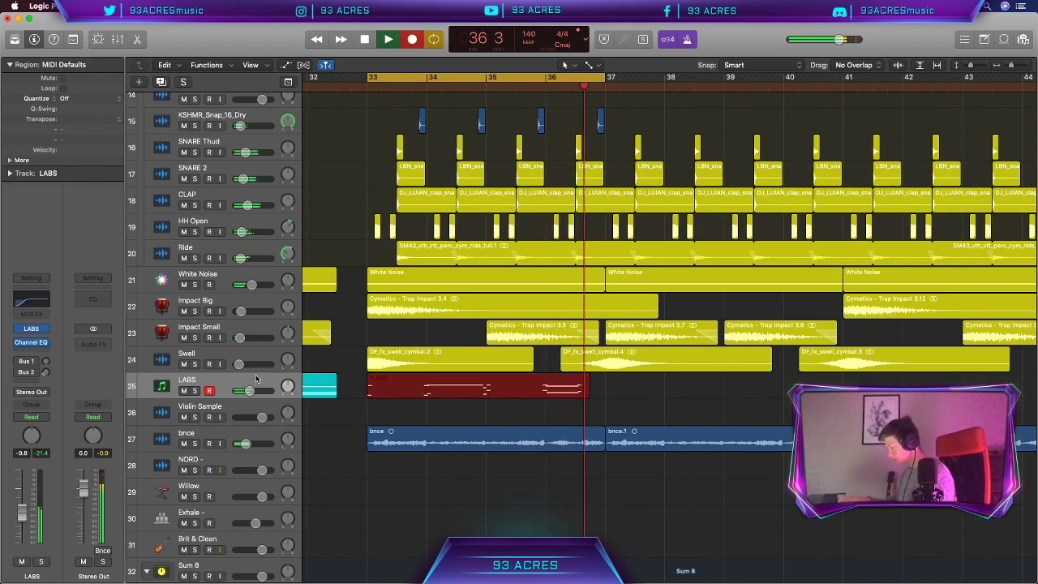
key(space)
key(p)
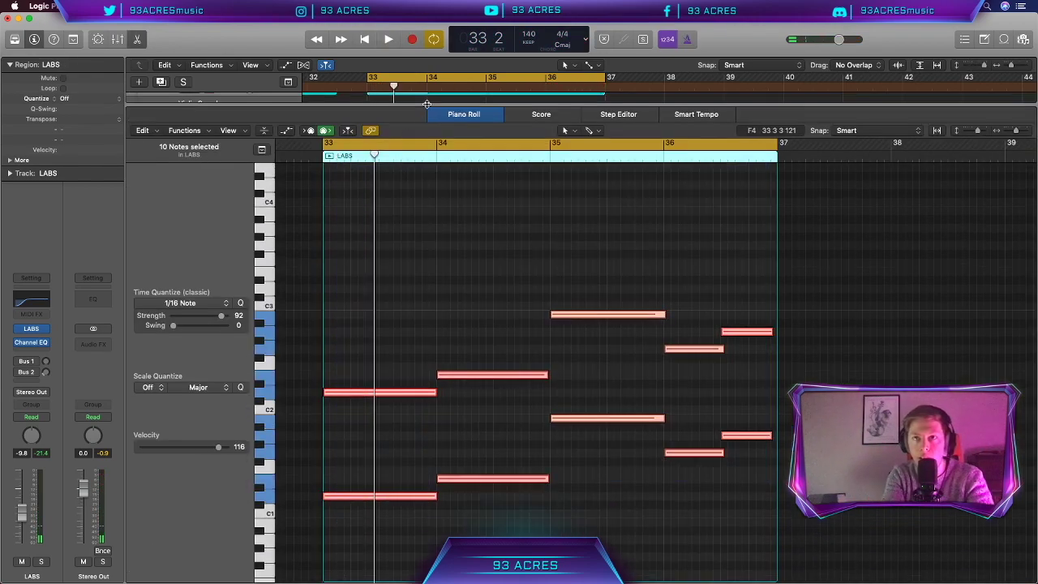
key(p)
Record a sustained-note part on the Sub Bass track up to bar 37 and open it in the piano roll
key(r)
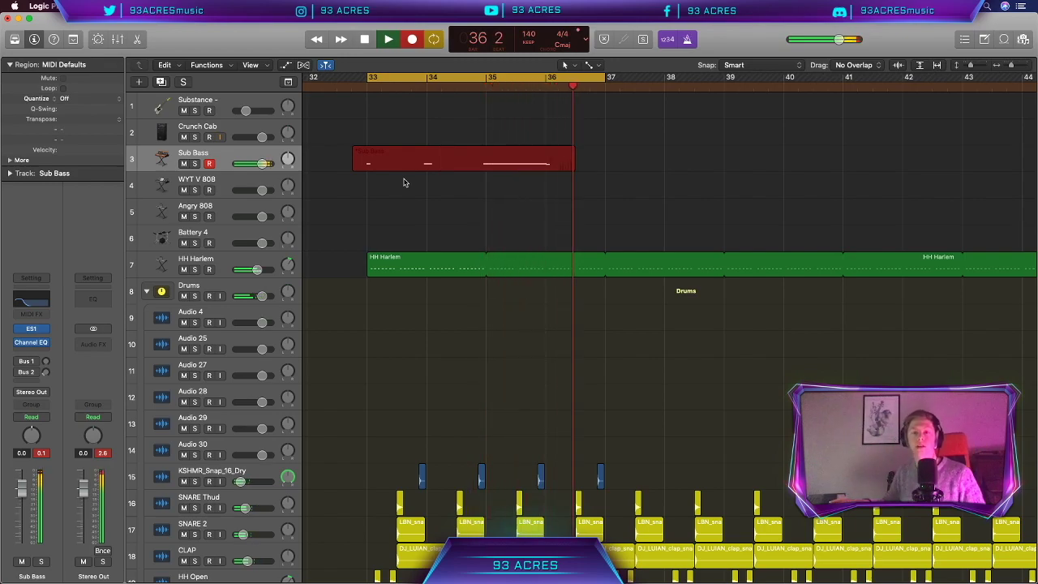
key(space)
double_click(518, 160)
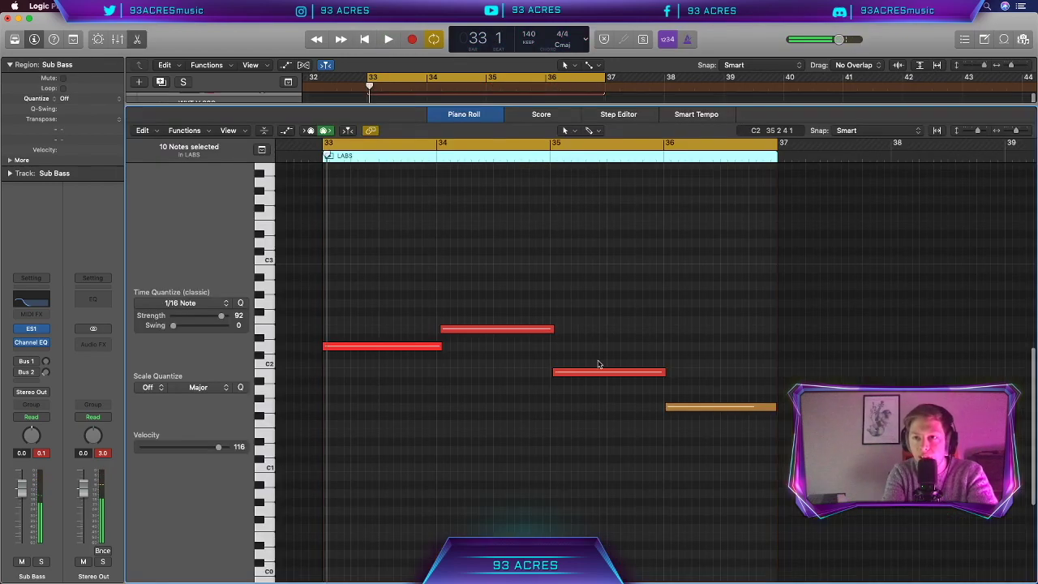
Remove the pair of notes at bar 36 beat 3 from the LABS region and close the piano roll
drag(851, 438, 829, 220)
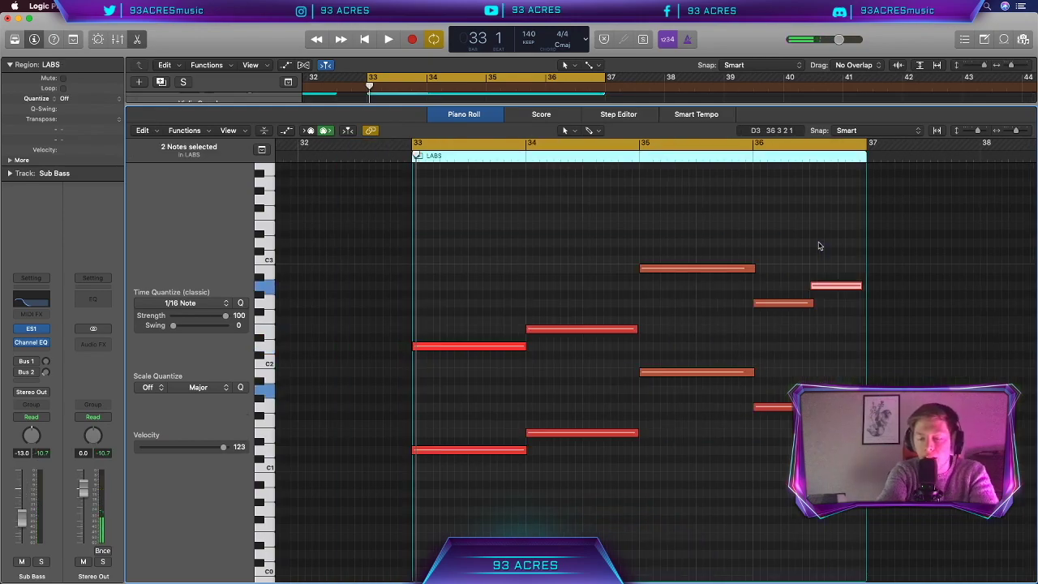
drag(844, 384, 806, 297)
key(e)
Record a melodic part on the Substance track from bar 33 to bar 37
click(257, 103)
key(r)
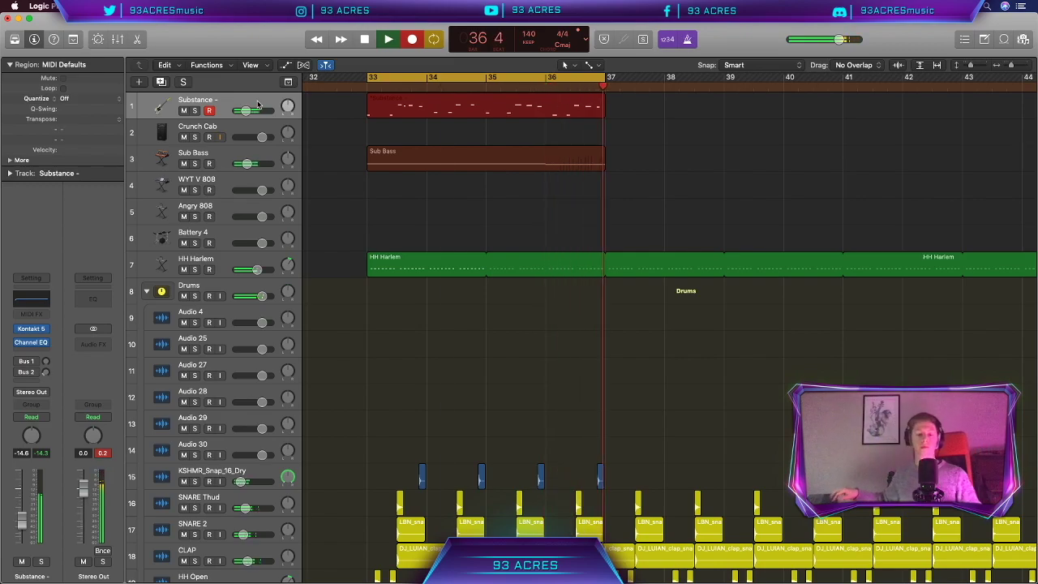
key(space)
Quantize all notes of the Substance region to 1/16 and remove the stray short note before bar 34
double_click(470, 110)
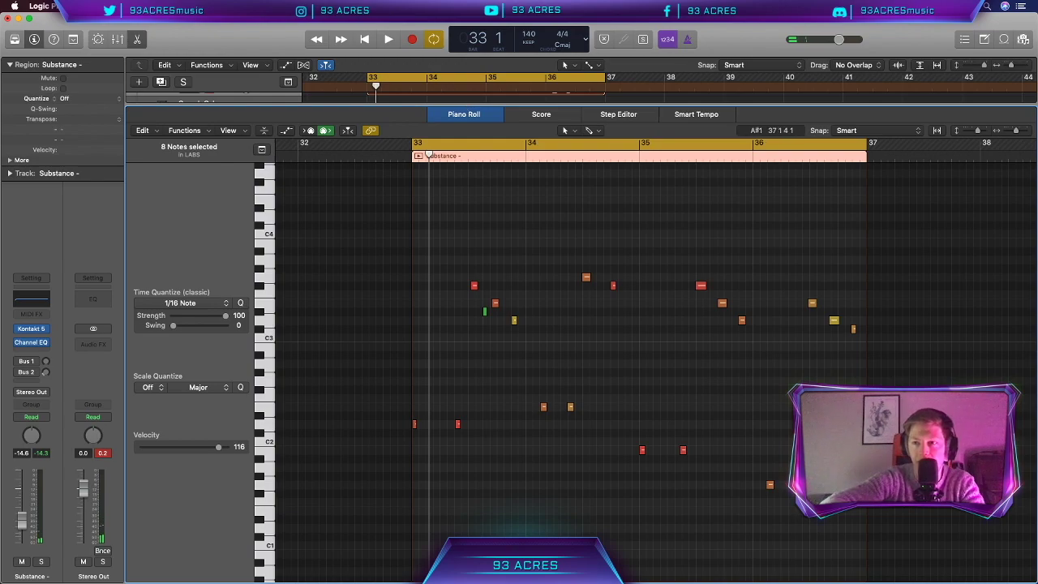
drag(891, 526, 317, 195)
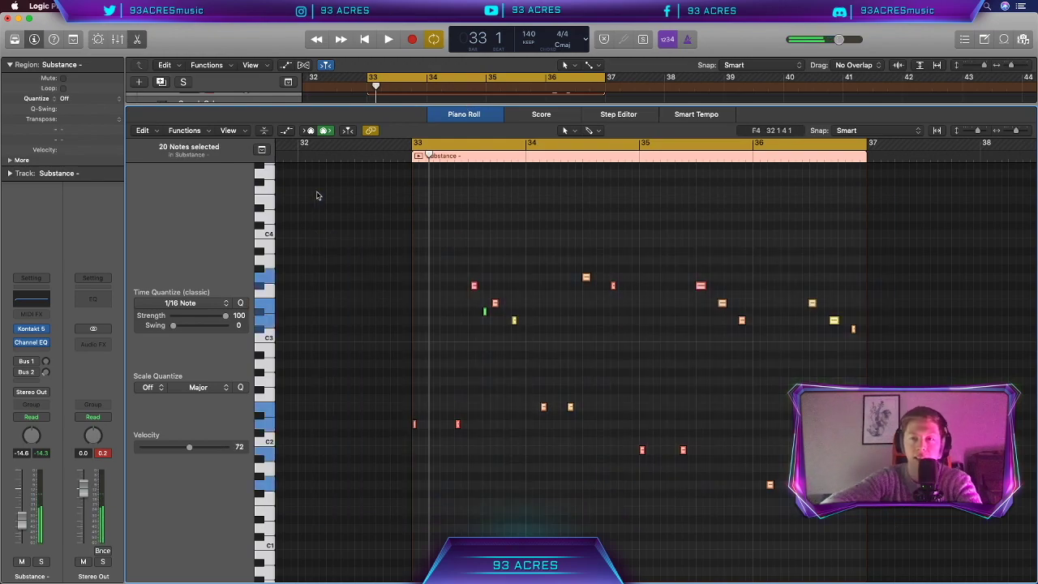
key(q)
click(844, 479)
Apply the Fixed Note Length transform to all Substance notes, set their velocity to a fixed 100 and play them back
drag(951, 542, 311, 207)
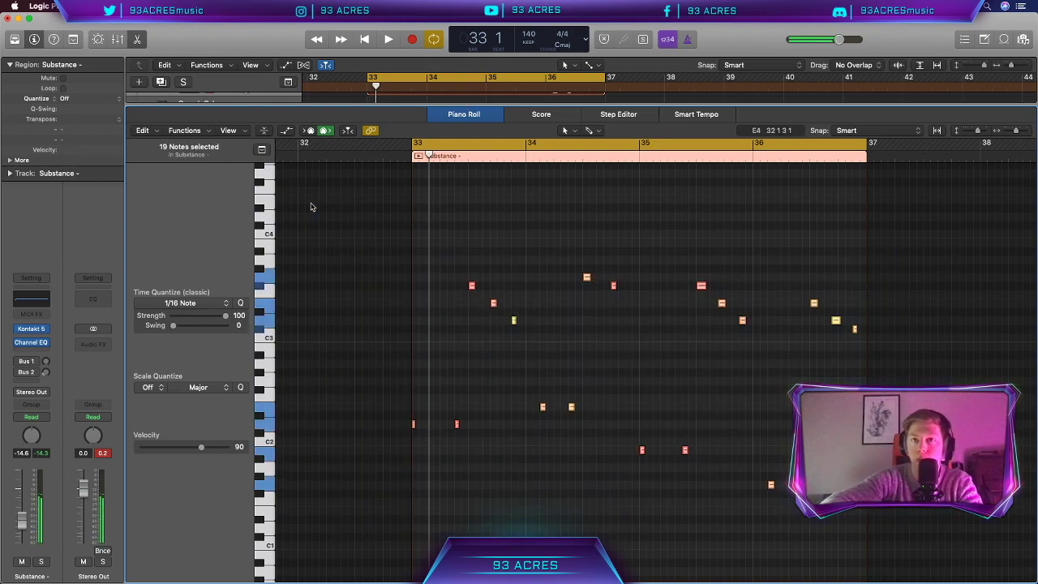
click(198, 133)
mouse_move(254, 232)
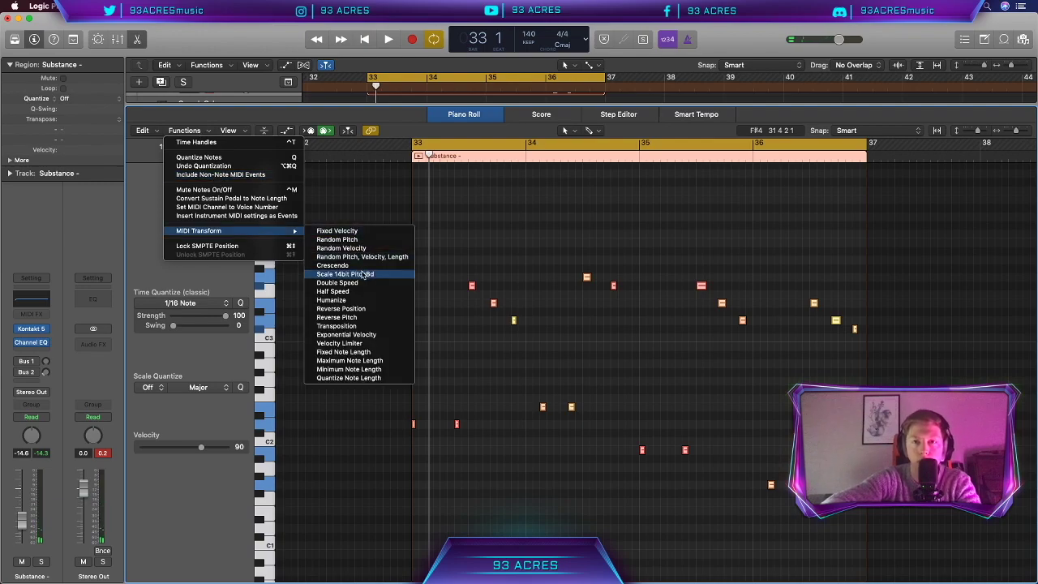
click(343, 352)
click(458, 117)
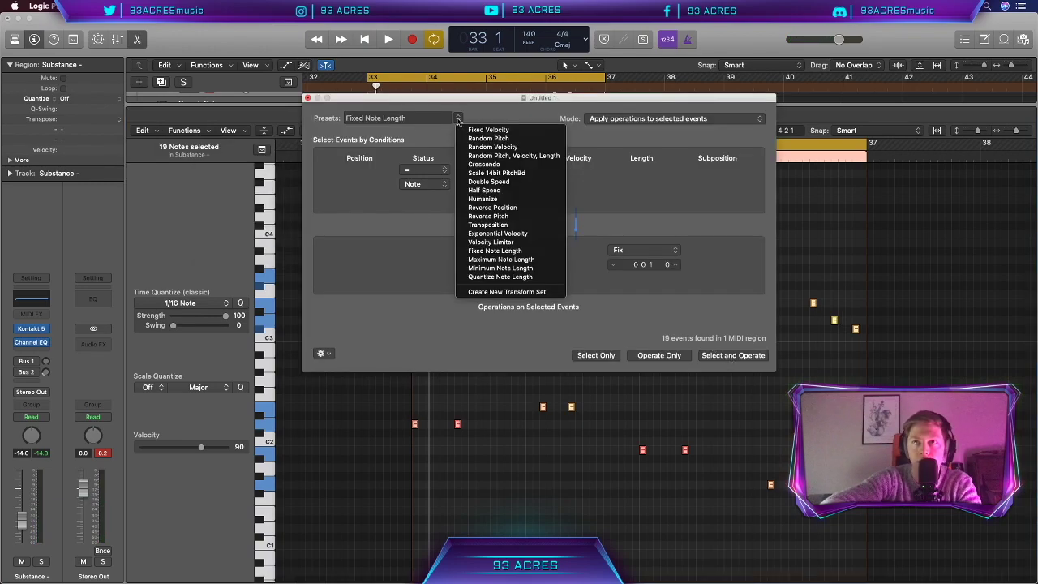
key(Escape)
key(space)
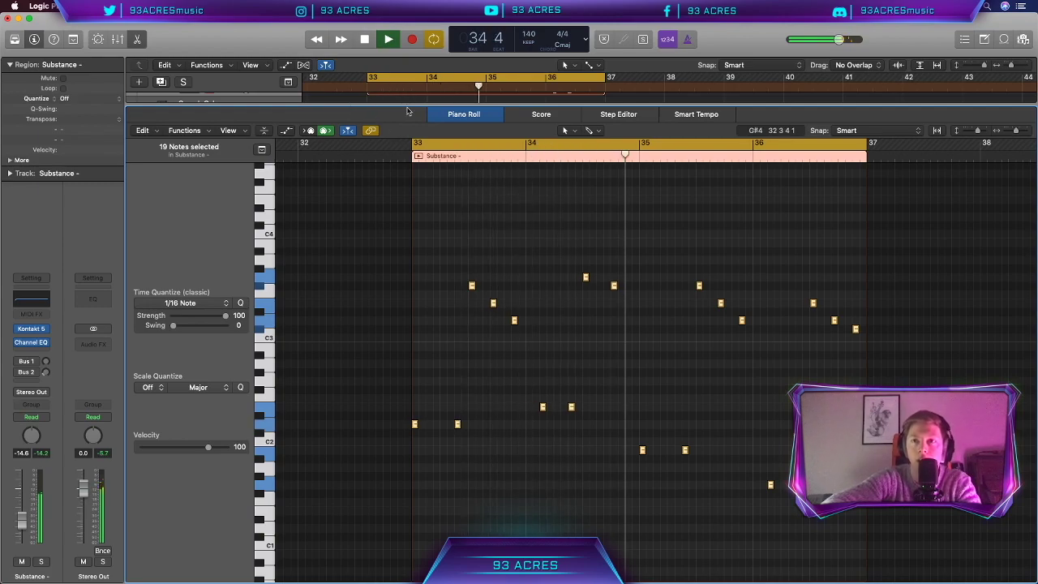
key(space)
Examine the Sub Bass notes in the piano roll around bar 34
click(540, 156)
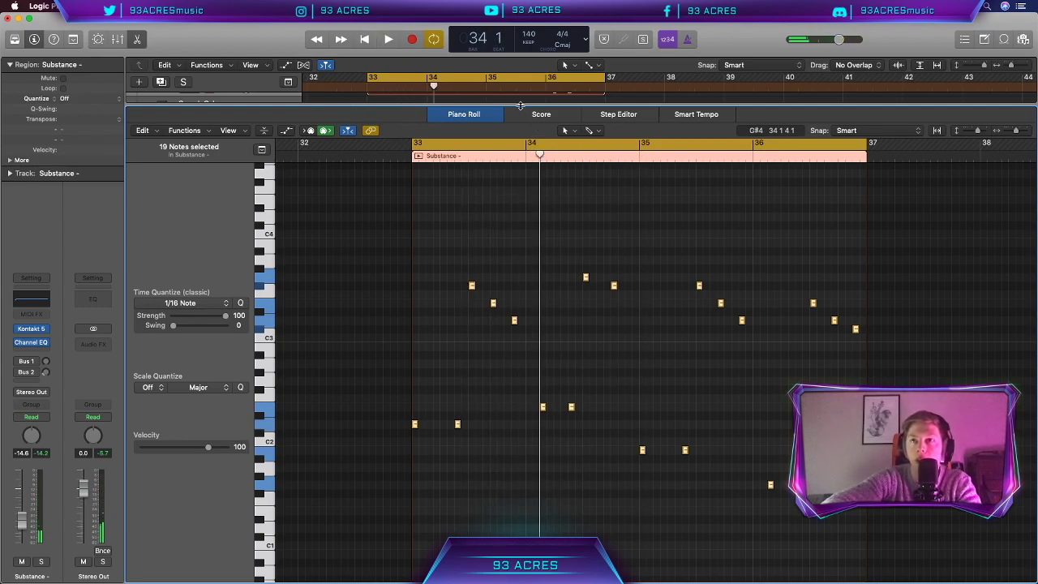
key(p)
click(487, 134)
key(p)
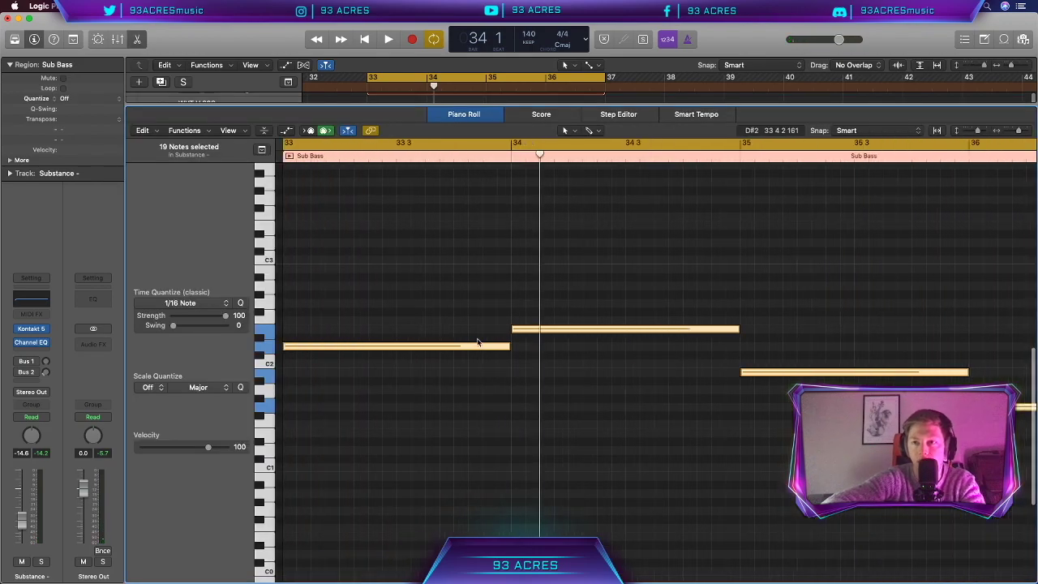
key(p)
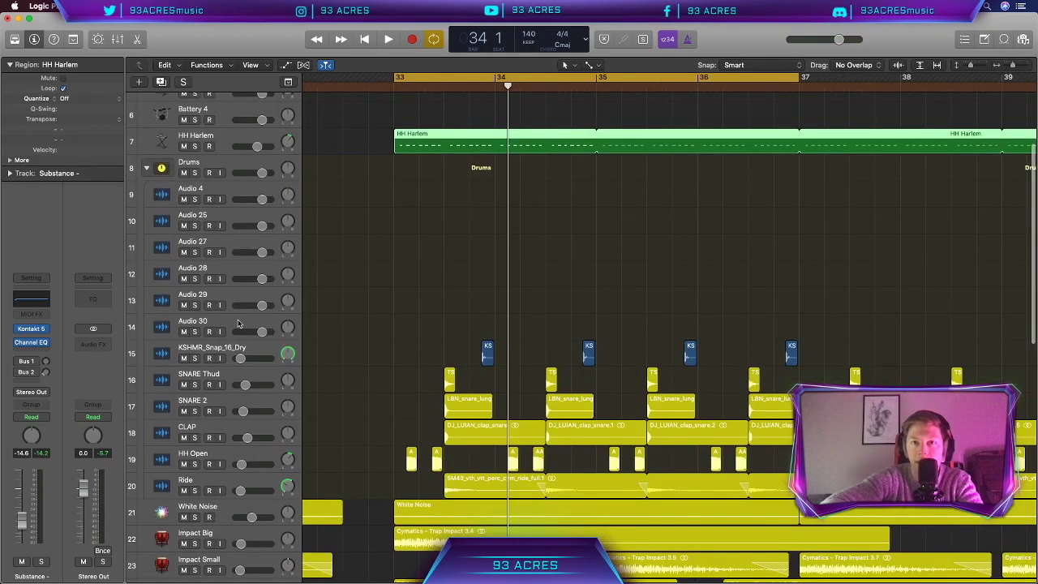
Switch to Splice, place the OAK_kick_sorry sample on the first Drums track at bar 33 and repeat its hits through bar 36
key(super+Tab)
drag(900, 213, 441, 202)
key(super+r)
click(725, 195)
scroll(724, 194, left, 2)
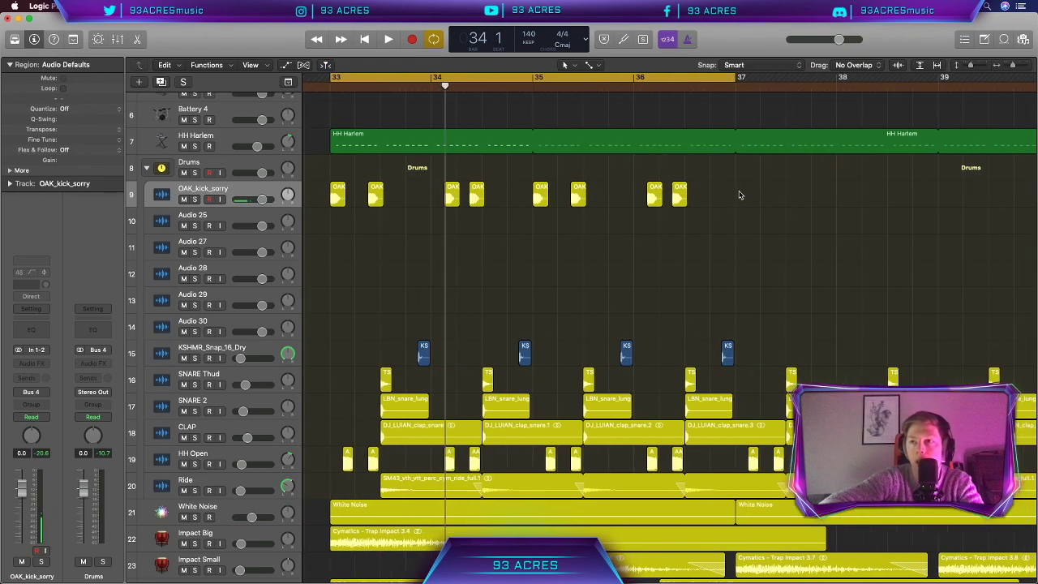
Move the last OAK_kick_sorry hit to just before bar 37 and lower the kick track's volume during playback
drag(680, 197, 726, 205)
key(space)
click(258, 200)
key(space)
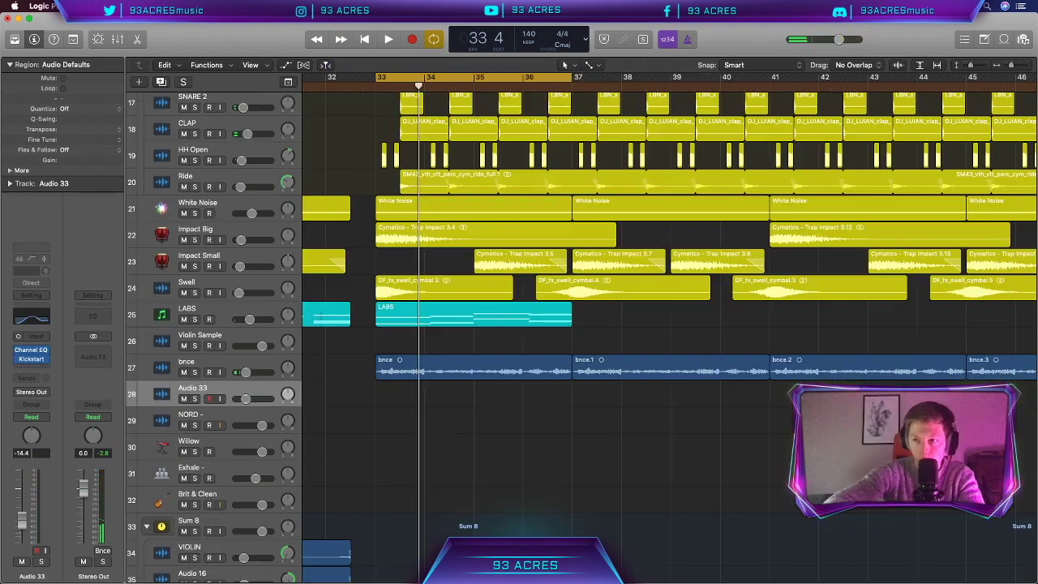
Place another sample on the Audio 33 track directly below bnce
scroll(640, 400, down, 10)
click(640, 399)
drag(639, 400, 331, 401)
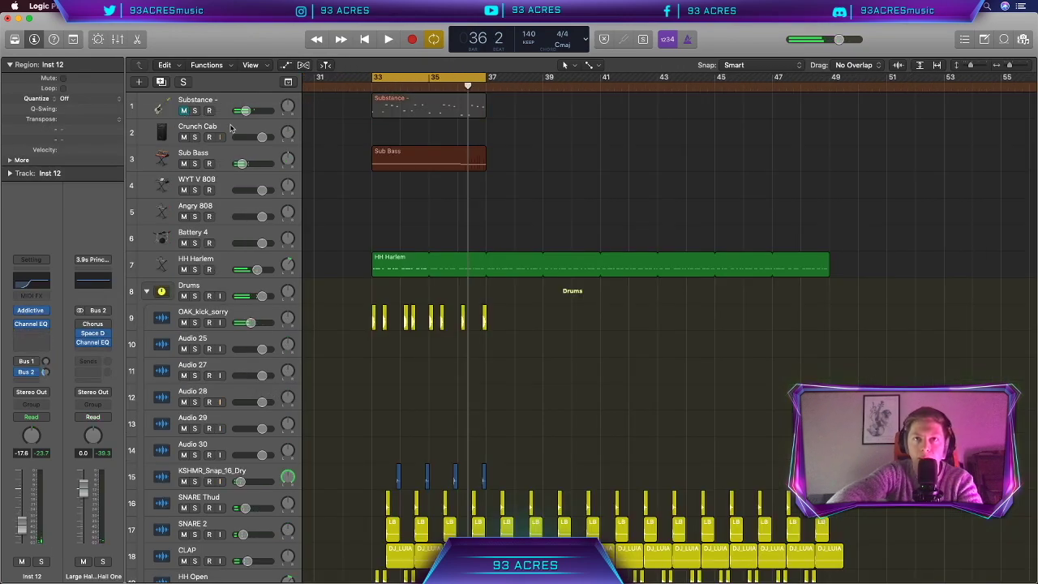
Record an audio take on the Crunch Cab track from bar 33 to bar 37
click(231, 129)
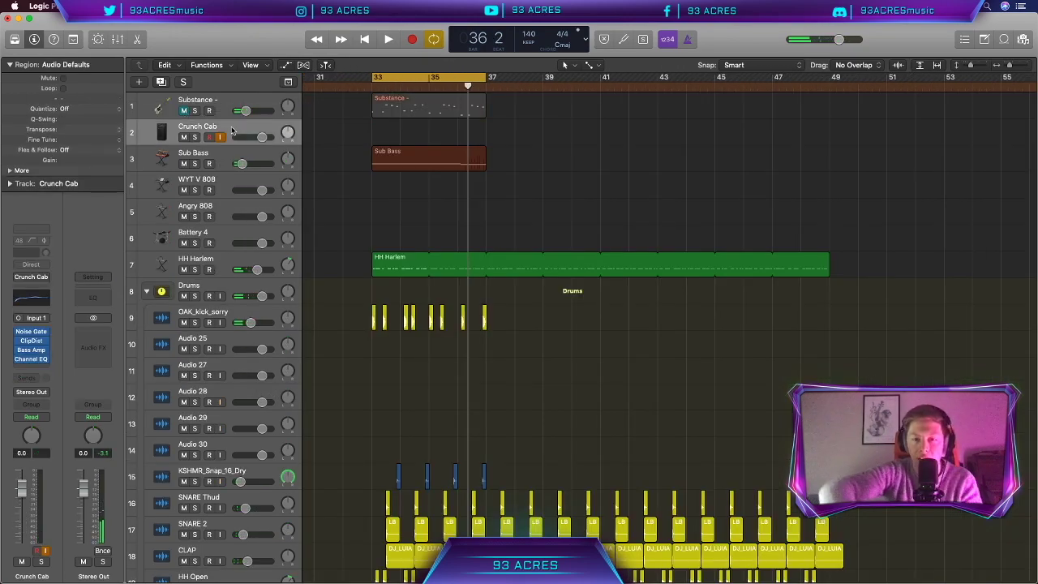
key(r)
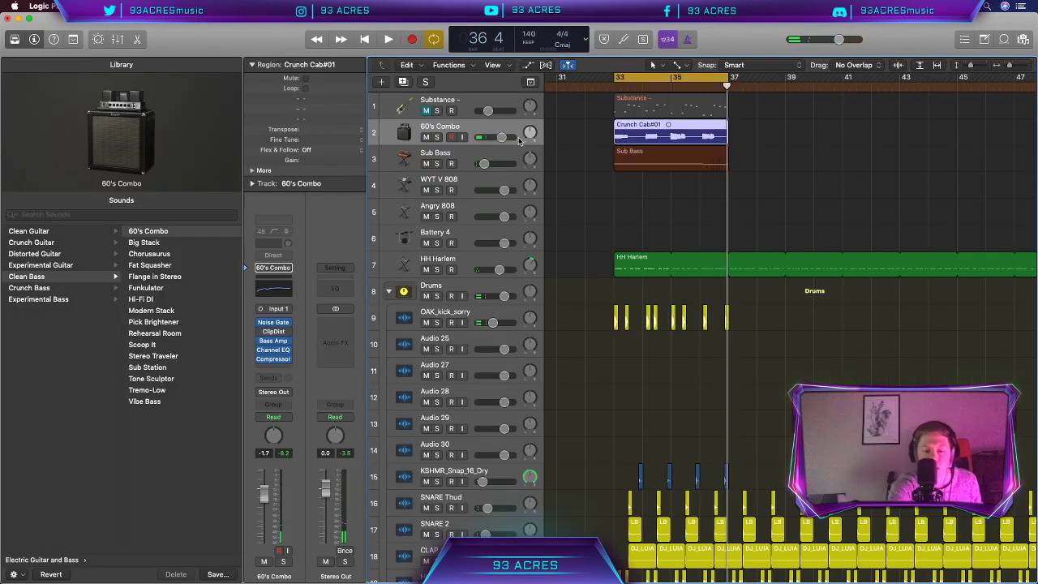
Duplicate the 60's Combo track with its channel settings
key(super+d)
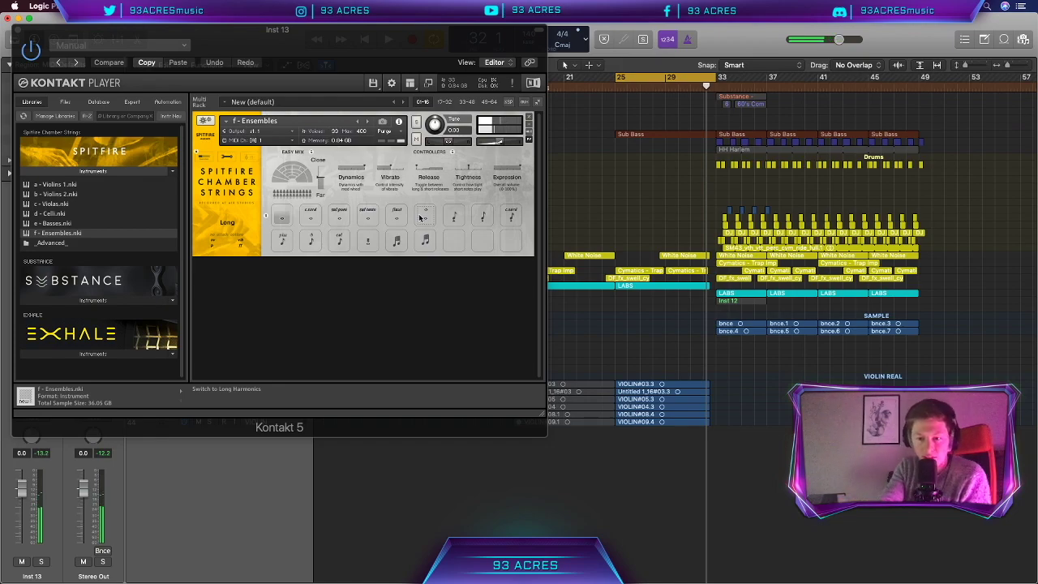
Close the Kontakt instrument and record string chords on the Inst 13 track from bar 25 to bar 33
key(super+w)
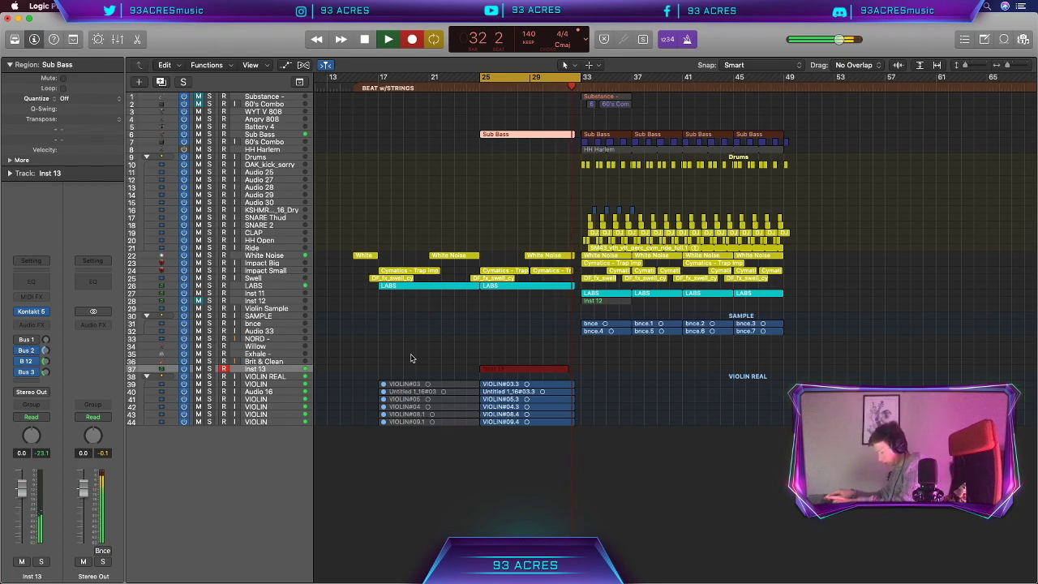
key(space)
In the Inst 13 Piano Roll, delete the short stray note near bar 32 and set all string notes to velocity 100
key(p)
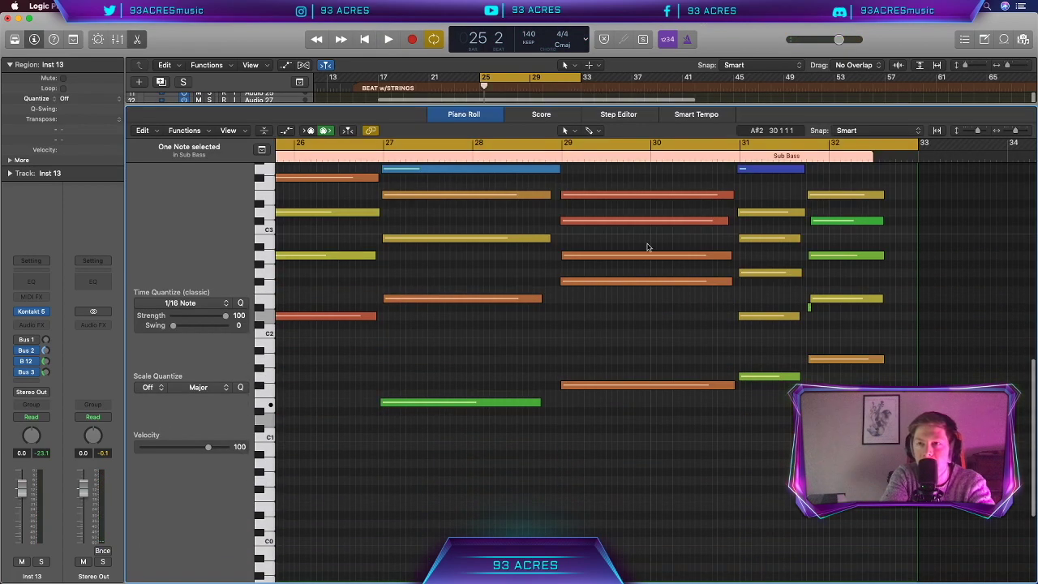
scroll(655, 249, down, 3)
drag(658, 466, 389, 201)
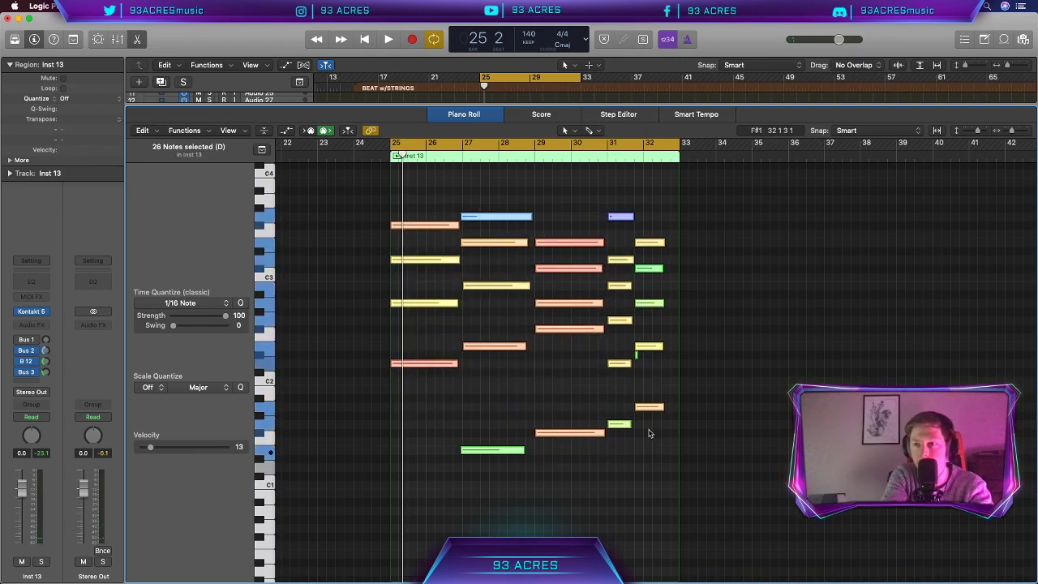
click(638, 365)
scroll(637, 362, up, 3)
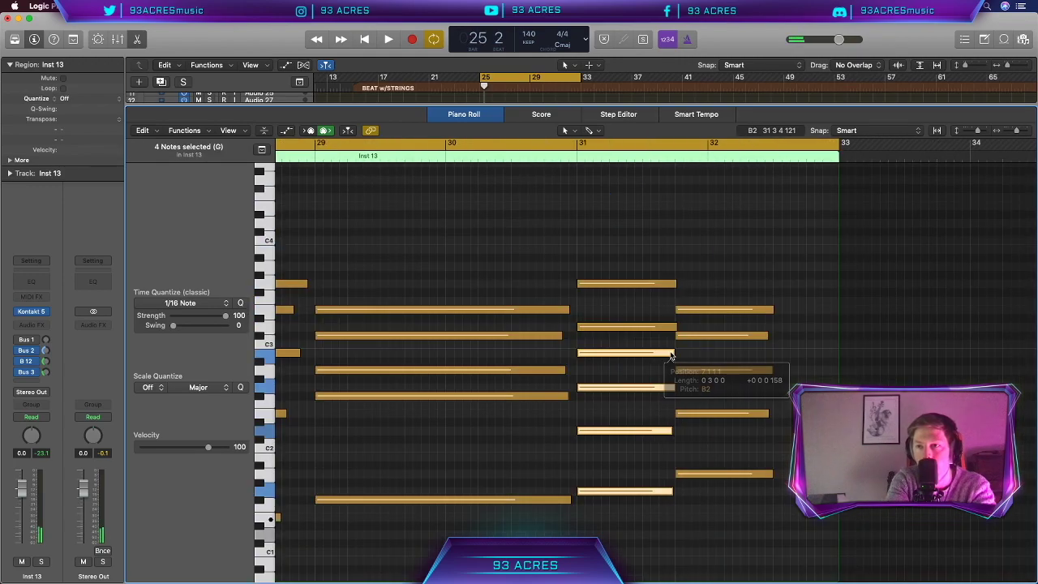
Lengthen the Inst 13 chord notes to meet the following chords and align the bar 27 chord's note starts during playback
drag(556, 300, 565, 516)
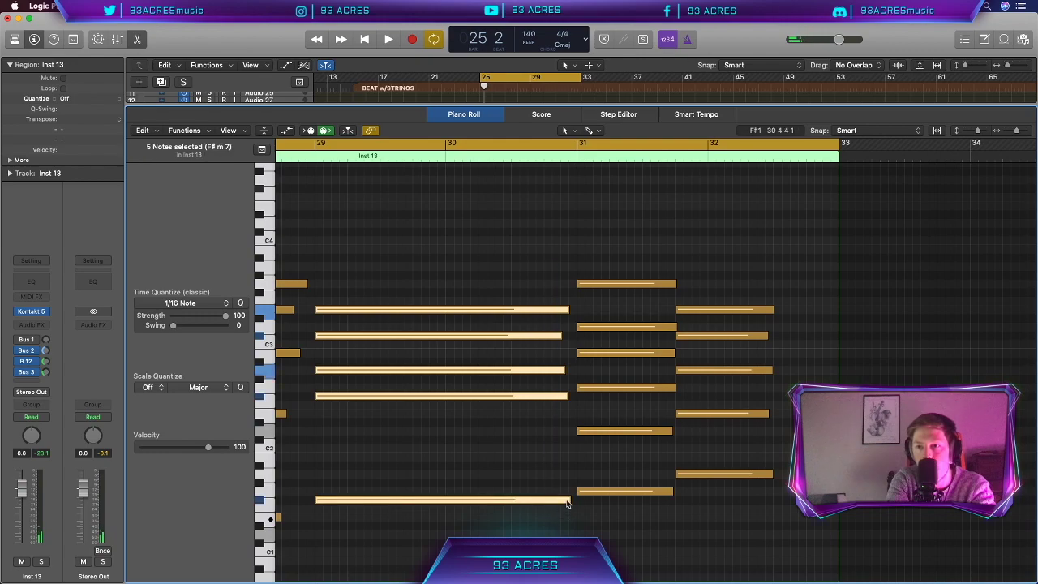
scroll(568, 503, left, 3)
click(544, 510)
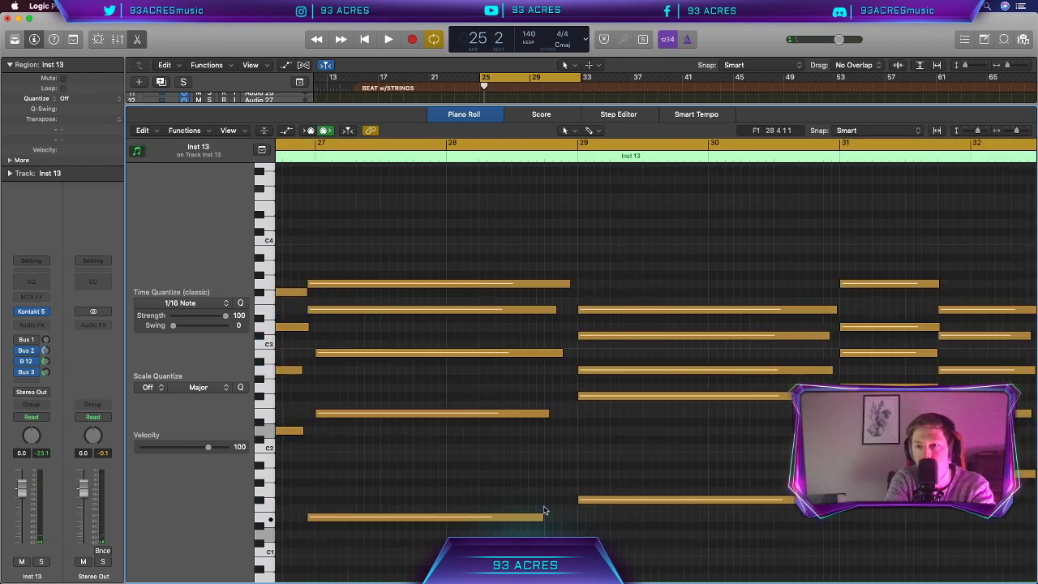
drag(543, 514, 574, 514)
key(space)
click(584, 309)
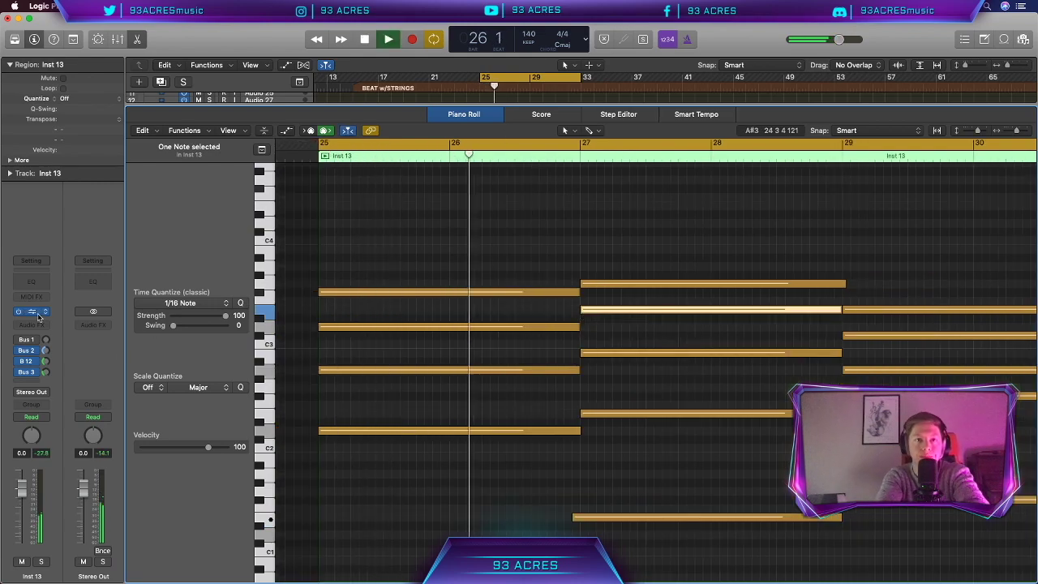
Add a Channel EQ to Inst 13 and roll off its low frequencies with the low-cut band
click(31, 284)
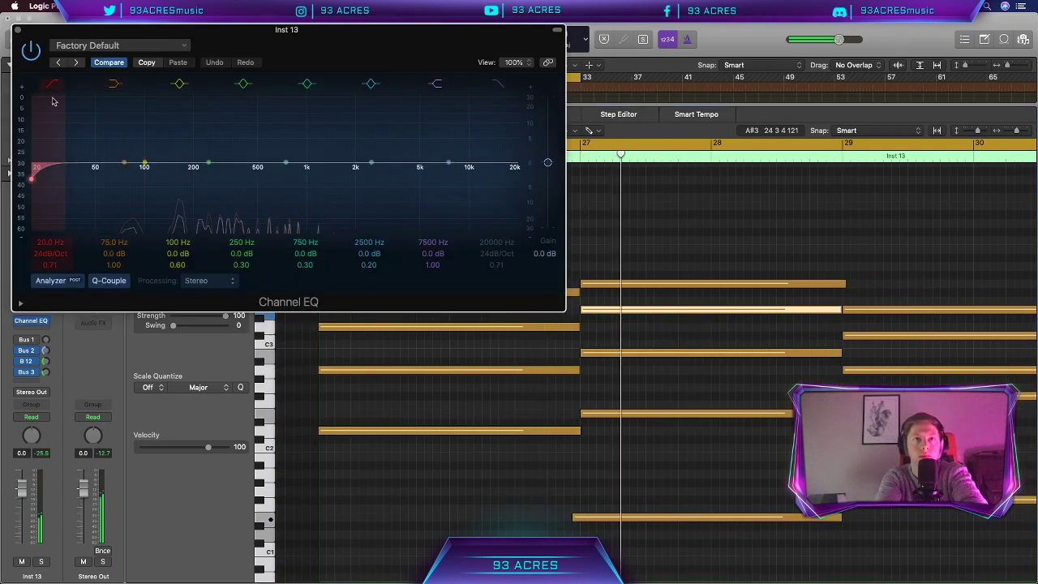
drag(54, 240, 56, 104)
click(32, 322)
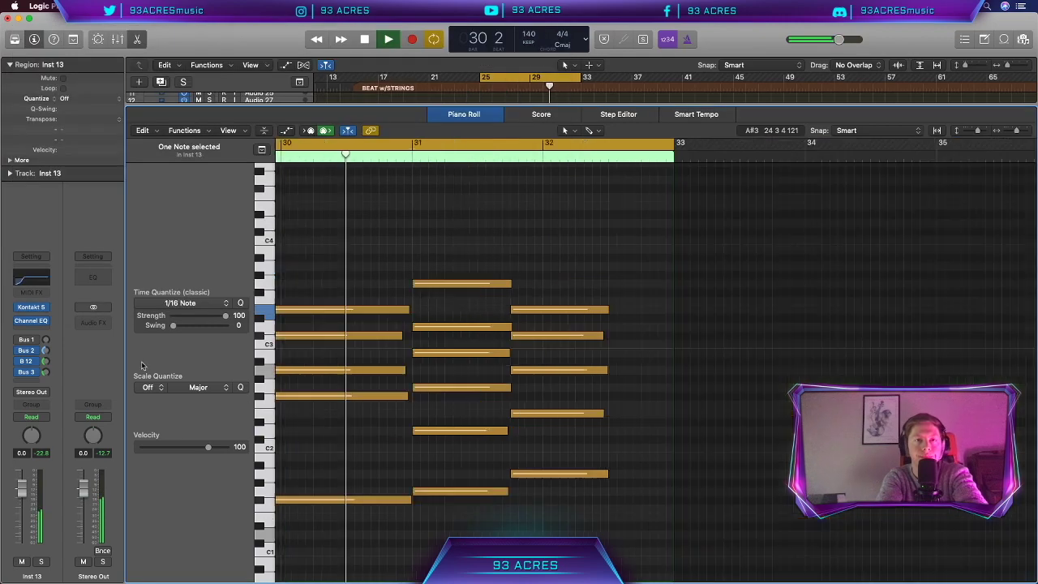
click(35, 326)
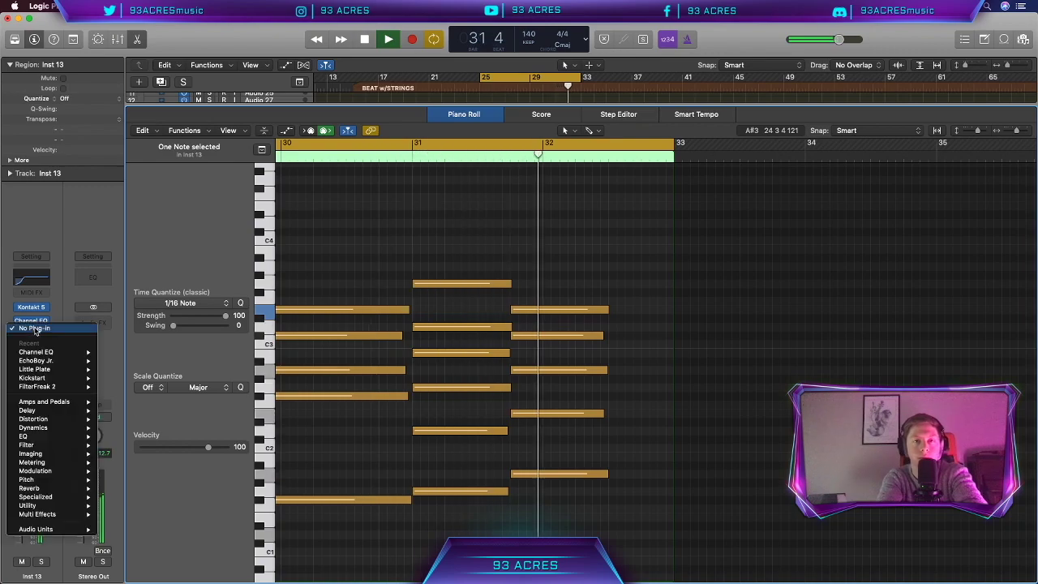
key(Escape)
key(Up)
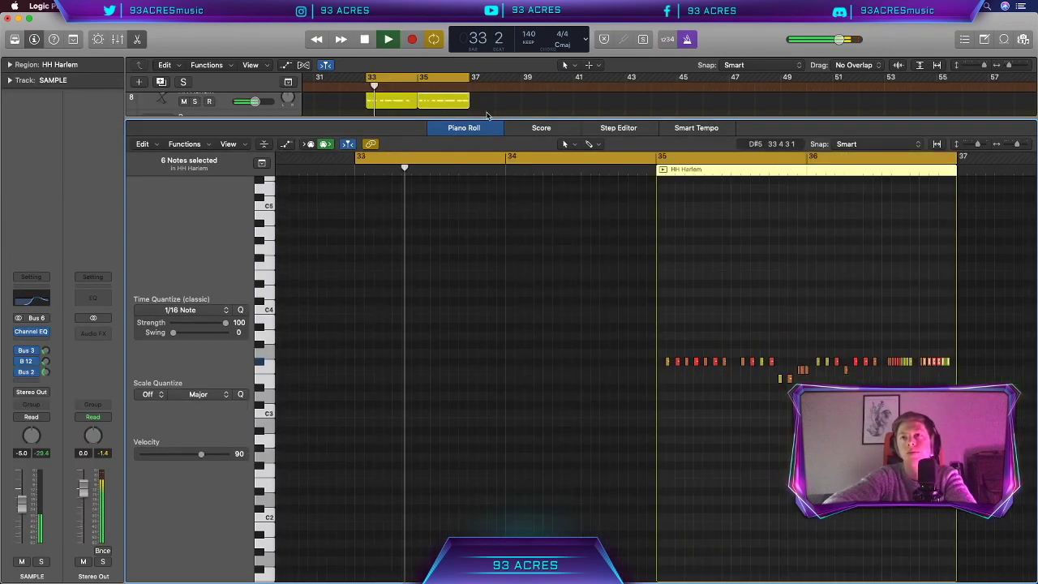
Repeat the two HH Harlem regions from bars 33 to 37 three times up to bar 49 and extend the cycle range to bar 49
key(e)
scroll(386, 213, up, 2)
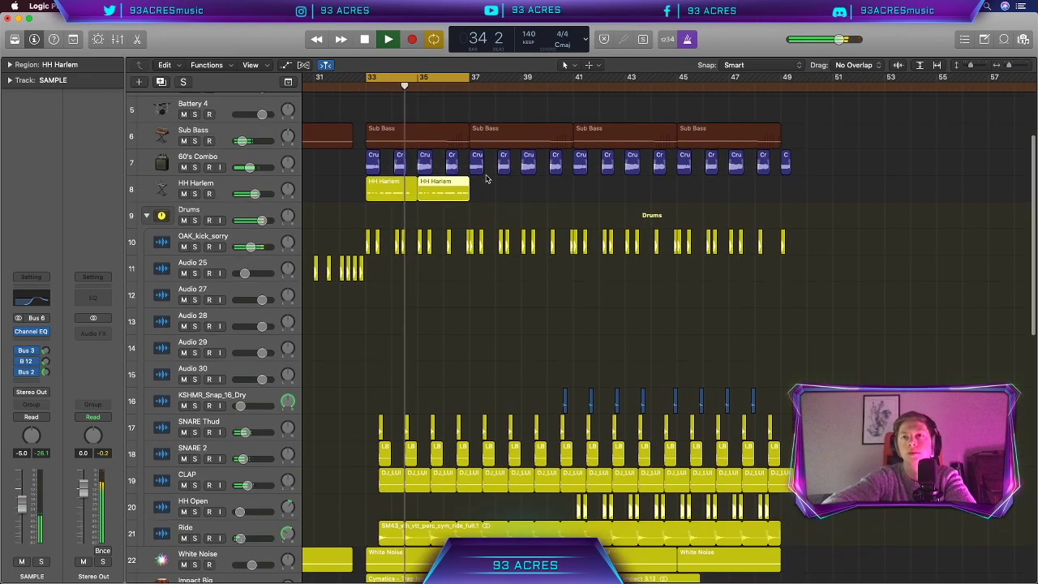
drag(387, 212, 362, 193)
key(super+r)
key(super+r)
key(super+r)
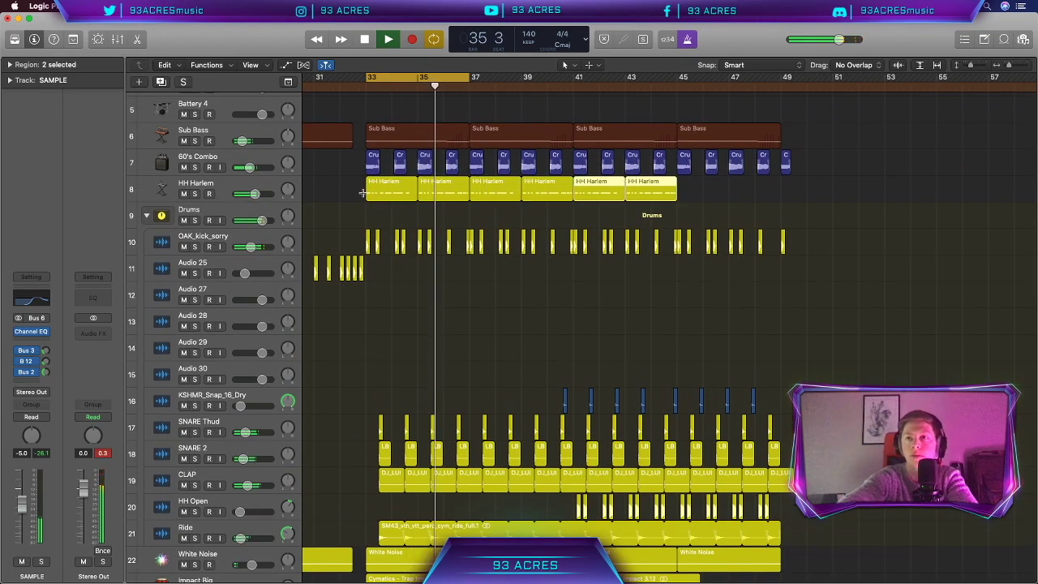
drag(470, 77, 781, 78)
key(space)
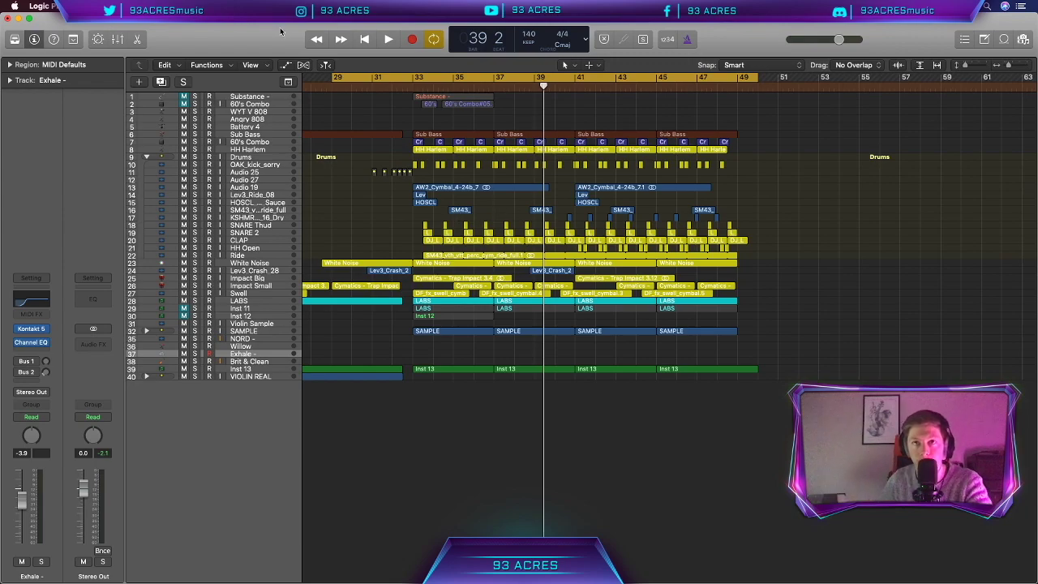
Start the cycle range at bar 32 and record a vocal part on the Exhale track up to bar 49
drag(333, 78, 395, 79)
key(r)
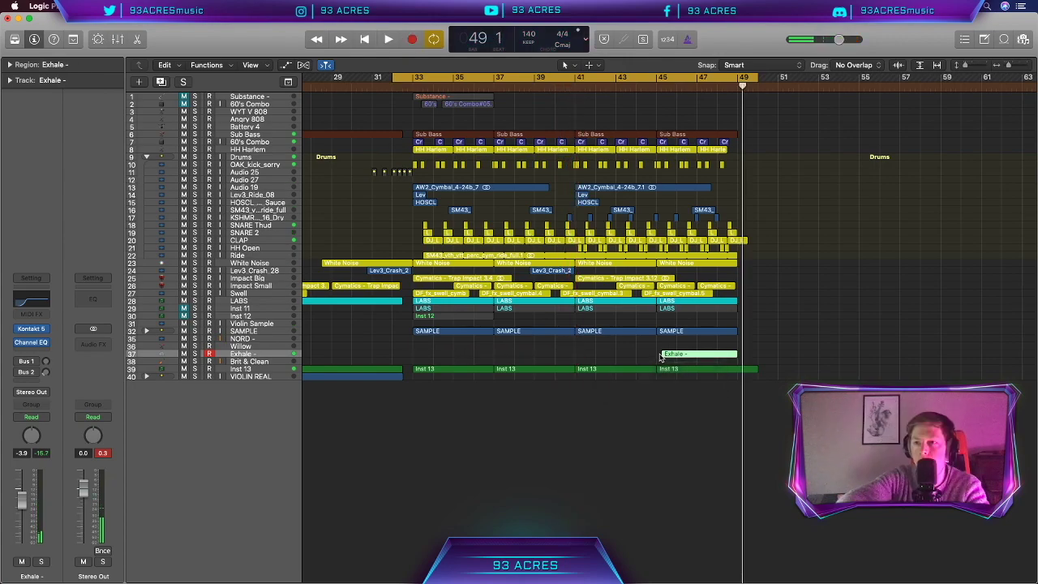
Extend the Exhale region's start back to about bar 42 and adjust where its notes meet near bar 47
drag(662, 354, 592, 353)
double_click(617, 354)
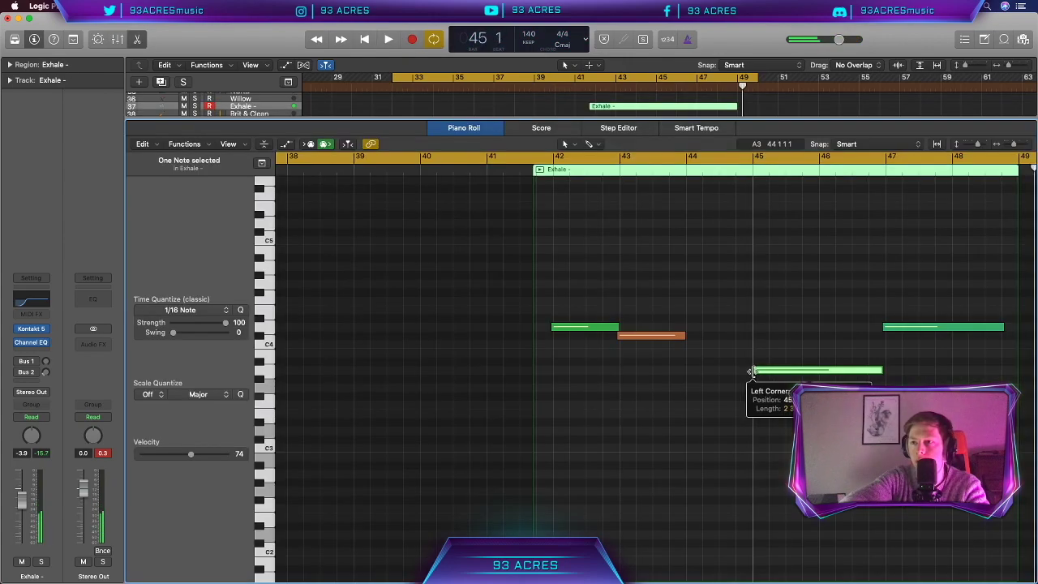
drag(882, 369, 887, 372)
mouse_move(881, 332)
mouse_down()
mouse_move(884, 373)
mouse_move(883, 330)
mouse_up()
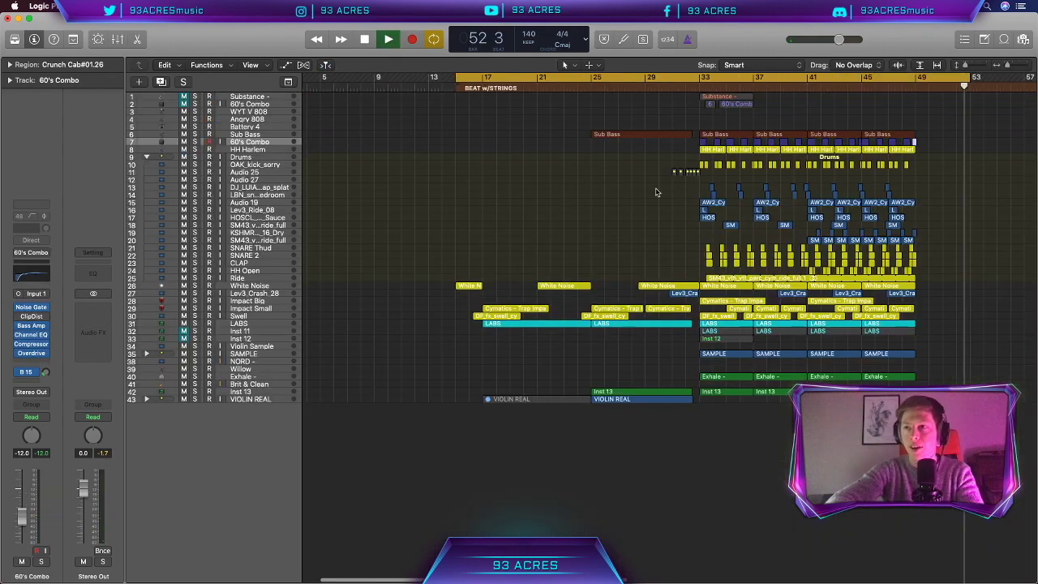
Stop playback, solo the LABS track and listen to it from bar 17
click(657, 192)
key(space)
scroll(487, 186, right, 5)
scroll(397, 184, left, 1)
click(194, 324)
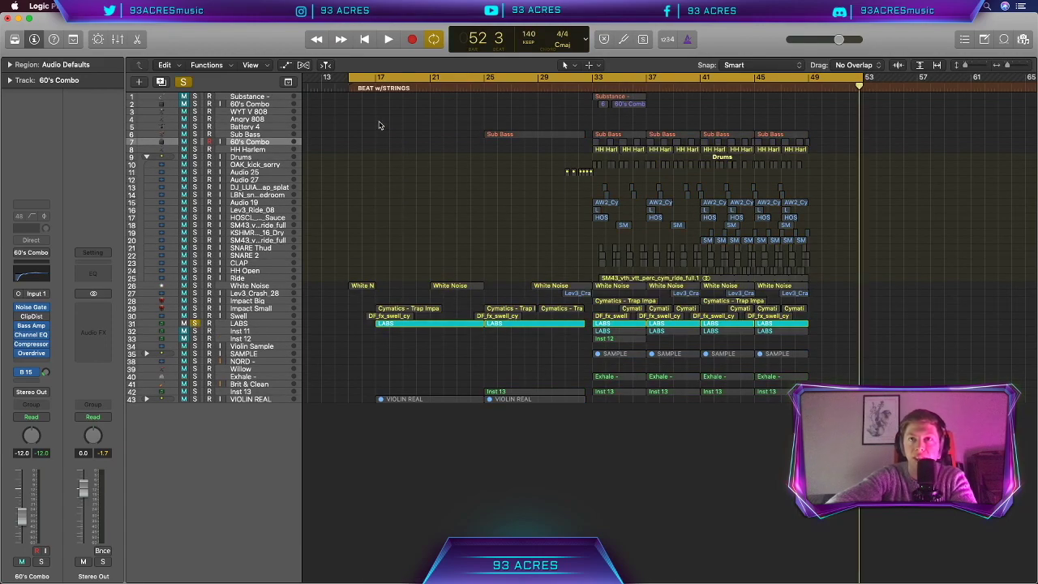
click(374, 87)
key(space)
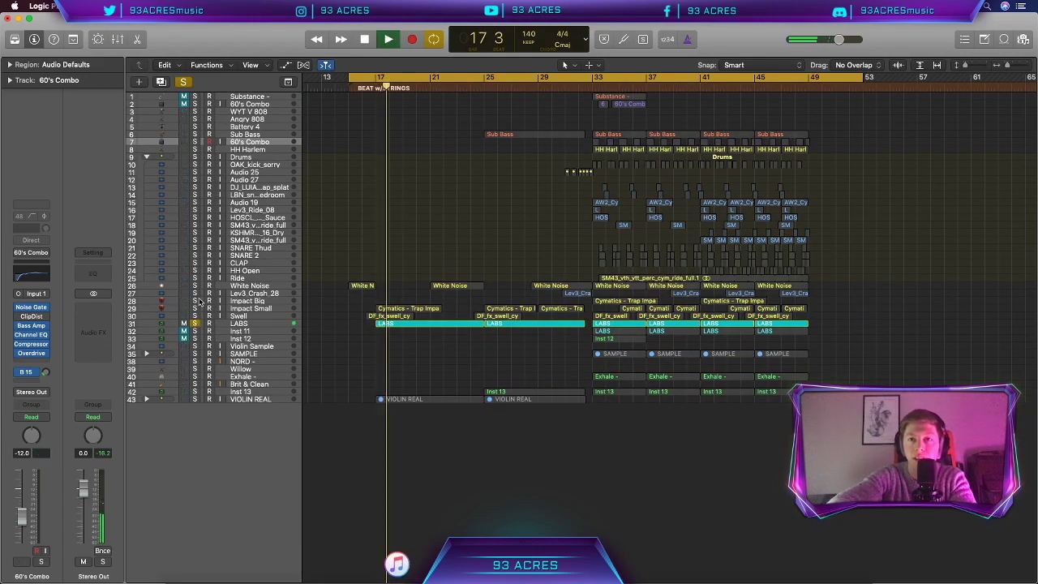
Listen from bar 25 with Inst 13 and VIOLIN REAL added to the solo, and unsolo both tracks
click(194, 392)
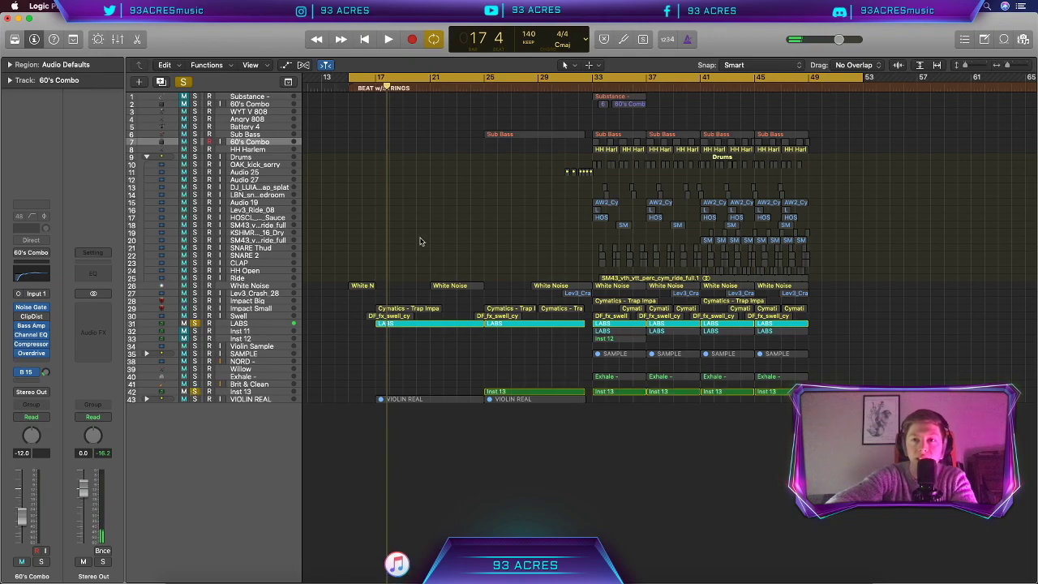
click(486, 87)
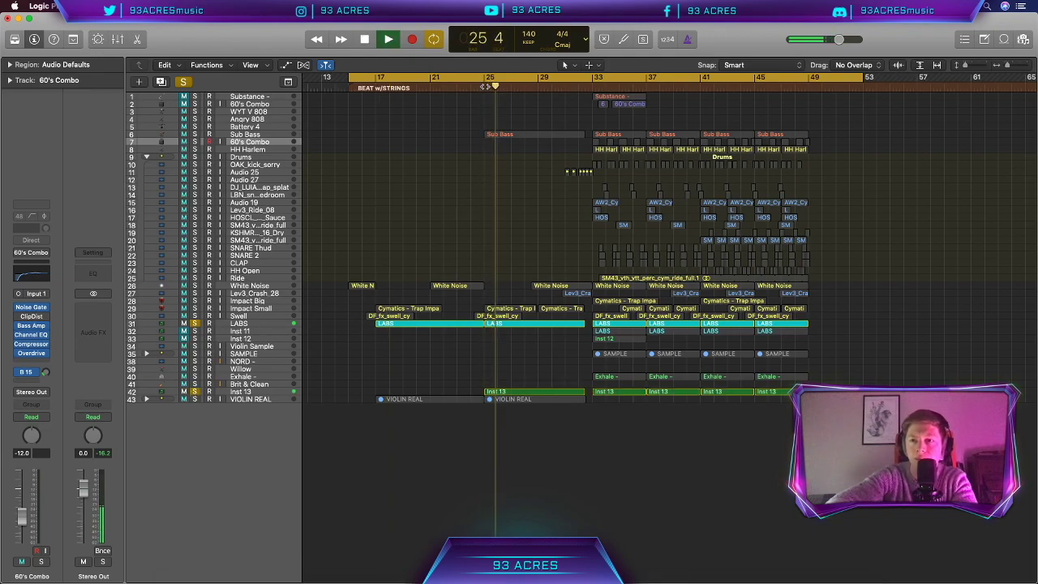
key(space)
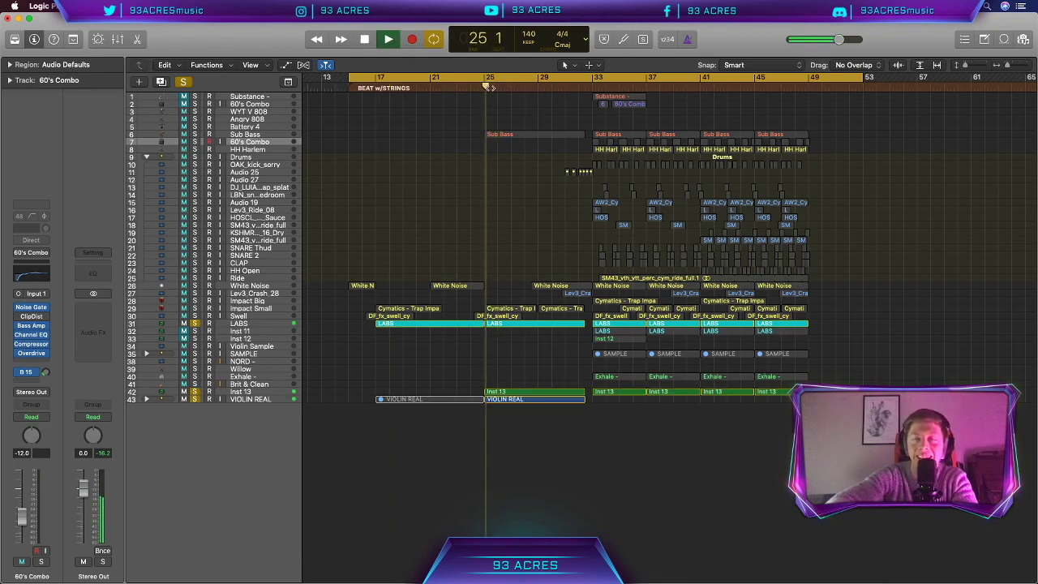
key(space)
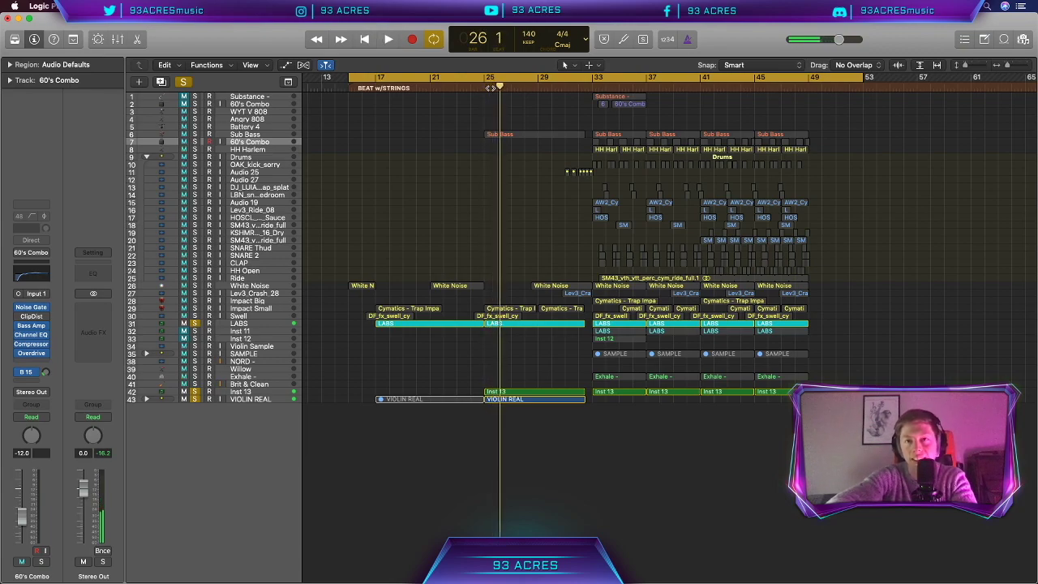
drag(195, 393, 195, 399)
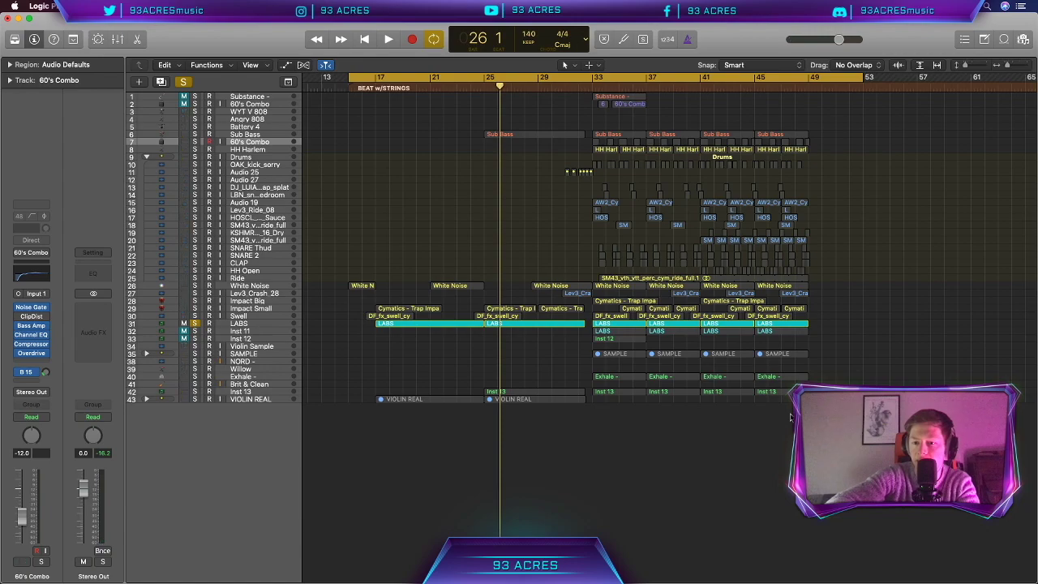
Add the tracks from Ride through Swell to the solo and listen from bar 33
scroll(703, 417, right, 3)
scroll(499, 368, right, 3)
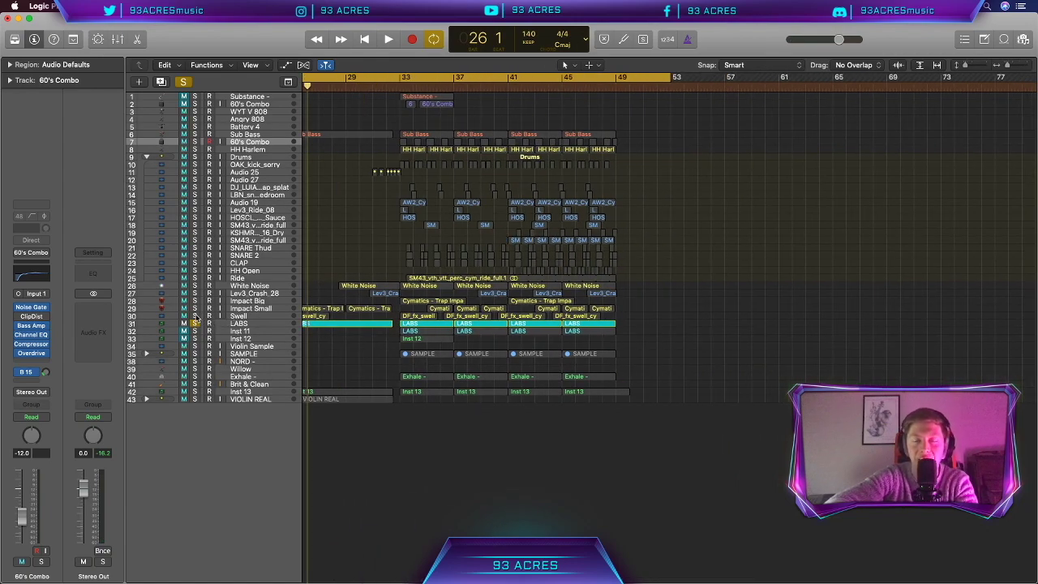
drag(195, 317, 195, 278)
click(405, 77)
scroll(526, 228, left, 6)
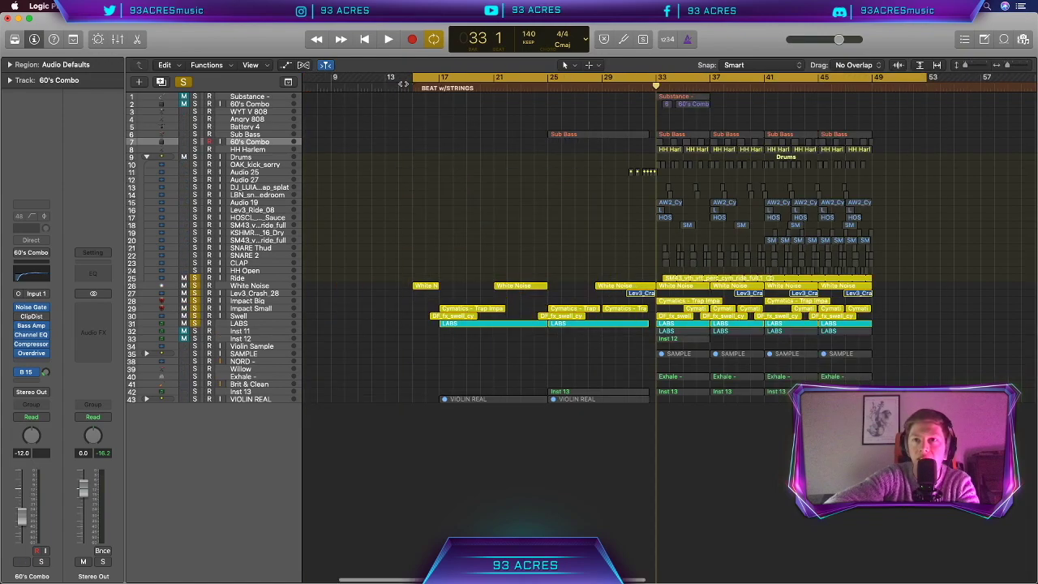
key(space)
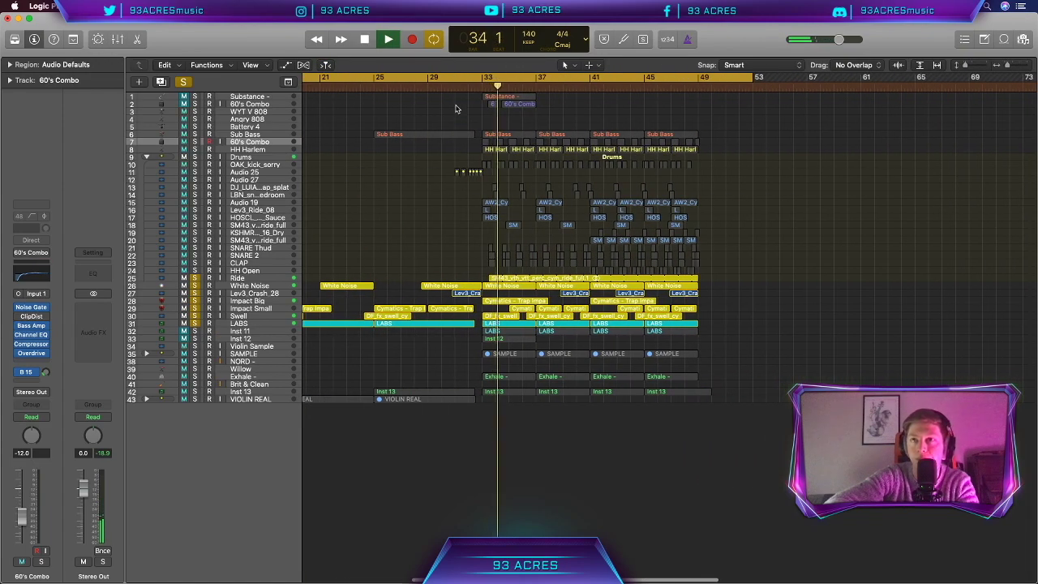
scroll(421, 219, right, 5)
key(space)
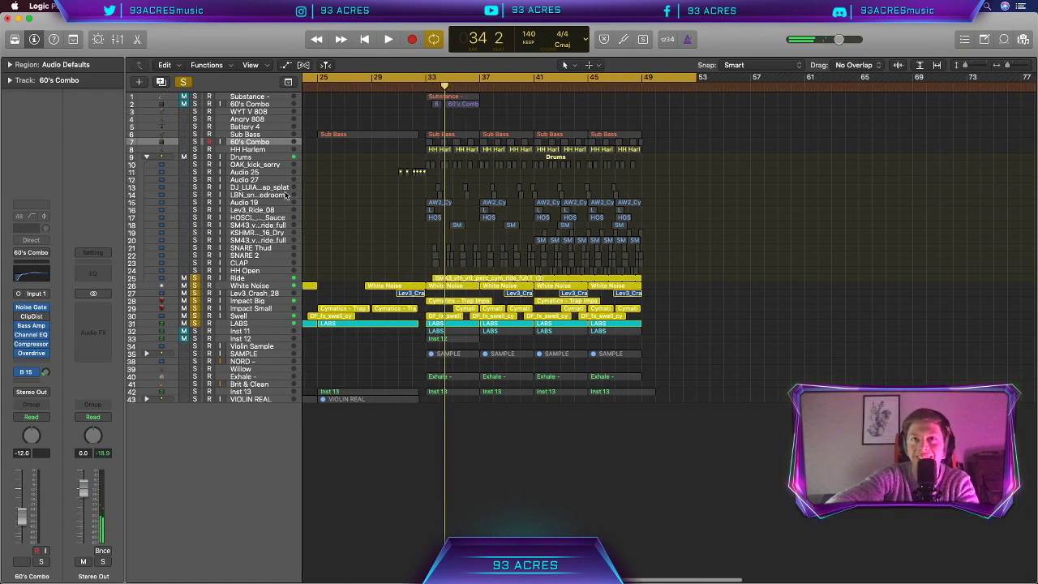
Add the Drums stack to the solo and play the arrangement from bar 33
click(194, 157)
click(425, 85)
scroll(425, 85, left, 5)
key(space)
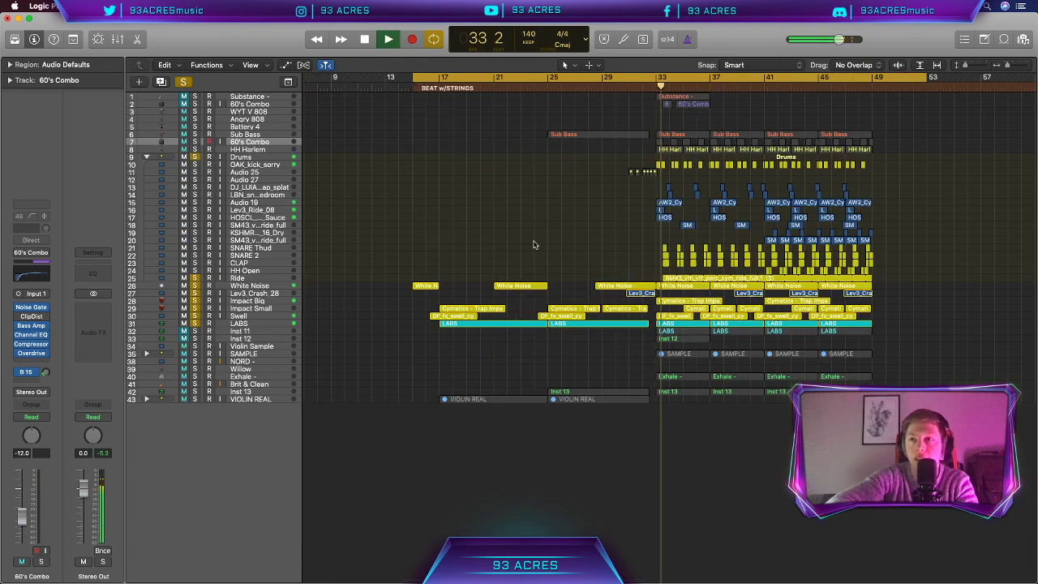
Unsolo the White Noise through LABS tracks and listen to the Drums stack with HH Harlem added to the solo
drag(196, 286, 195, 324)
scroll(517, 323, right, 3)
scroll(518, 324, right, 3)
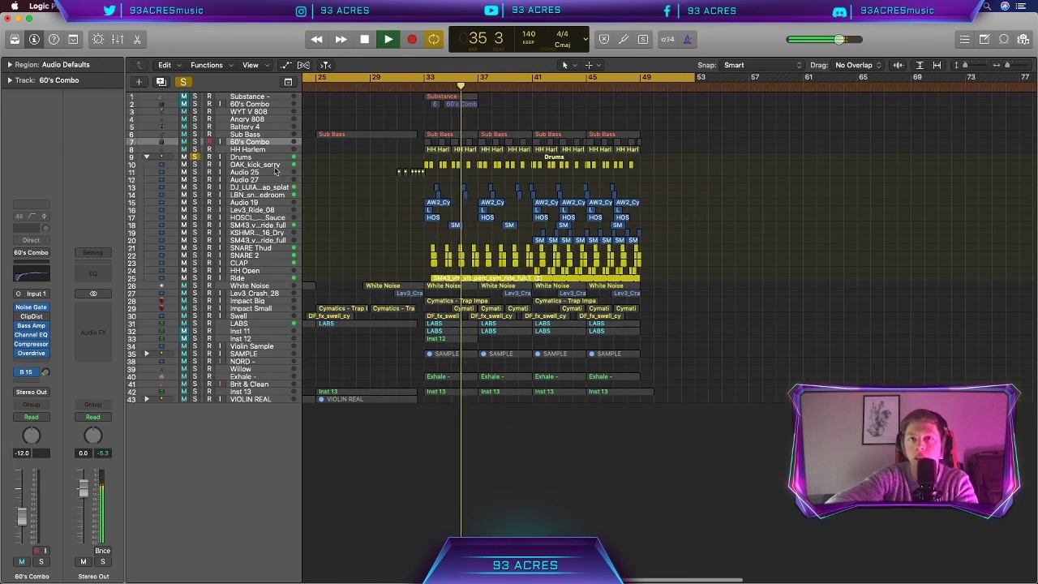
click(195, 150)
scroll(385, 194, right, 2)
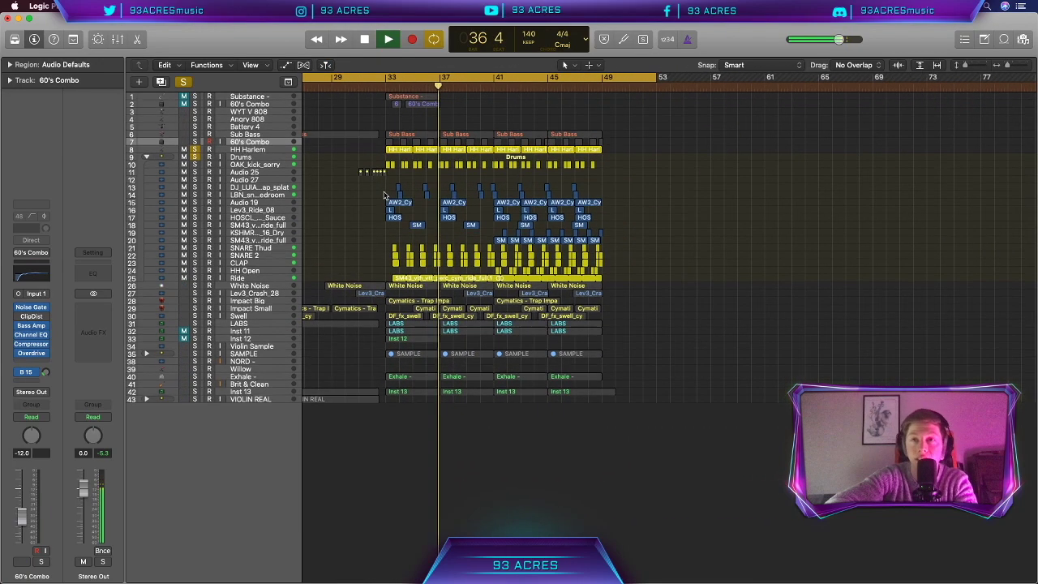
scroll(384, 194, right, 1)
key(space)
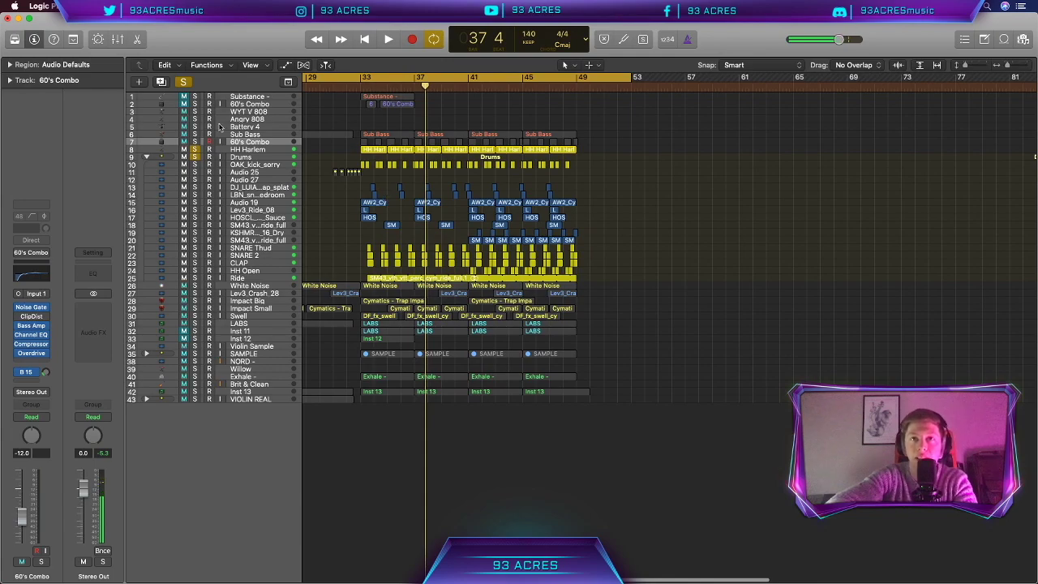
Unsolo HH Harlem and the Drums stack, solo the 60's Combo bass track, and listen from bar 33
click(195, 149)
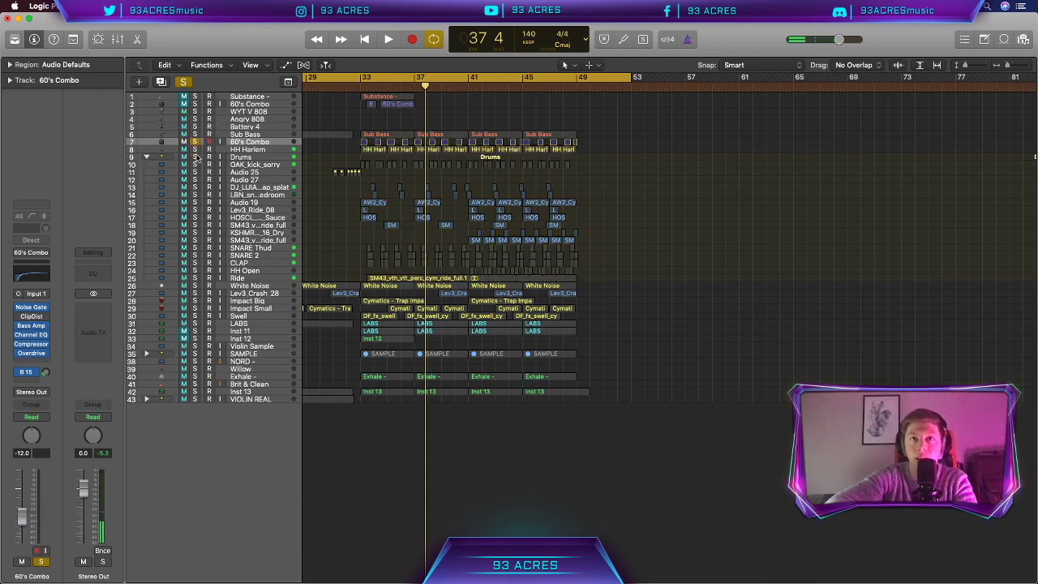
click(358, 87)
scroll(359, 88, left, 10)
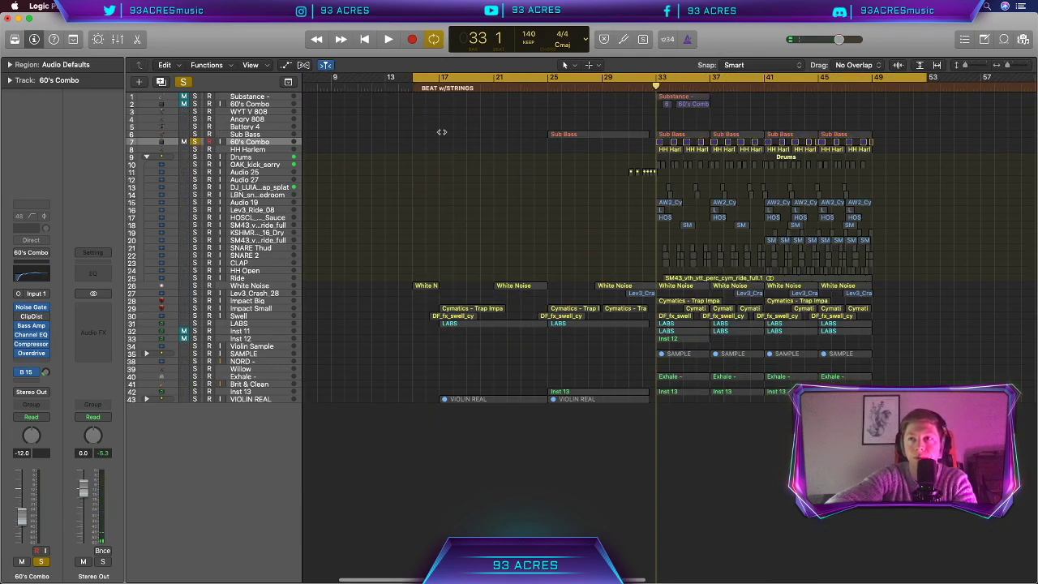
key(space)
scroll(459, 220, right, 10)
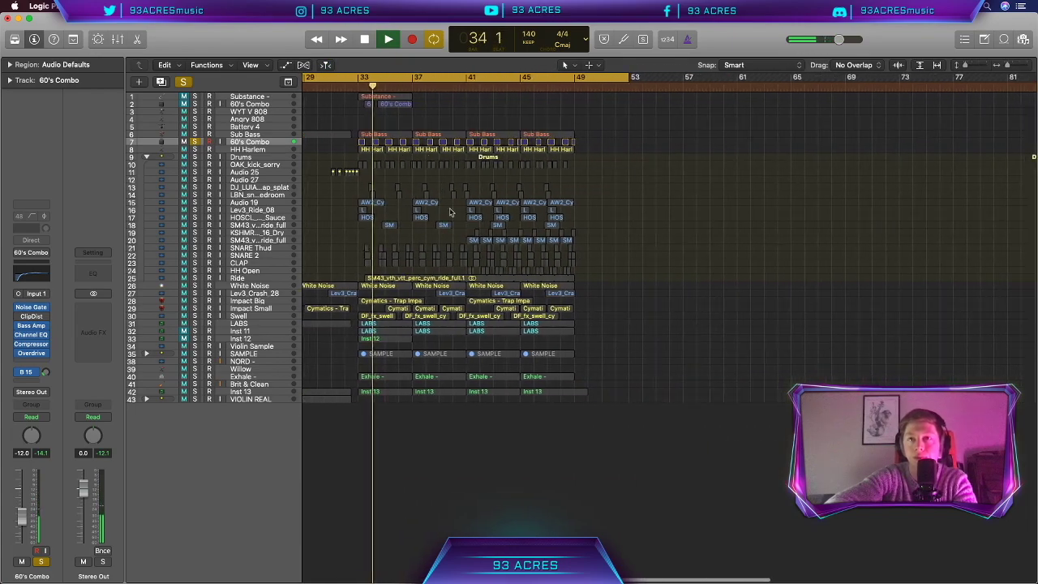
Add Sub Bass to the solo and inspect the notes of its bar 41 region in the Piano Roll during playback
click(195, 133)
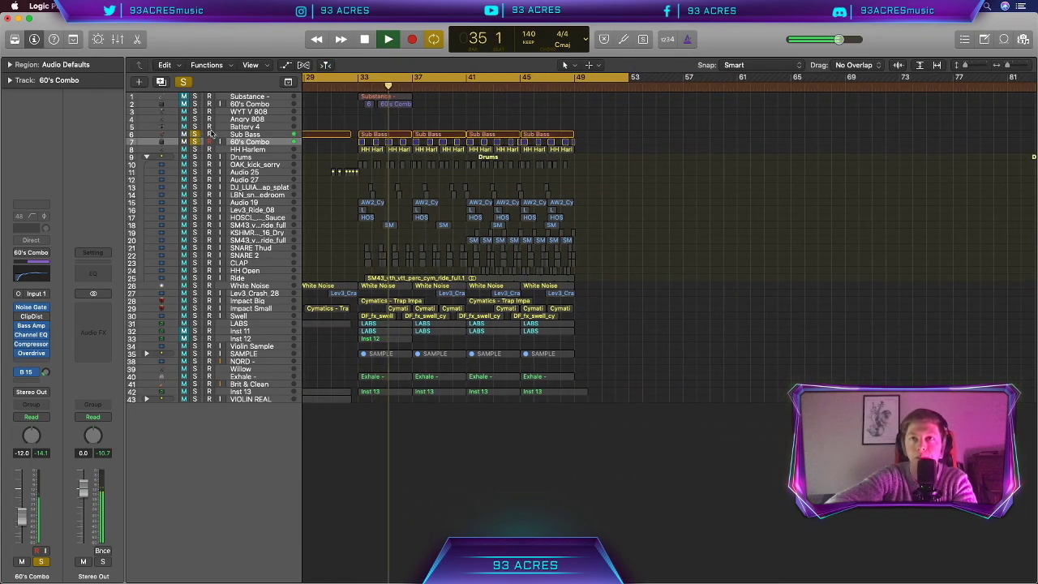
click(503, 135)
double_click(503, 135)
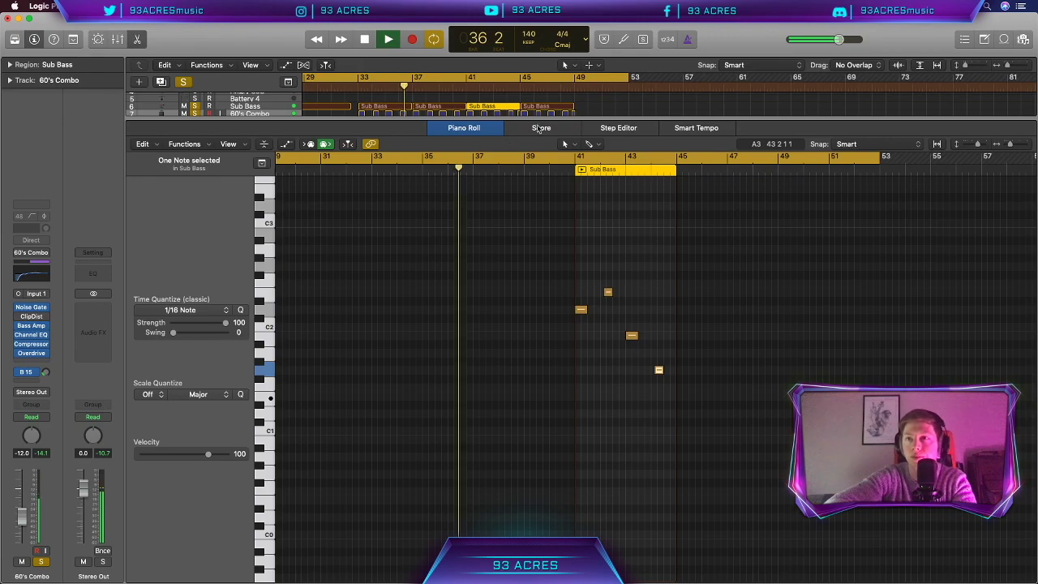
key(e)
key(space)
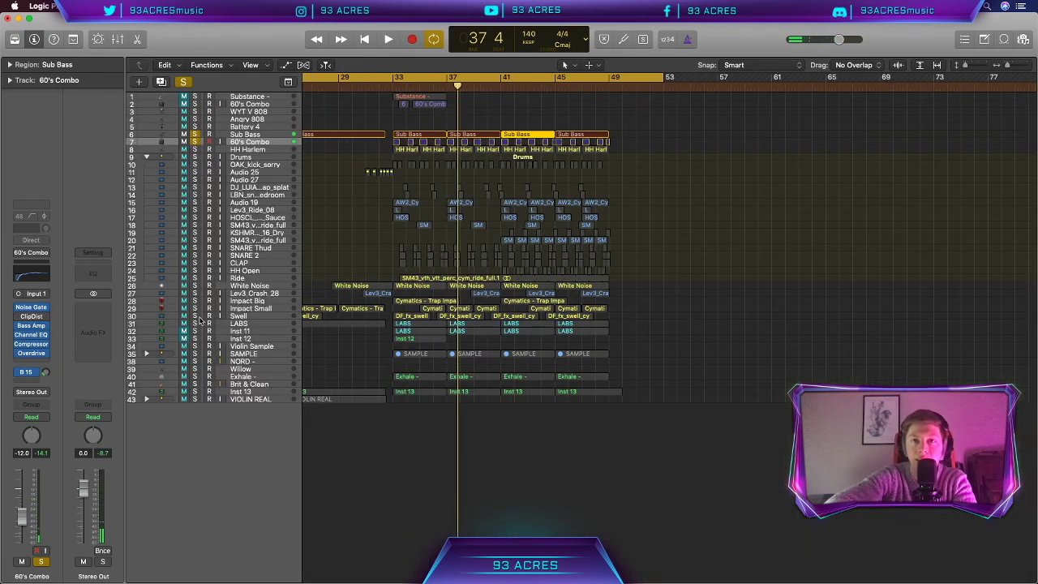
Unsolo the two bass tracks and listen to the SAMPLE stack soloed from bar 33
click(235, 354)
click(195, 133)
key(shift+space)
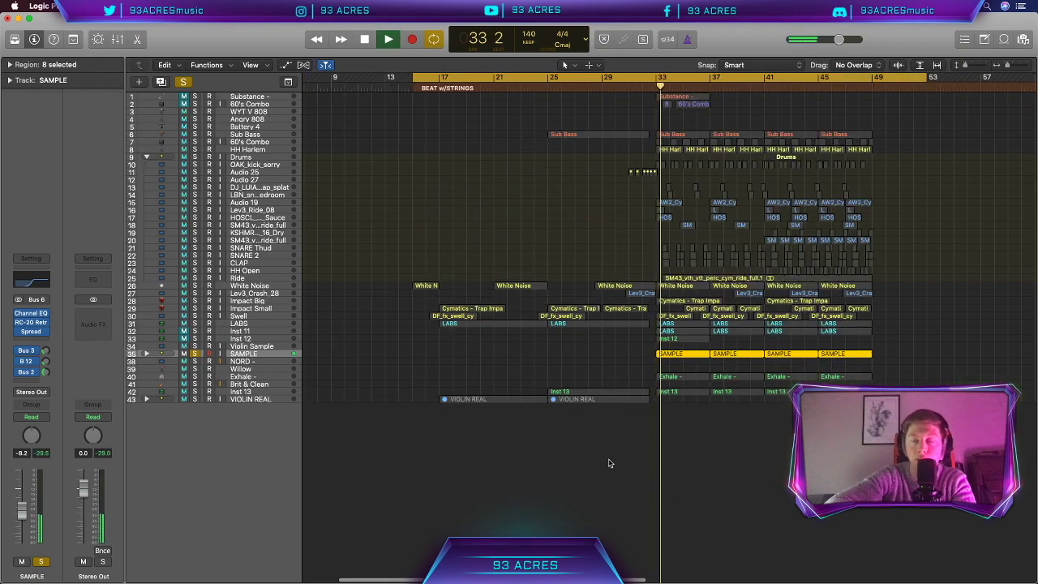
scroll(609, 459, right, 6)
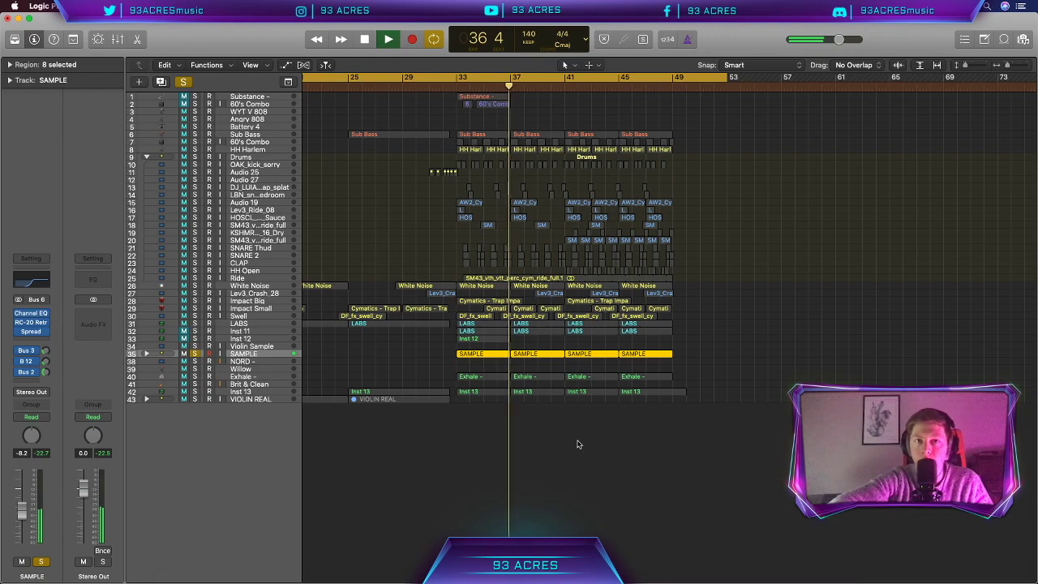
key(space)
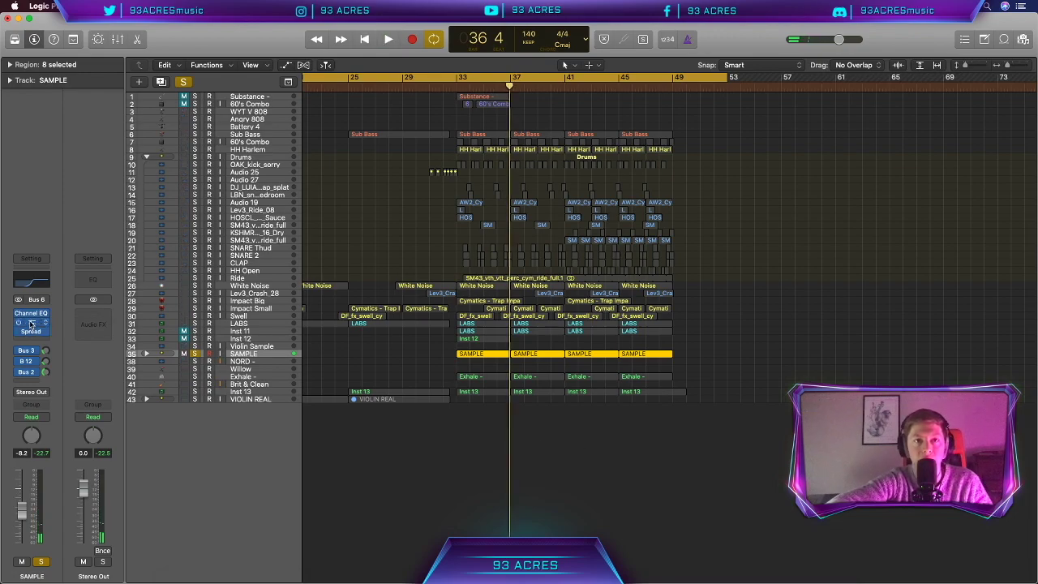
Select the LABS track, unsolo the SAMPLE stack, and play the full arrangement
click(242, 325)
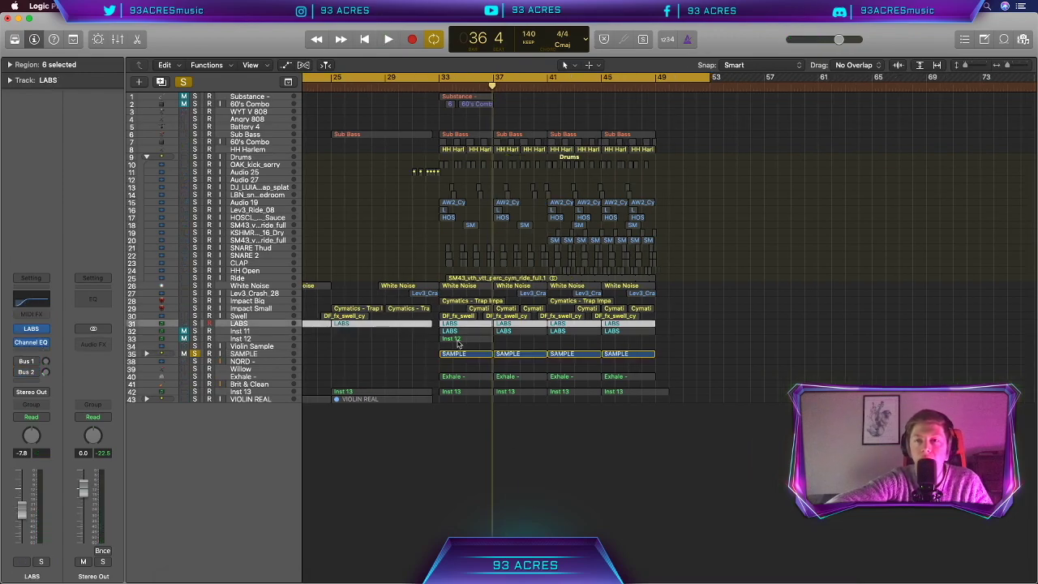
scroll(457, 343, left, 5)
click(195, 354)
click(540, 442)
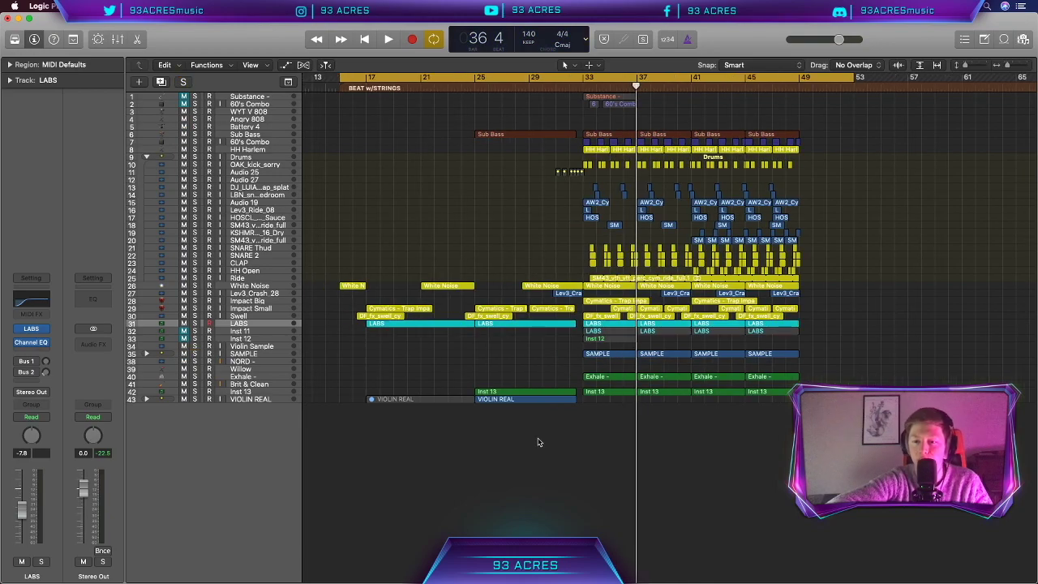
key(space)
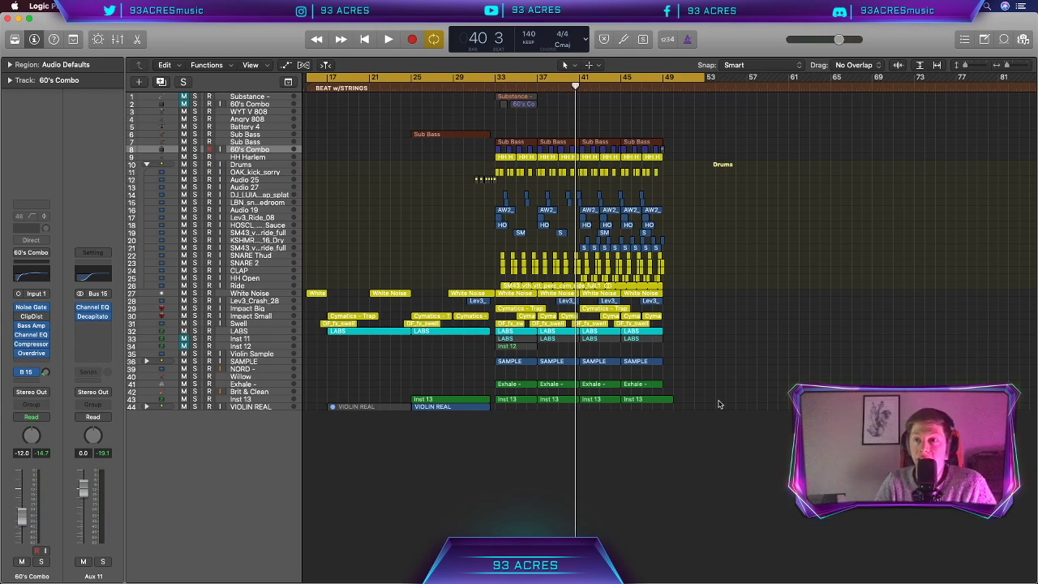
click(303, 65)
click(303, 66)
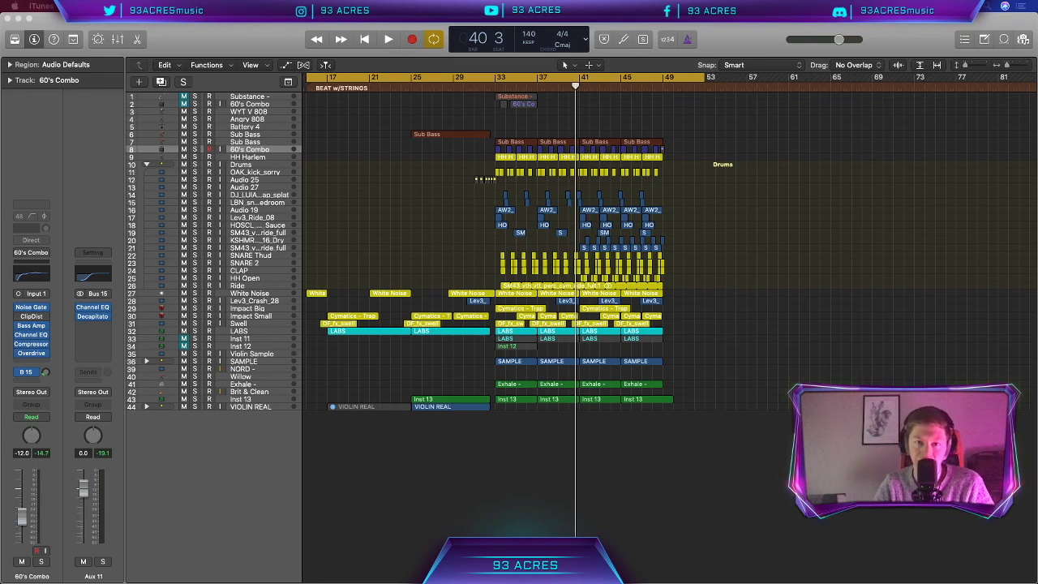
click(421, 373)
scroll(422, 372, right, 3)
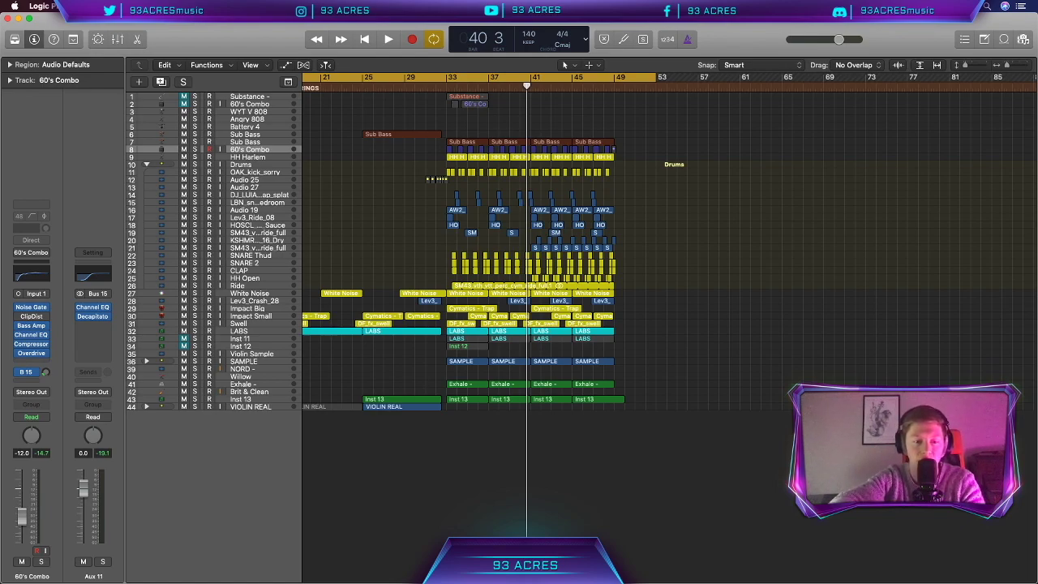
Switch to Spotify, view the Mac Rose artist page and the Nobody 2 Blame single, and close the Spotify window
key(super+Tab)
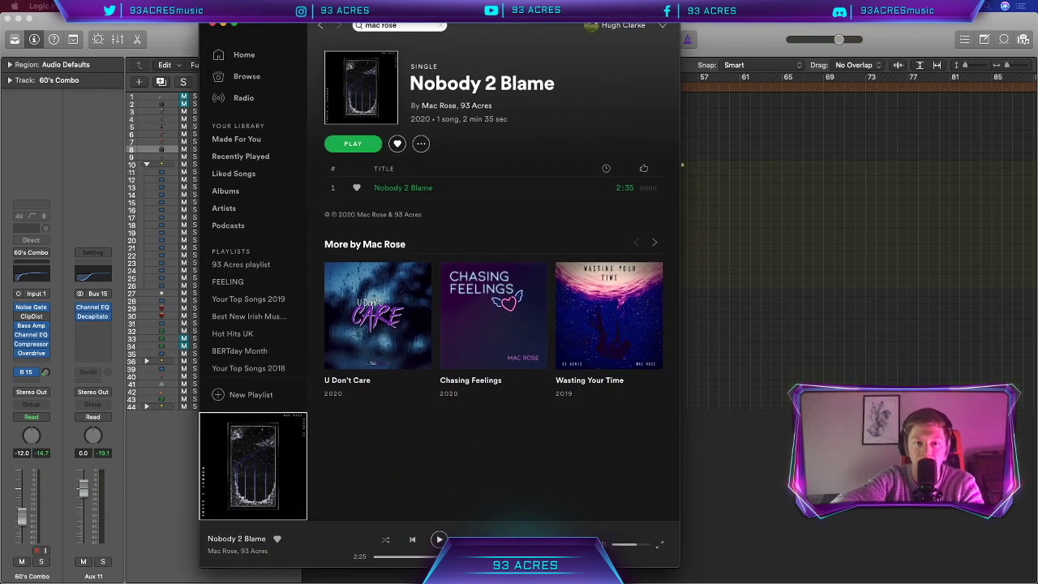
click(445, 105)
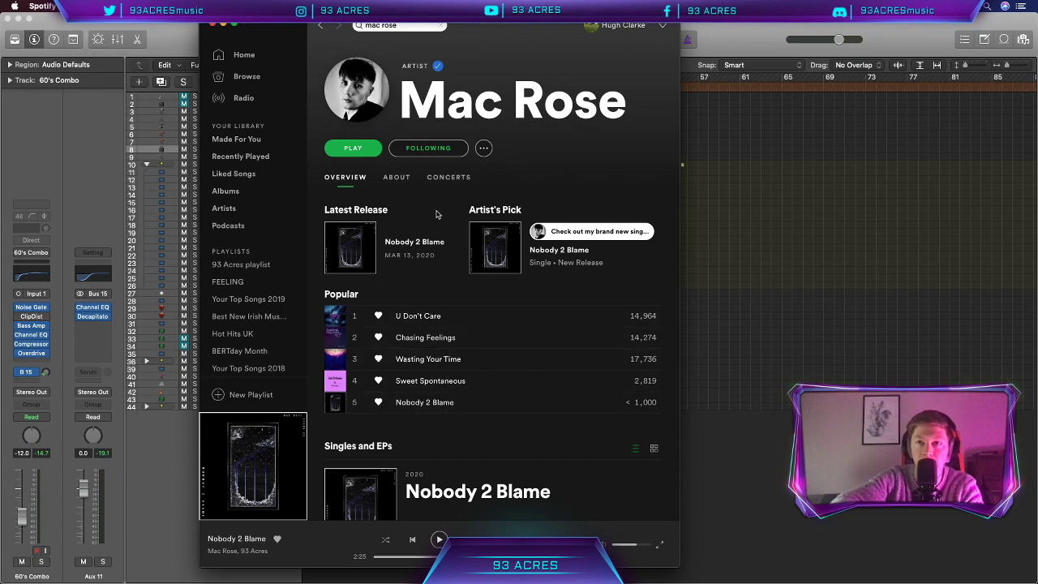
click(398, 259)
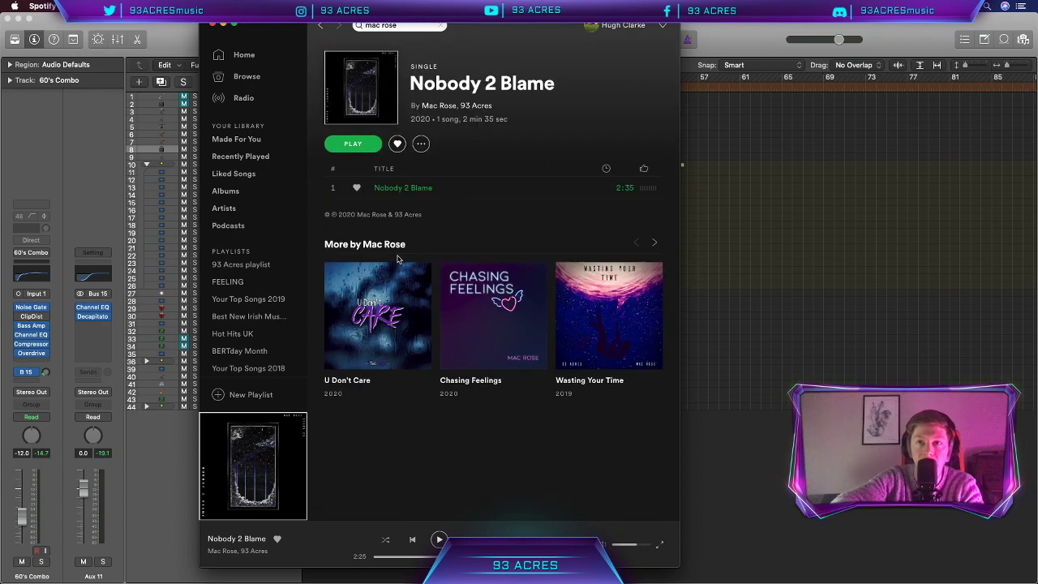
click(476, 106)
click(211, 25)
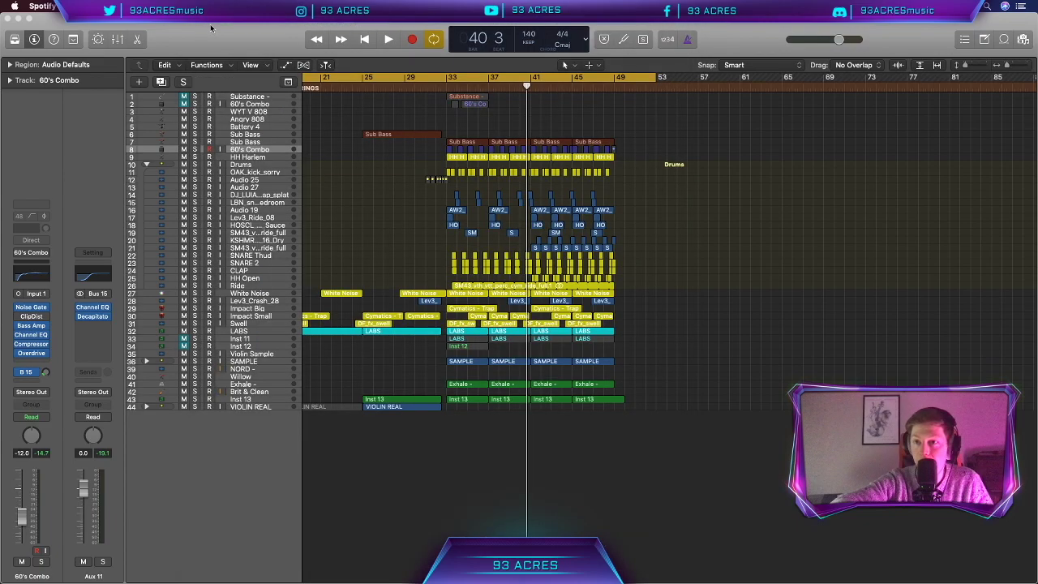